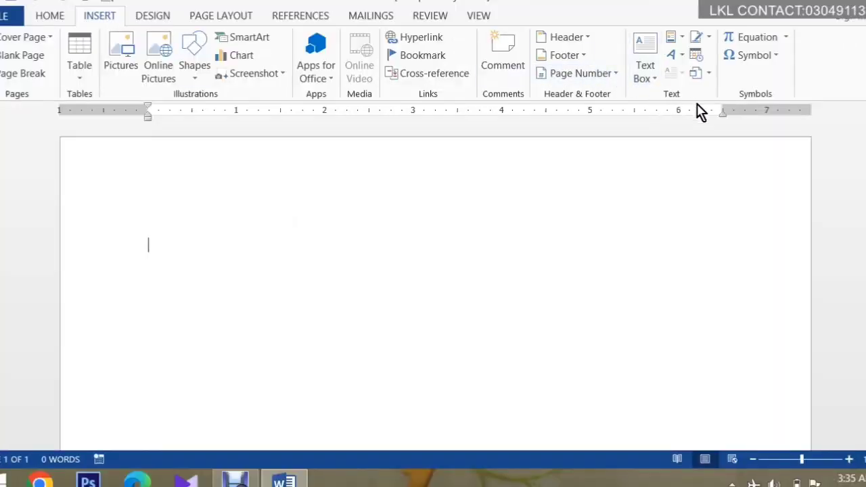
# Step: Dismiss the Quick Parts list unused and go to the File Open page's Recent Documents
pyautogui.click(679, 44)
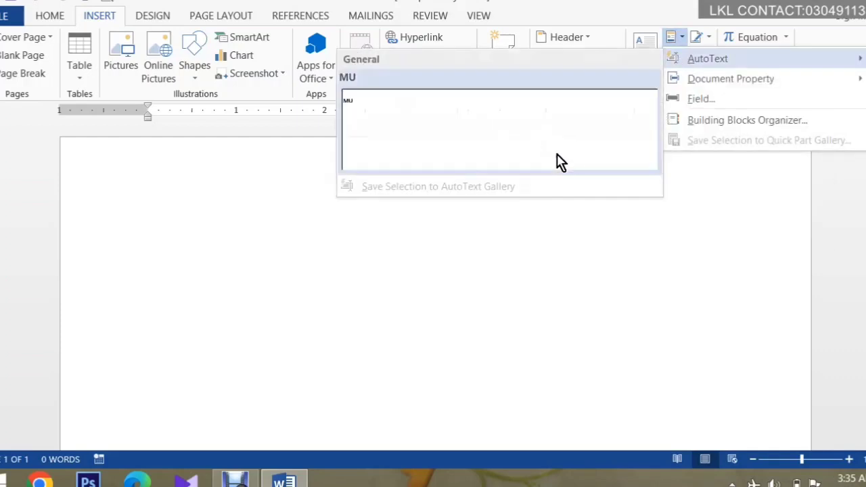
pyautogui.click(438, 291)
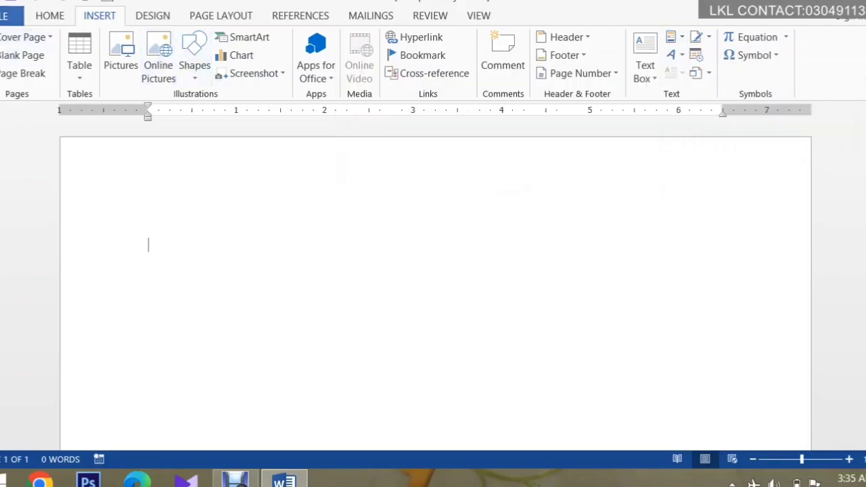
pyautogui.click(8, 15)
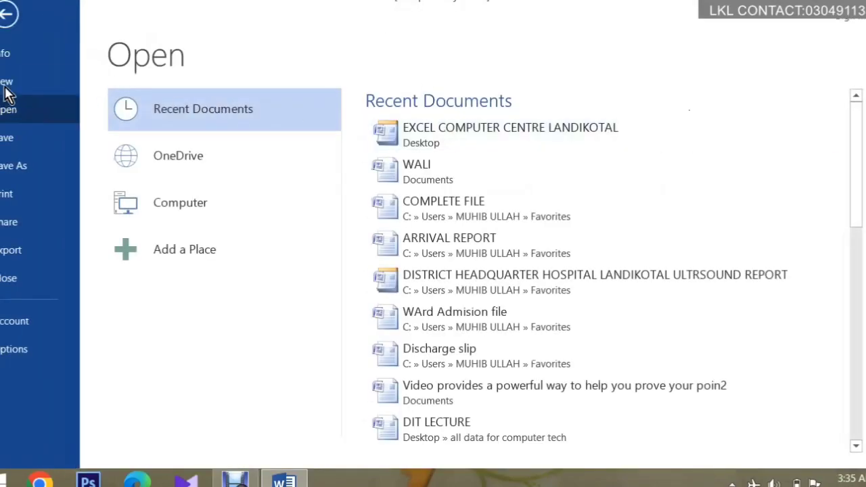
# Step: Open the document's Advanced Properties dialog on its Summary tab
pyautogui.click(8, 55)
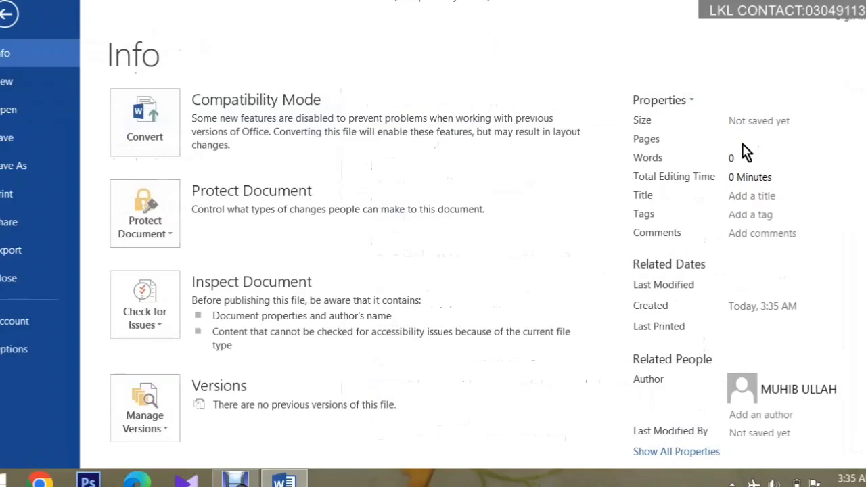
pyautogui.click(660, 100)
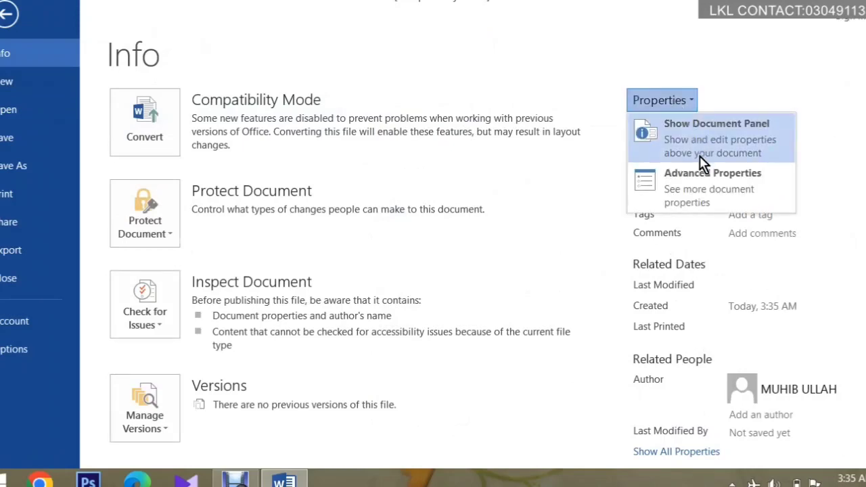
pyautogui.click(704, 179)
pyautogui.click(389, 88)
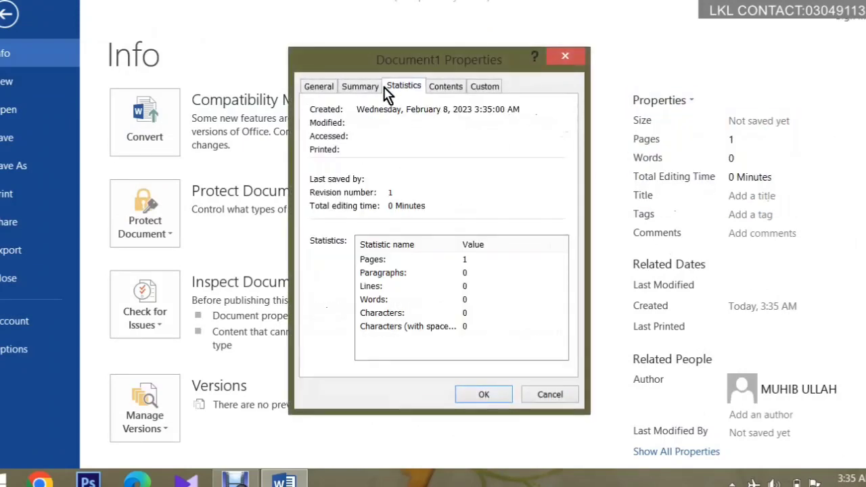
pyautogui.click(377, 91)
# Step: Enter Title COMPUTER and Subject SOFTWARE, correcting typos in the subject
pyautogui.click(385, 110)
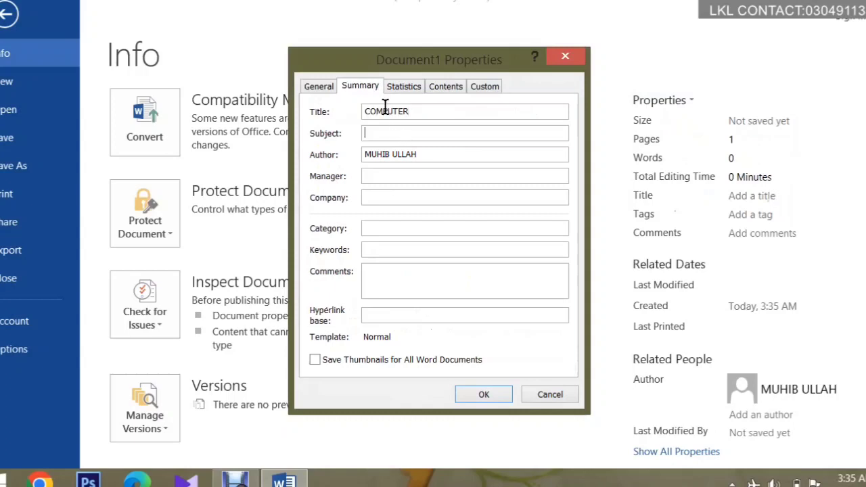
pyautogui.write('SOFT')
pyautogui.write('WARE')
pyautogui.press('BackSpace')
pyautogui.press('BackSpace')
pyautogui.press('BackSpace')
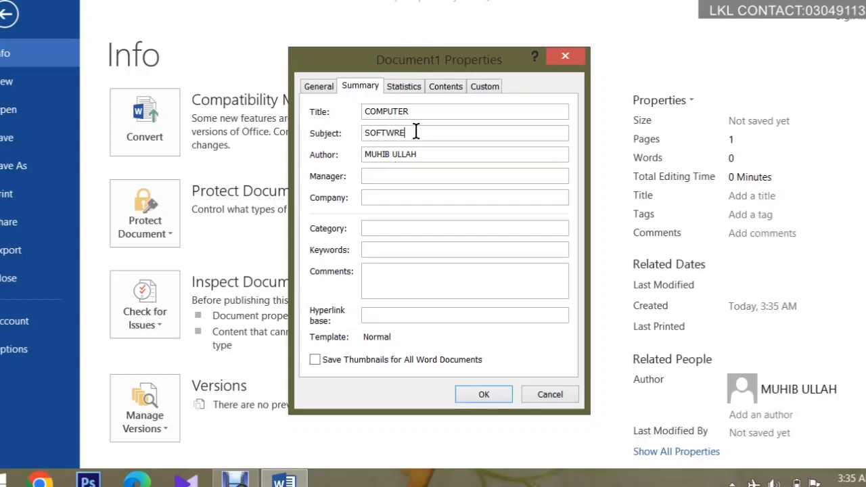
pyautogui.press('BackSpace')
pyautogui.press('BackSpace')
# Step: Enter a manager name, Company MICROSOFT, Category A,B,C and Keywords ABOUT HARDWARE MS OFFICE, WEB, HTML
pyautogui.write('S')
pyautogui.write('WAQAS')
pyautogui.click(417, 196)
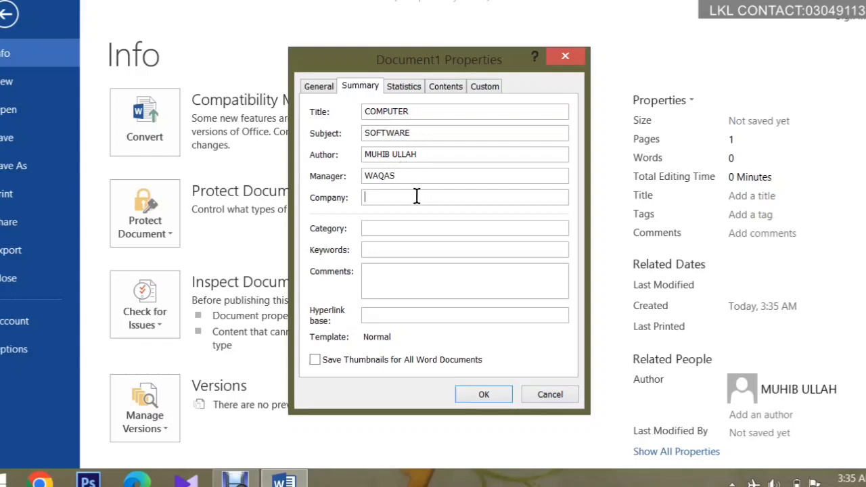
pyautogui.write('MICROSOFT')
pyautogui.press('Tab')
pyautogui.write('A,B')
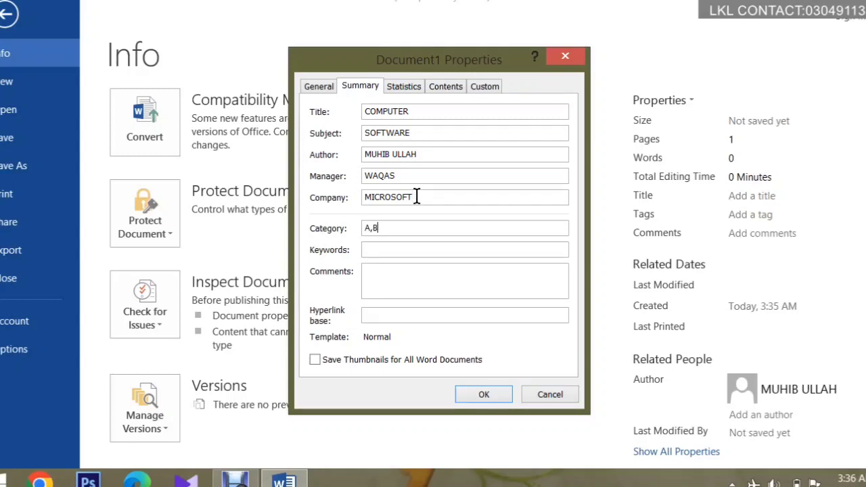
pyautogui.write(',C')
pyautogui.write('ABOU')
pyautogui.write('T HAD')
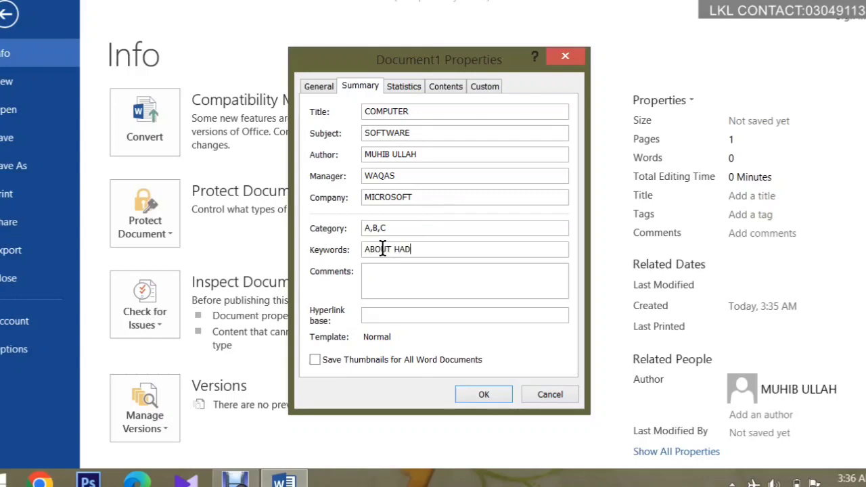
pyautogui.press('BackSpace')
pyautogui.write('RDWARE')
pyautogui.write('FICE')
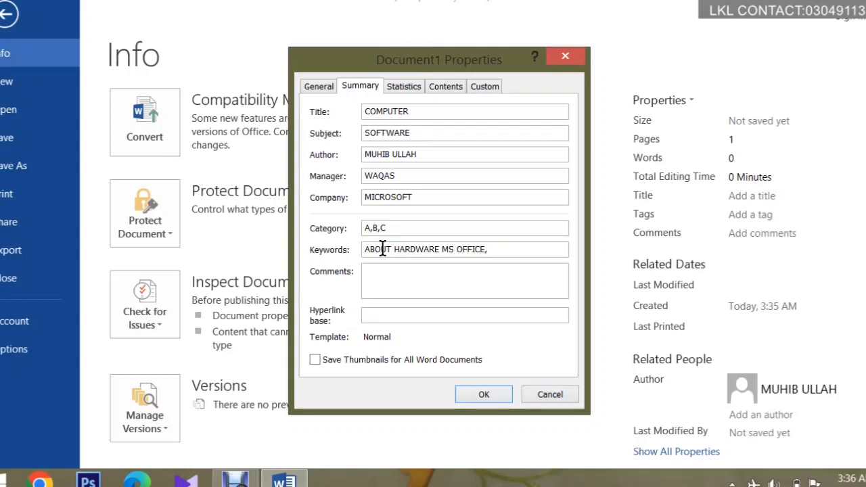
pyautogui.write('WR')
pyautogui.write('ML')
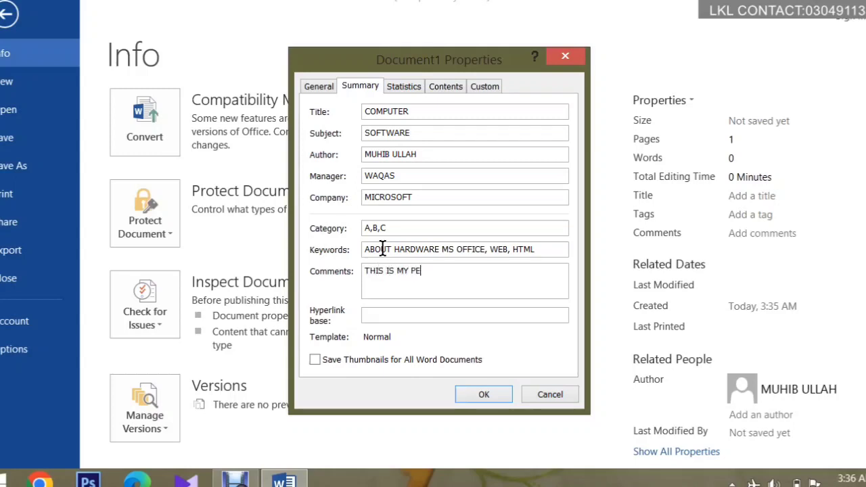
# Step: Add a comment about personal experience with computers, confirm the properties, and return to the document
pyautogui.write('ONAL ')
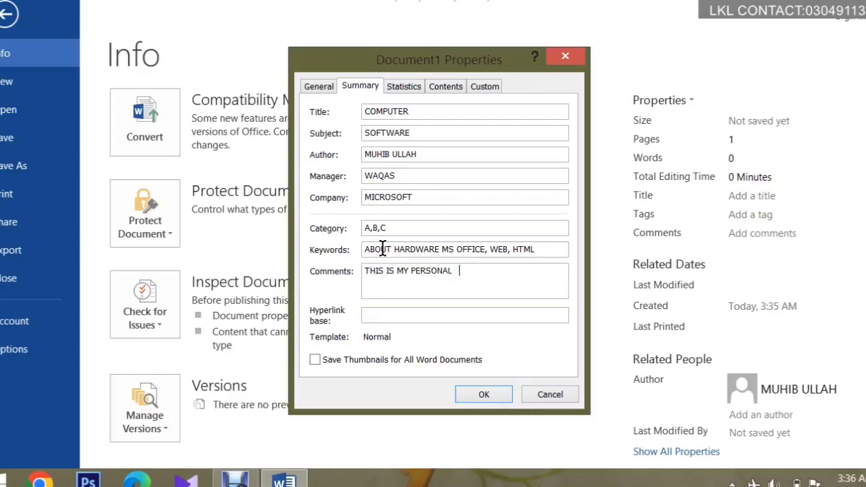
pyautogui.write('EXPER')
pyautogui.write('IENCE')
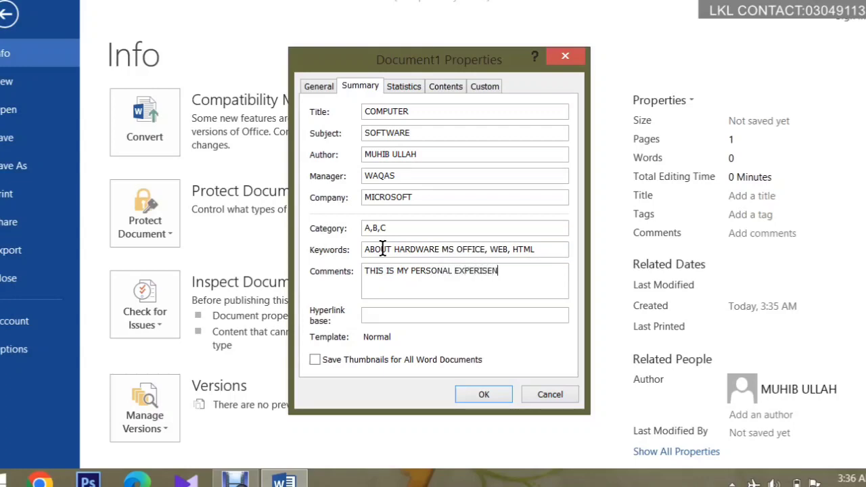
pyautogui.write(' IN ')
pyautogui.write('THE L')
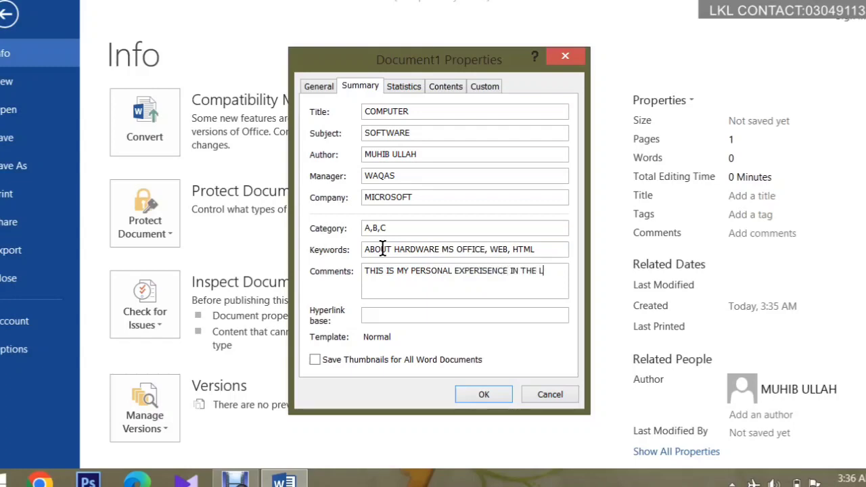
pyautogui.write('IFE A')
pyautogui.write('BOUT COMPUTER')
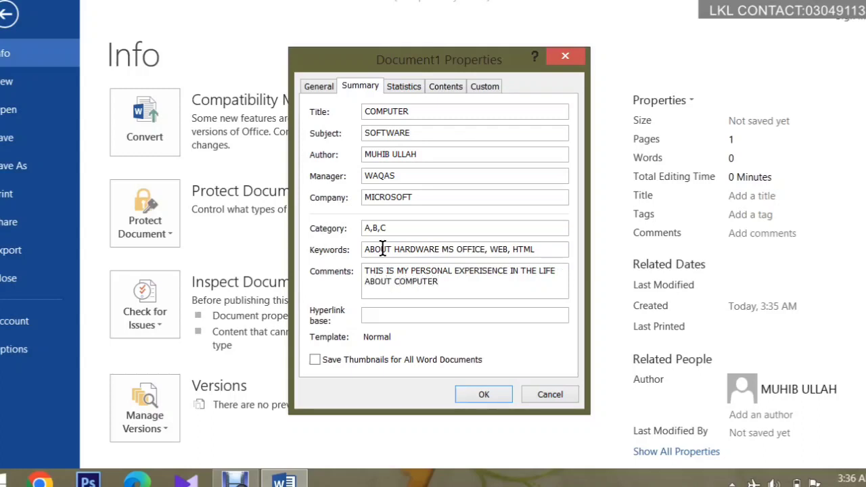
pyautogui.click(462, 314)
pyautogui.click(485, 395)
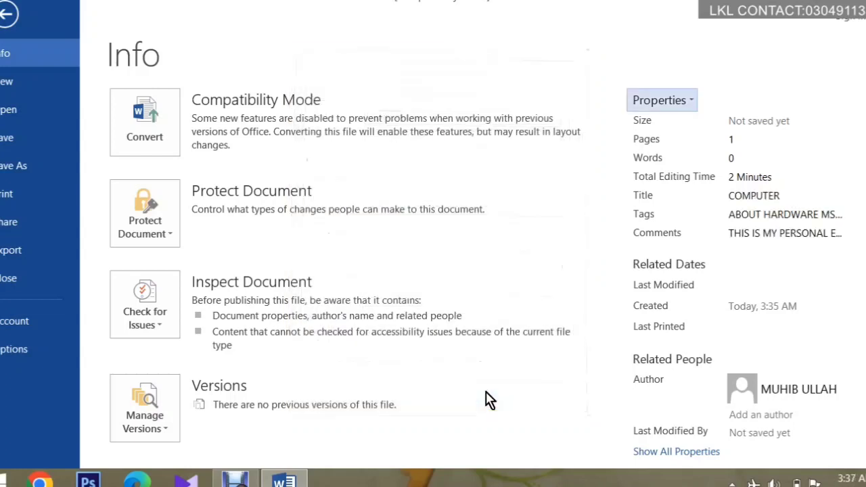
pyautogui.click(10, 15)
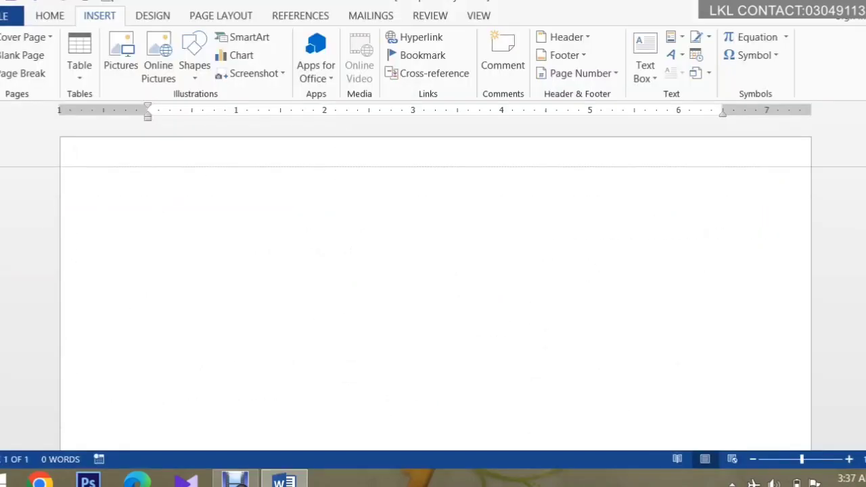
# Step: Insert the Author document property at the top of the page and start a new line
pyautogui.click(325, 155)
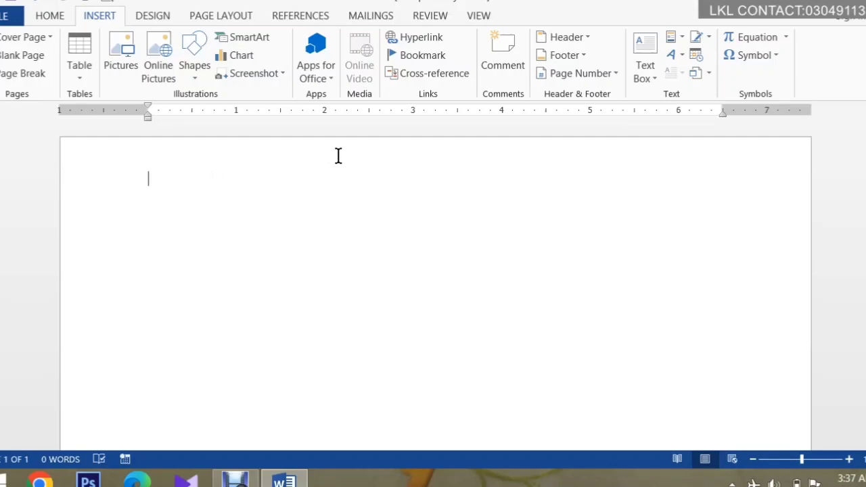
pyautogui.click(673, 39)
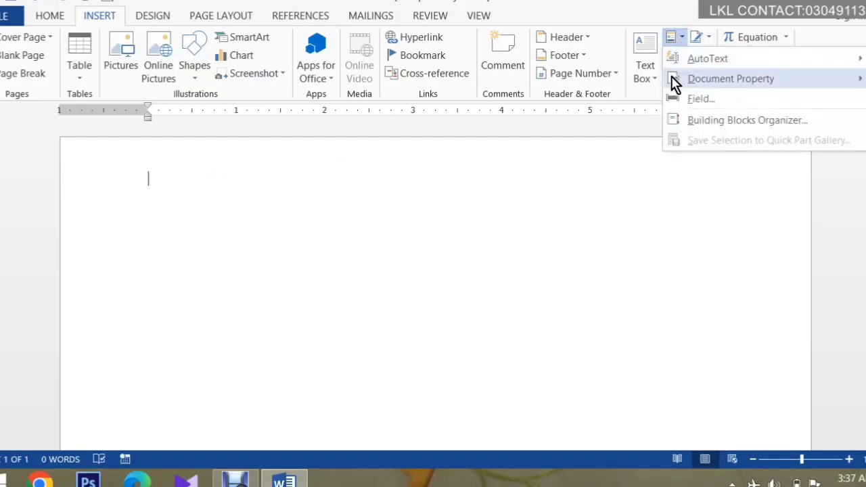
pyautogui.moveTo(693, 59)
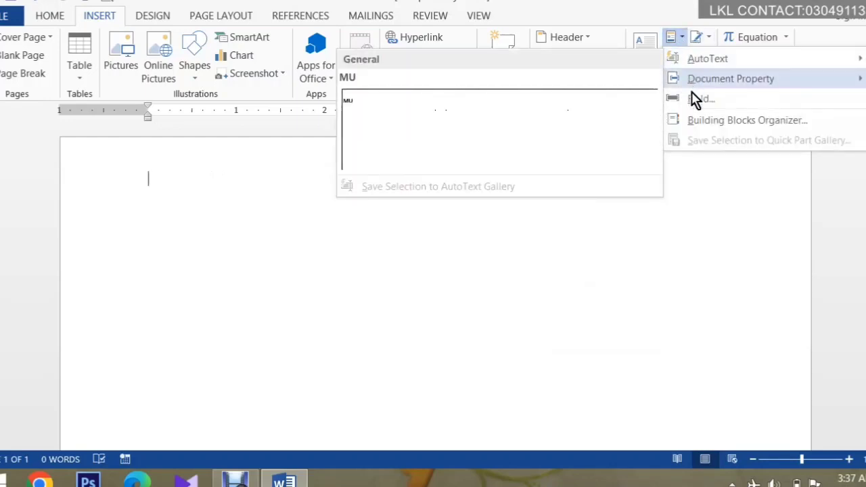
pyautogui.moveTo(700, 88)
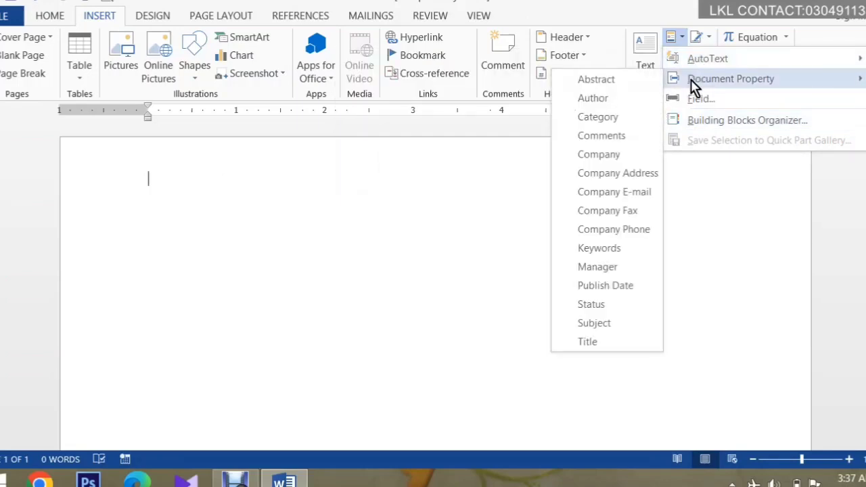
pyautogui.click(609, 98)
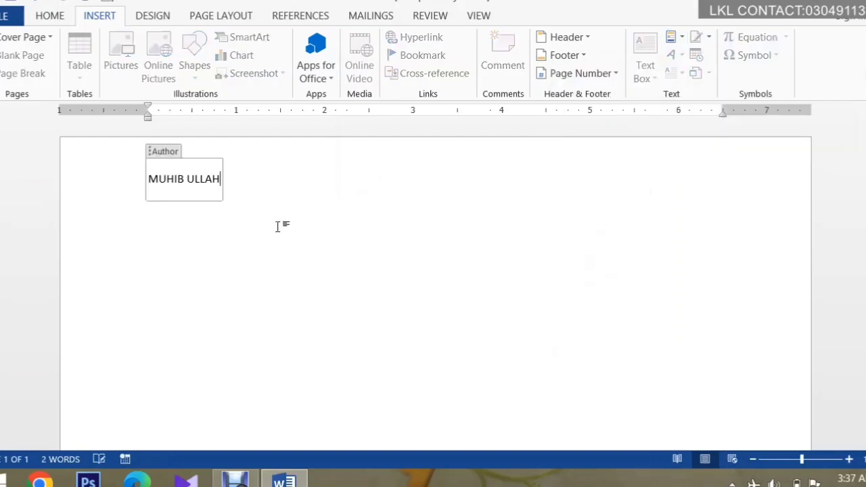
pyautogui.click(243, 195)
pyautogui.press('Return')
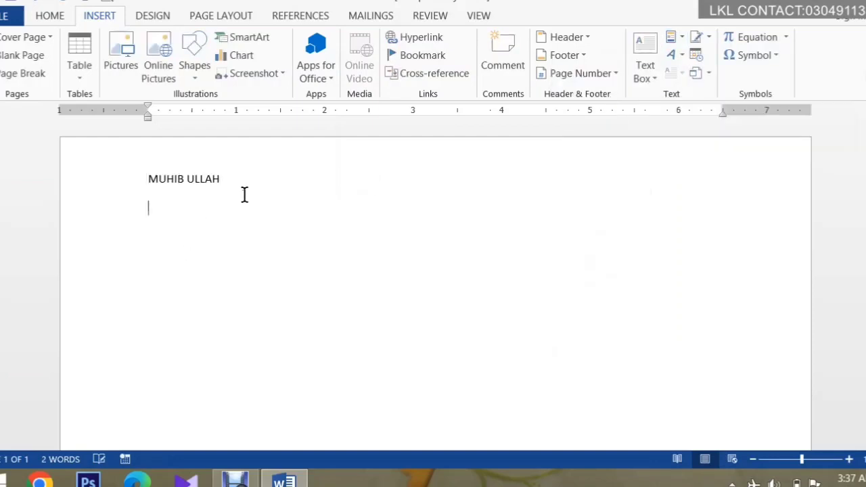
# Step: Insert the Category property A,B,C below the author and start another line
pyautogui.click(672, 38)
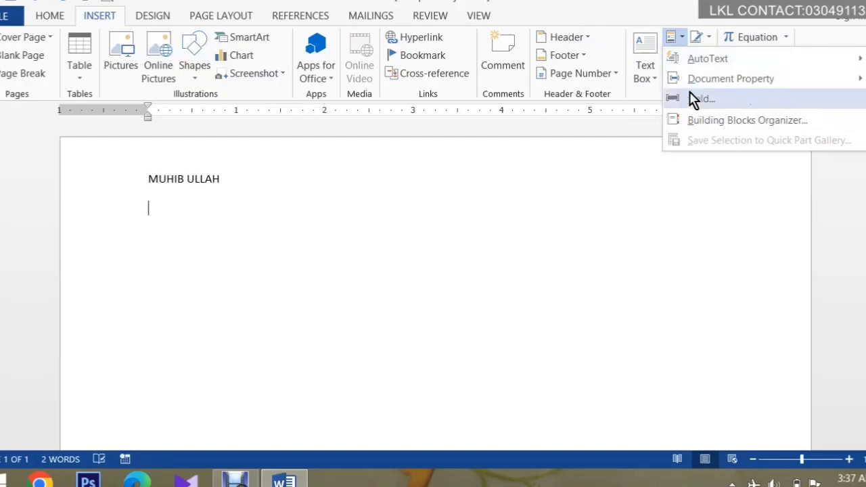
pyautogui.moveTo(688, 87)
pyautogui.click(620, 124)
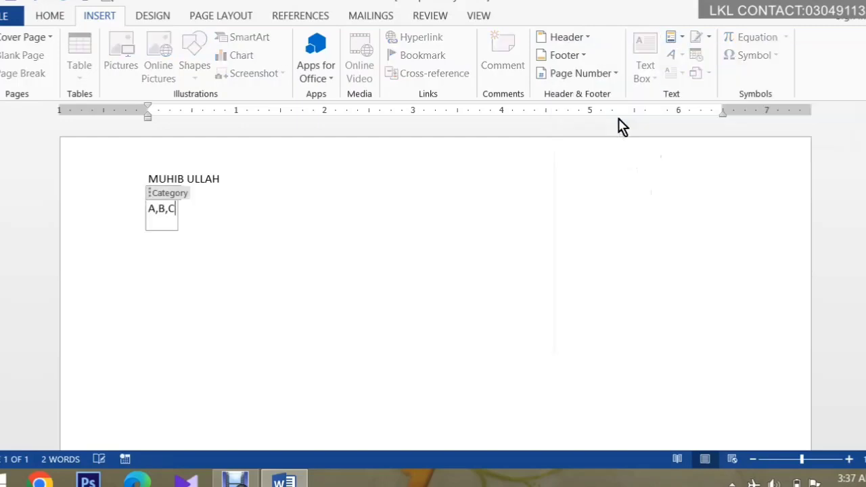
pyautogui.hotkey('ctrl', 'a')
pyautogui.click(201, 178)
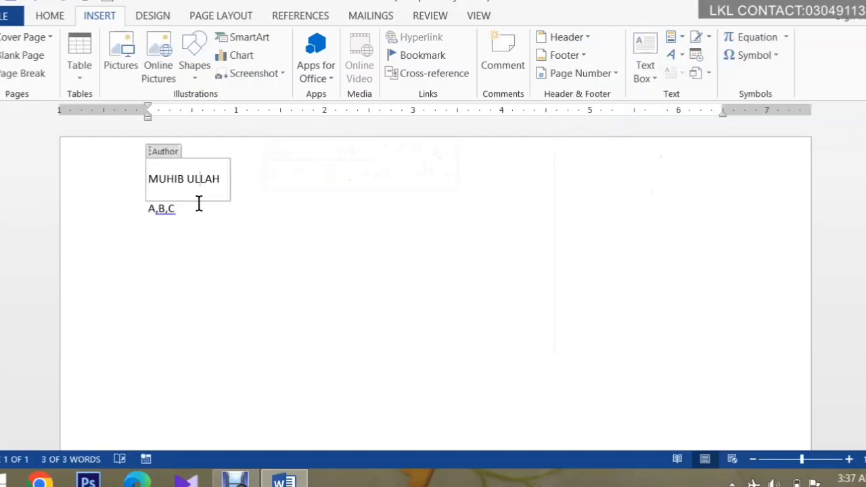
pyautogui.click(195, 209)
pyautogui.press('Return')
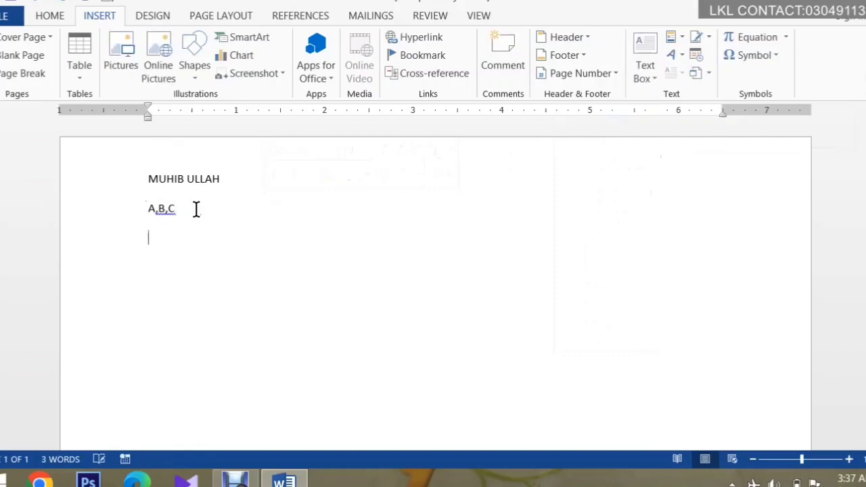
# Step: Insert the Comments property and the Company property MICROSOFT on separate lines
pyautogui.click(677, 39)
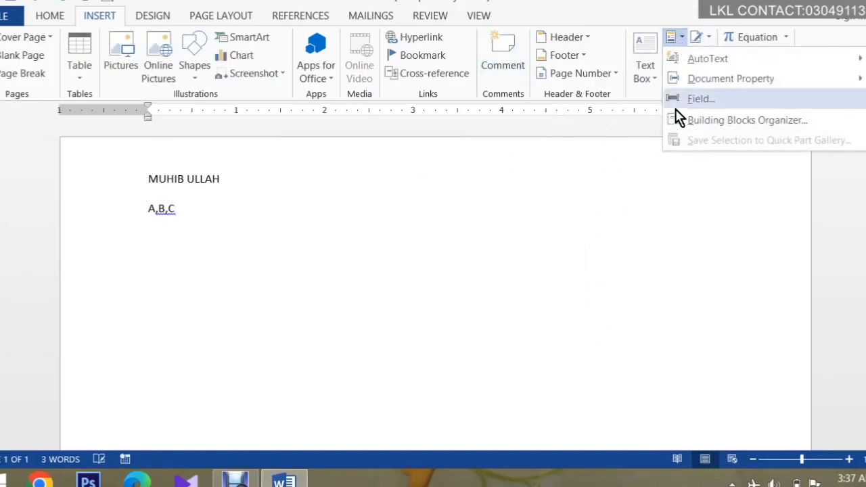
pyautogui.moveTo(682, 85)
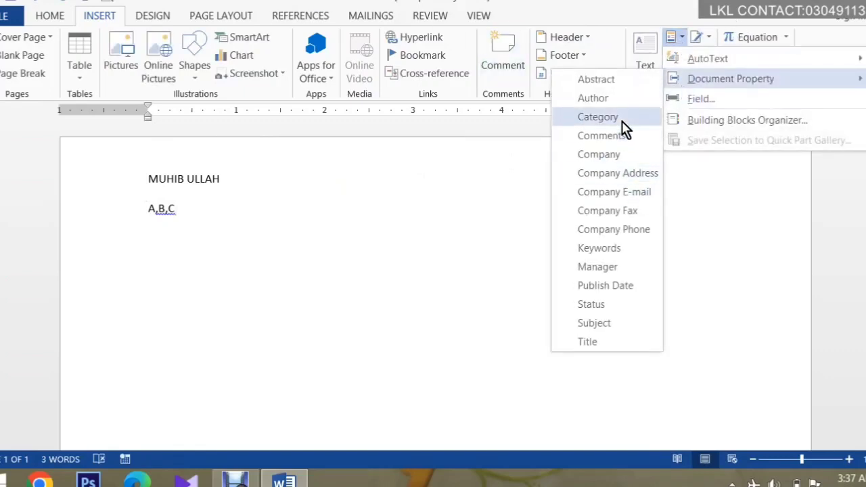
pyautogui.click(612, 139)
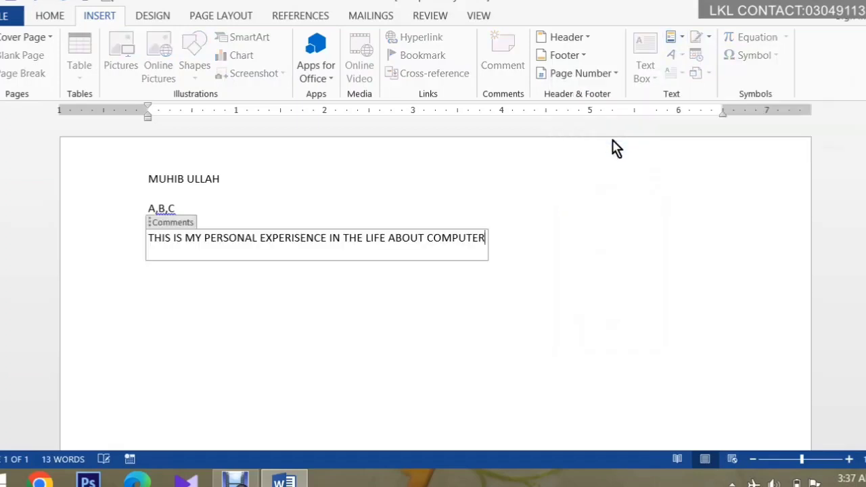
pyautogui.click(507, 232)
pyautogui.press('Return')
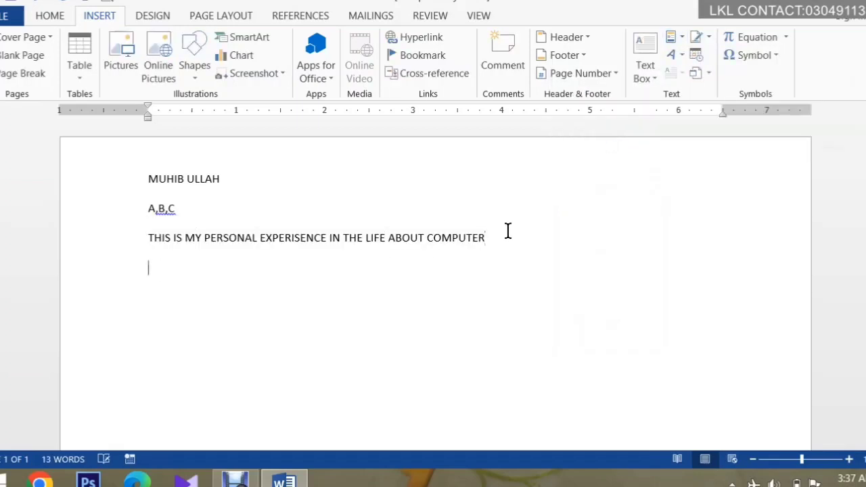
pyautogui.click(674, 40)
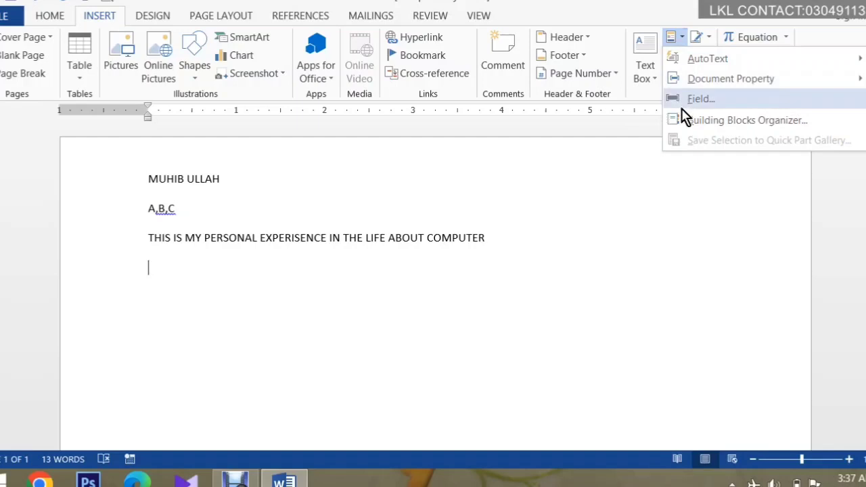
pyautogui.moveTo(686, 85)
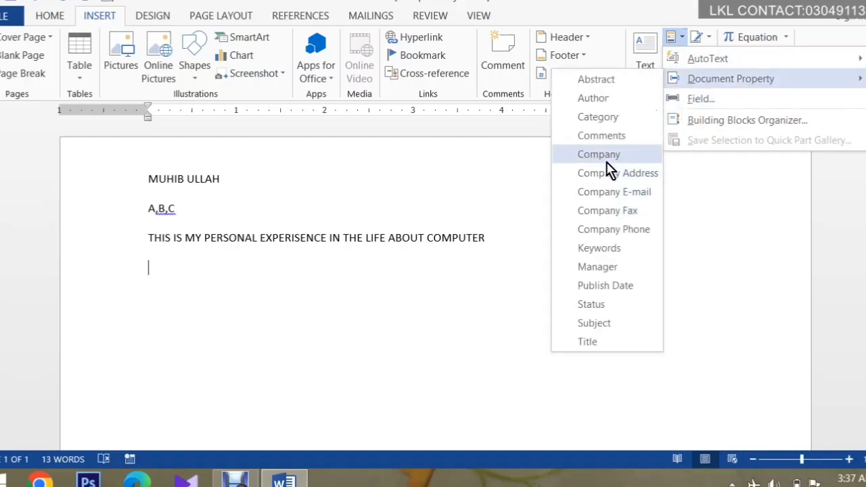
pyautogui.click(604, 157)
pyautogui.click(322, 272)
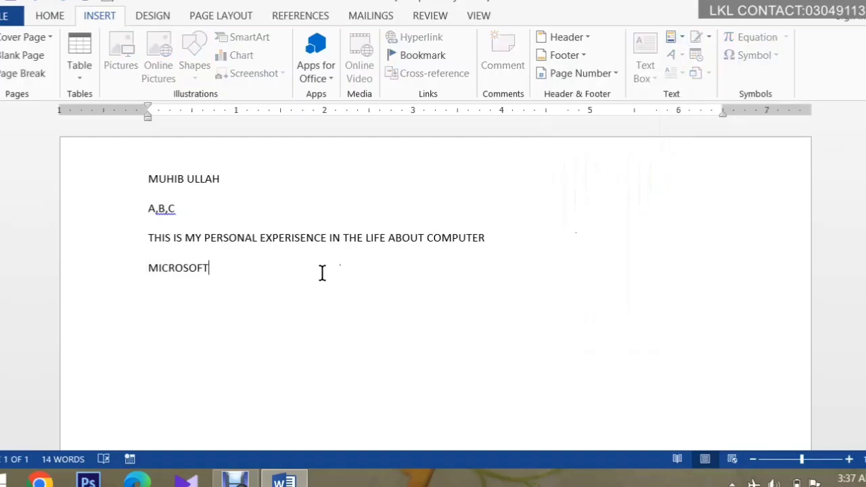
pyautogui.press('Return')
# Step: Insert the Keywords property and the Manager property on the next two lines
pyautogui.click(670, 41)
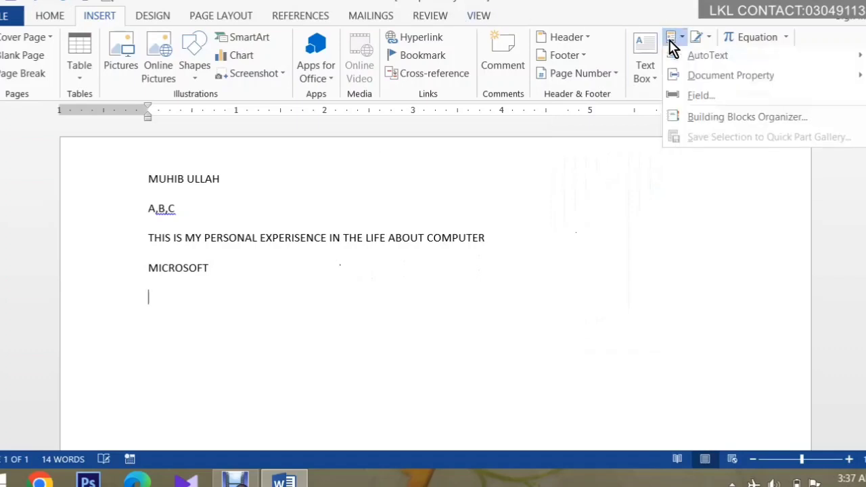
pyautogui.moveTo(665, 82)
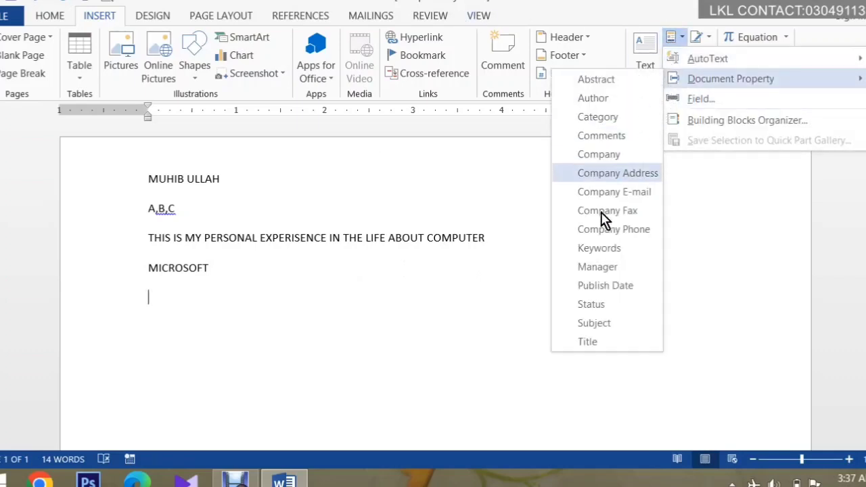
pyautogui.click(622, 247)
pyautogui.click(409, 302)
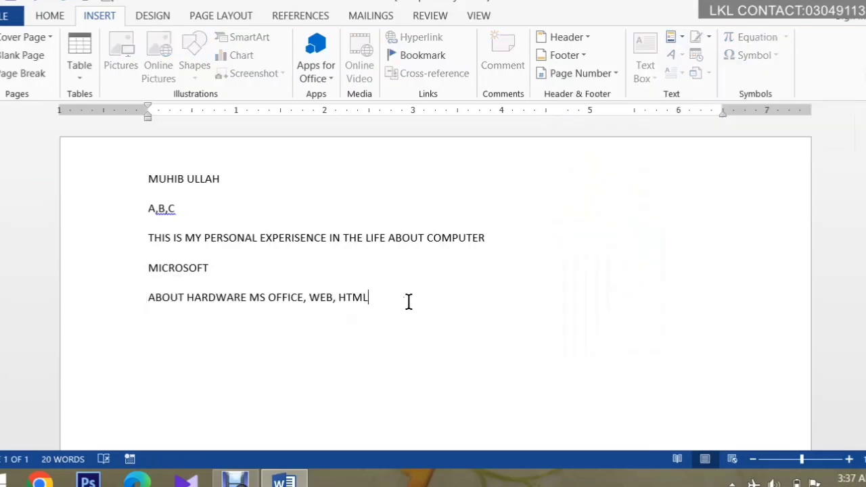
pyautogui.press('Return')
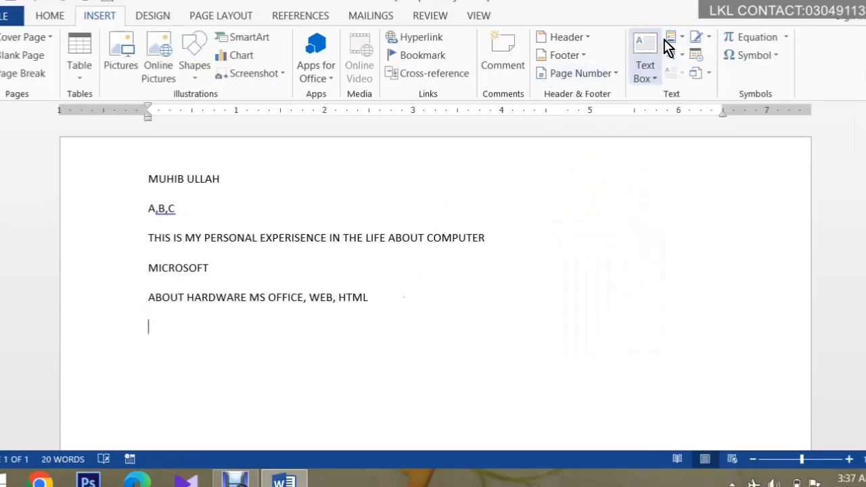
pyautogui.click(665, 39)
pyautogui.moveTo(710, 79)
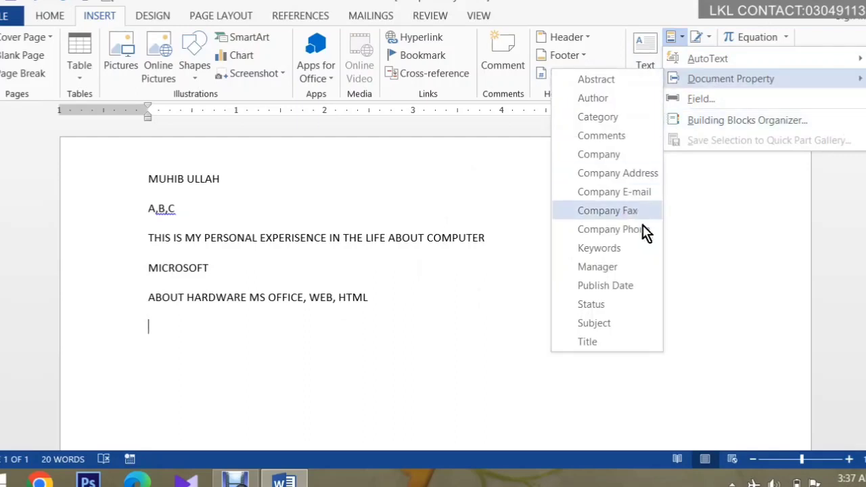
pyautogui.click(633, 266)
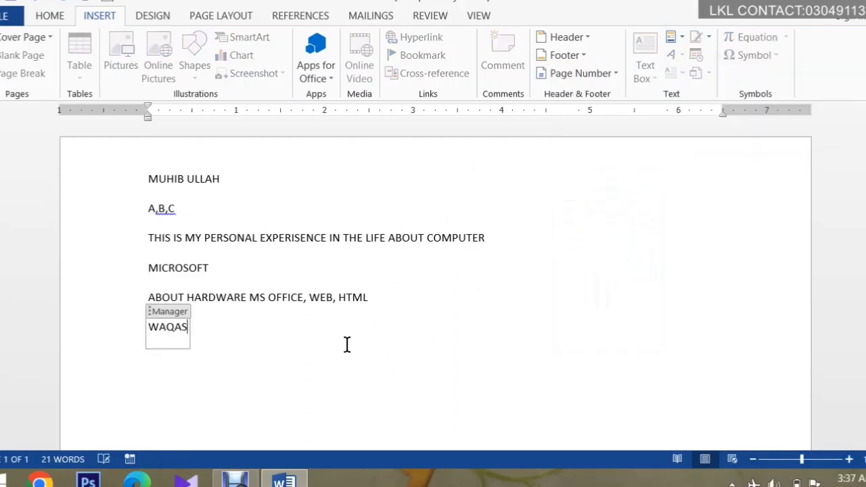
pyautogui.press('Right')
pyautogui.press('Return')
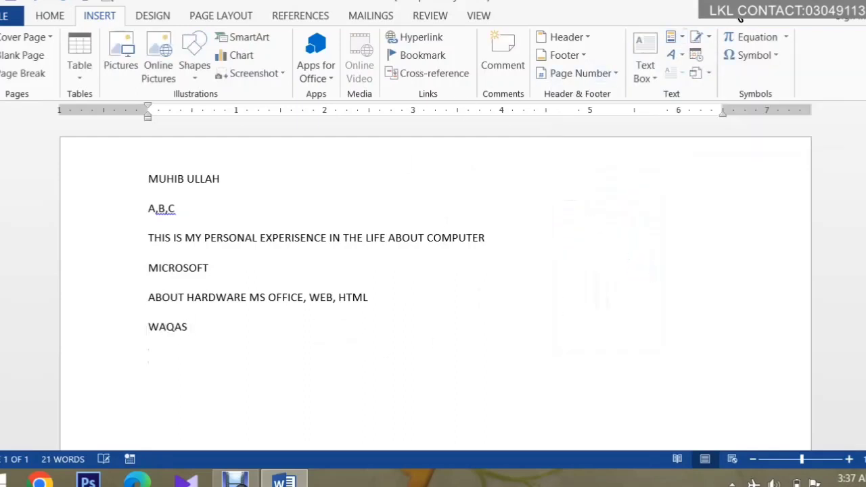
# Step: Insert the Subject property SOFTWARE and start a new line below it
pyautogui.click(671, 38)
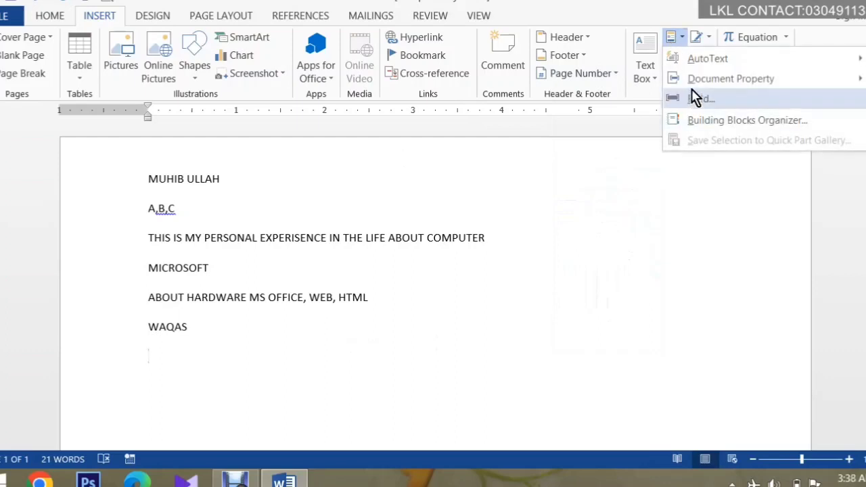
pyautogui.moveTo(691, 81)
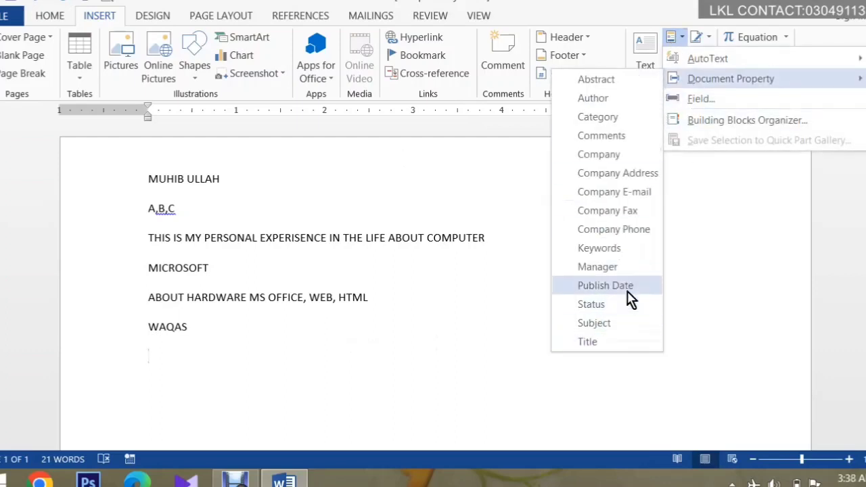
pyautogui.click(598, 324)
pyautogui.press('Return')
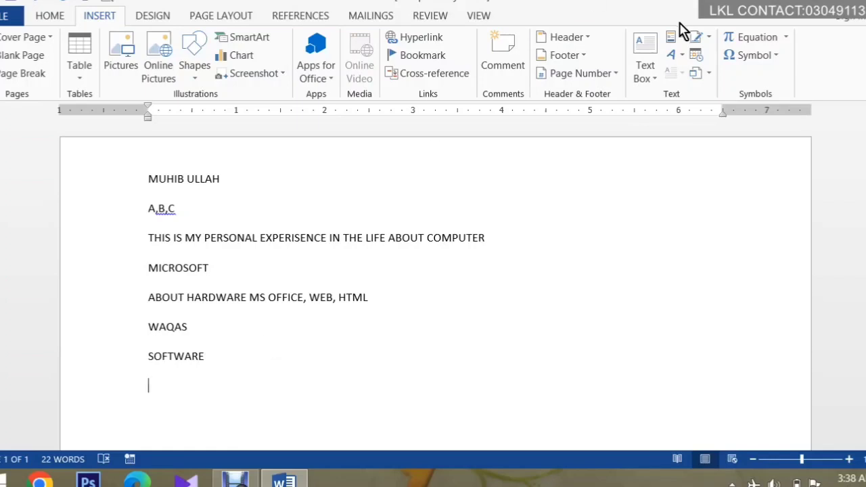
# Step: Insert a CreateDate field in dddd, MMMM d, yyyy format, showing Wednesday, February 8, 2023
pyautogui.click(680, 54)
pyautogui.click(675, 39)
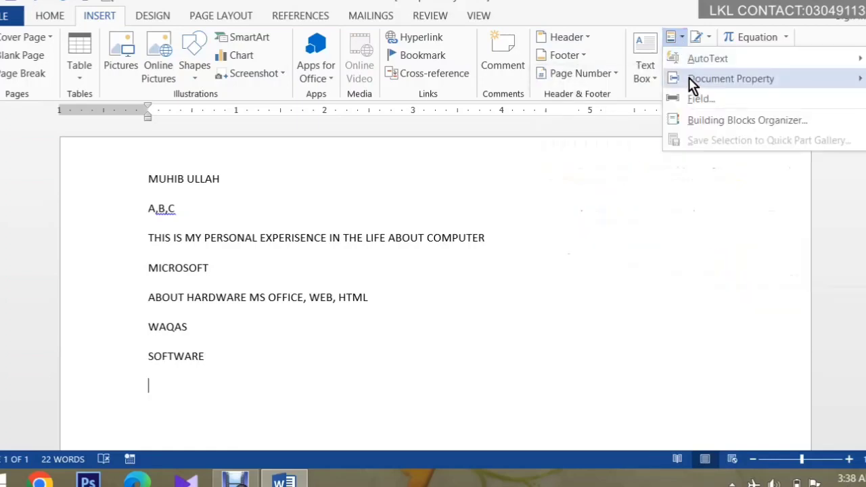
pyautogui.moveTo(693, 66)
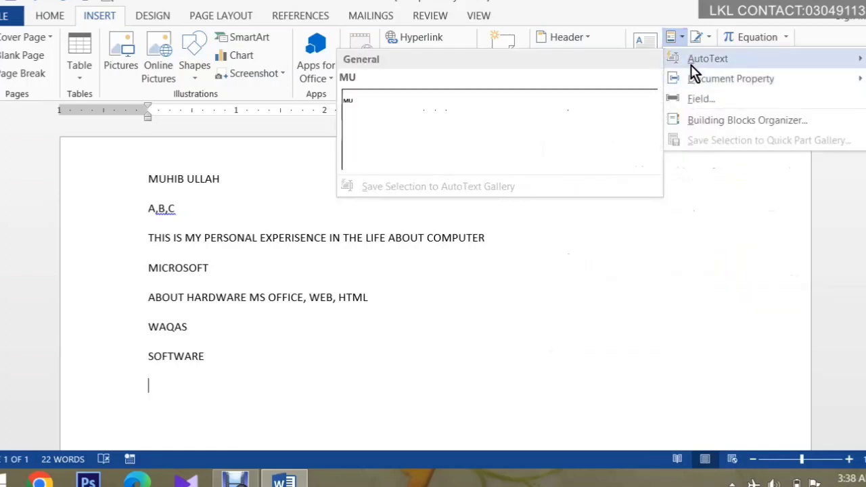
pyautogui.click(703, 101)
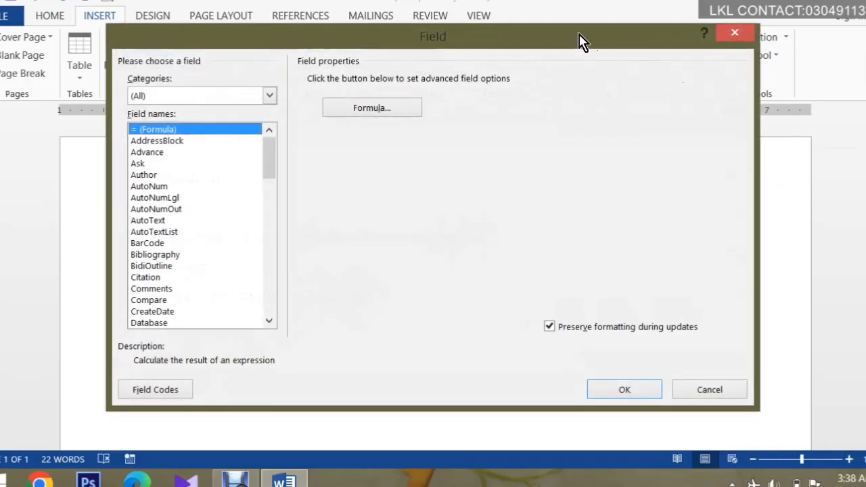
pyautogui.moveTo(583, 42)
pyautogui.mouseDown()
pyautogui.moveTo(769, 54)
pyautogui.moveTo(848, 34)
pyautogui.mouseUp()
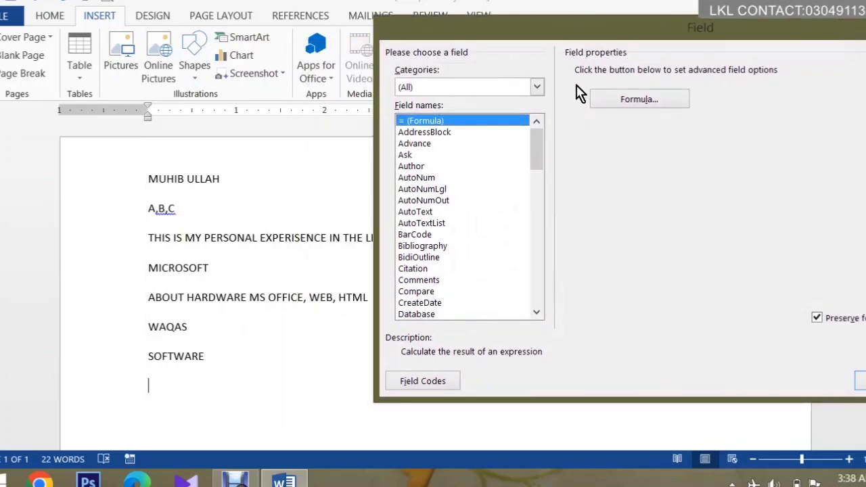
pyautogui.click(534, 86)
pyautogui.click(512, 115)
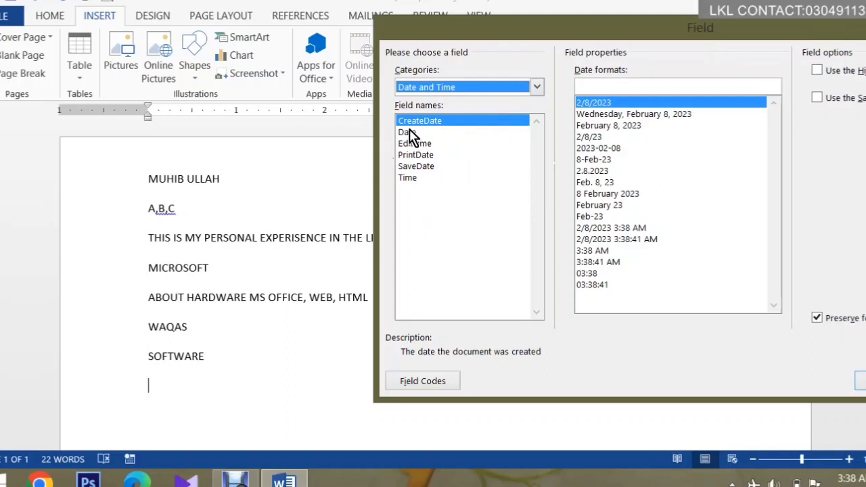
pyautogui.click(656, 114)
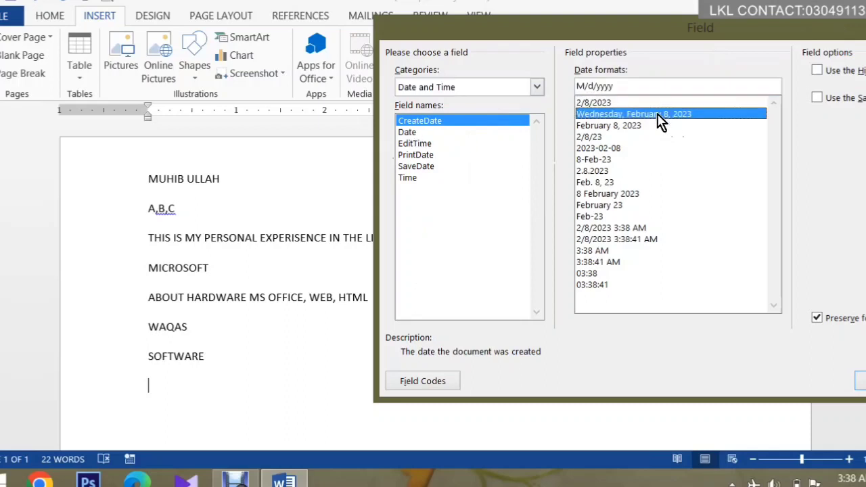
pyautogui.click(859, 380)
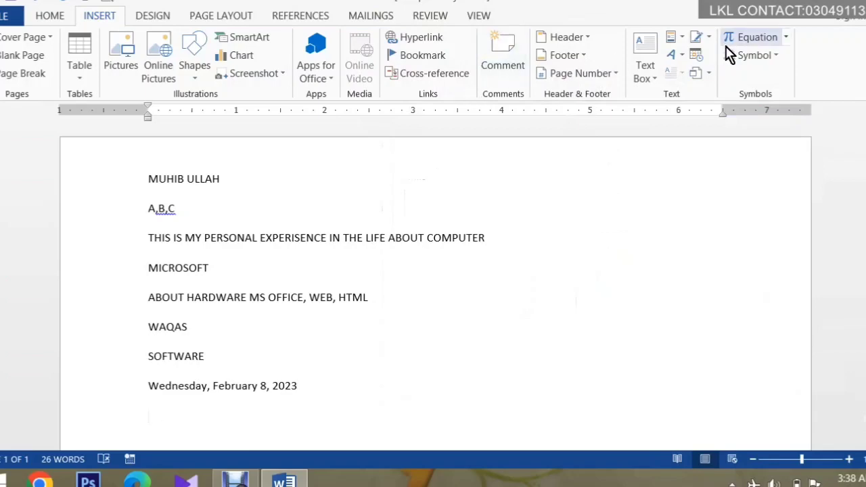
pyautogui.click(680, 38)
# Step: Insert an AutoNum field in 1, 2, 3 format so 1. appears below the date
pyautogui.click(687, 97)
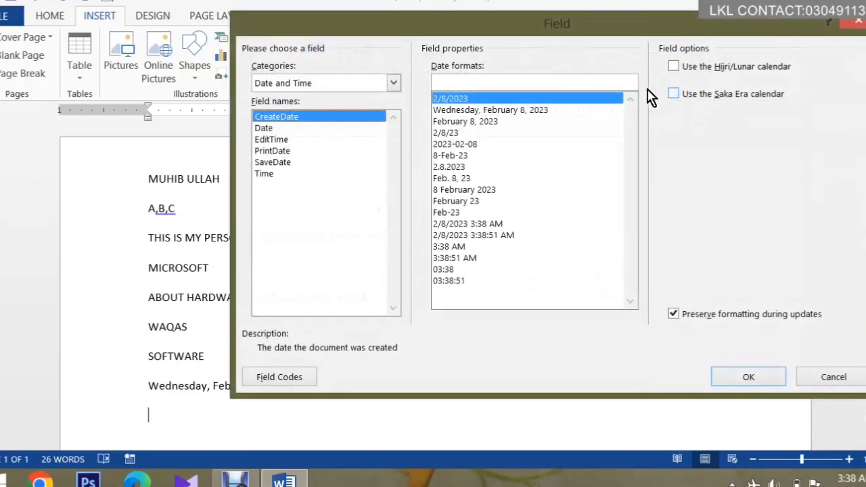
pyautogui.click(339, 84)
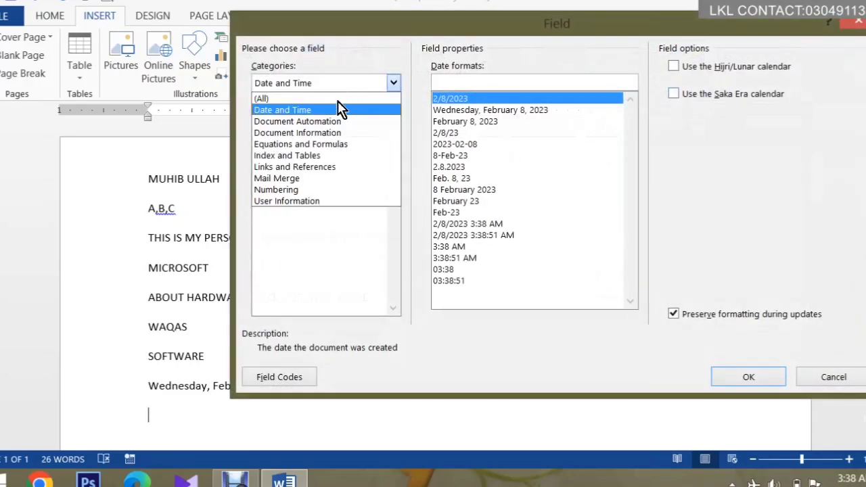
pyautogui.click(325, 146)
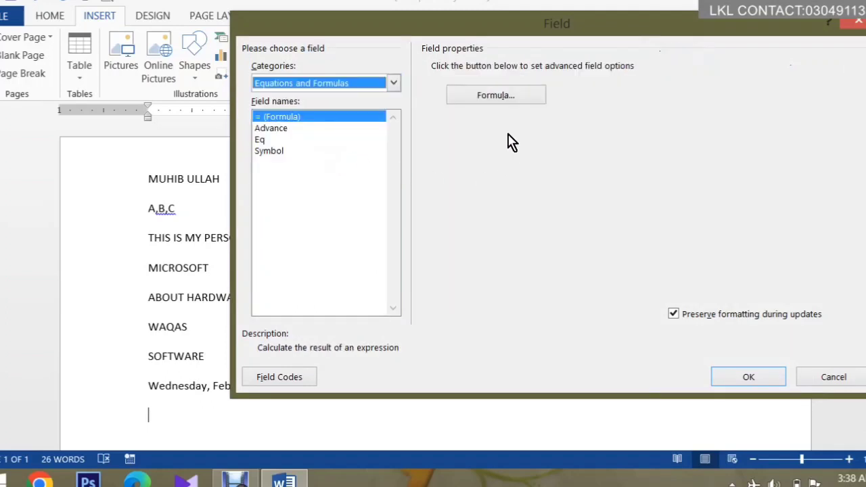
pyautogui.click(298, 128)
pyautogui.click(274, 140)
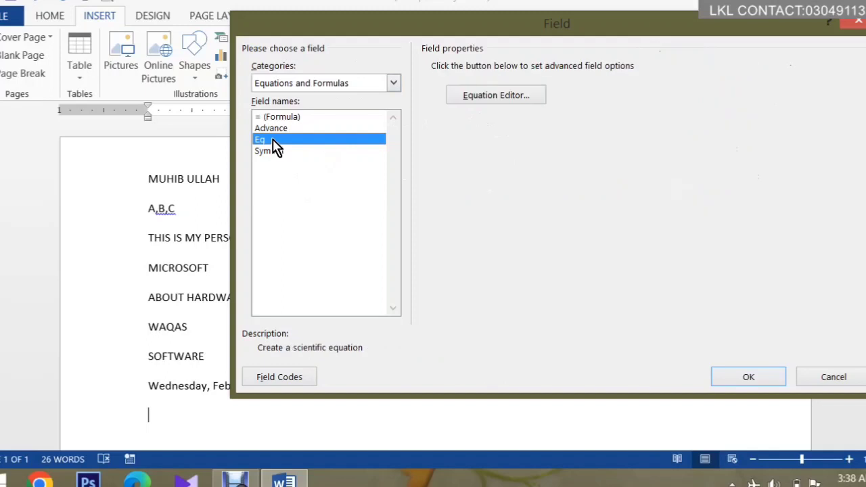
pyautogui.click(277, 150)
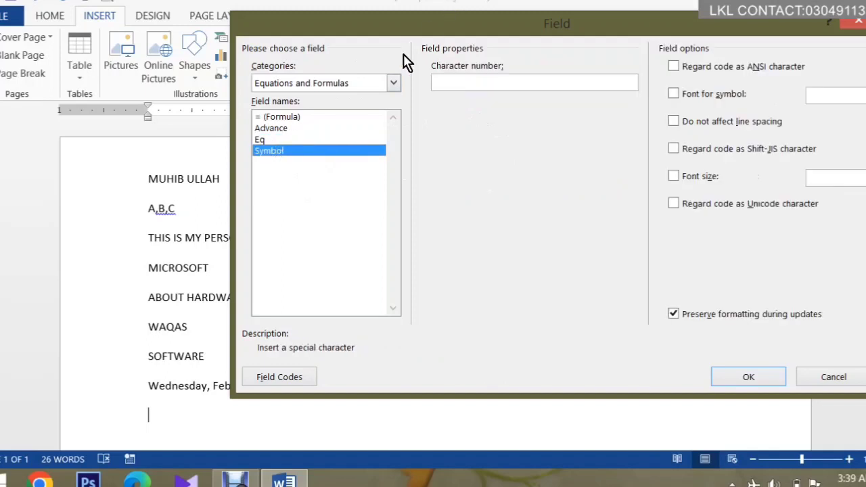
pyautogui.click(393, 82)
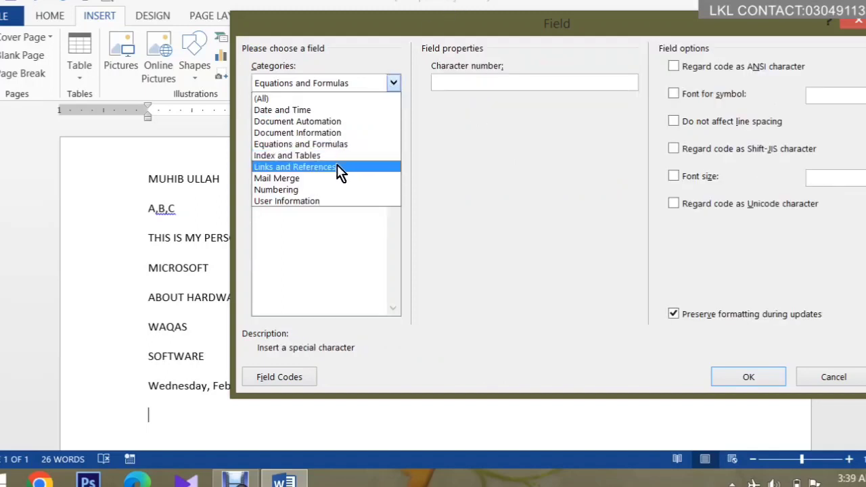
pyautogui.click(317, 192)
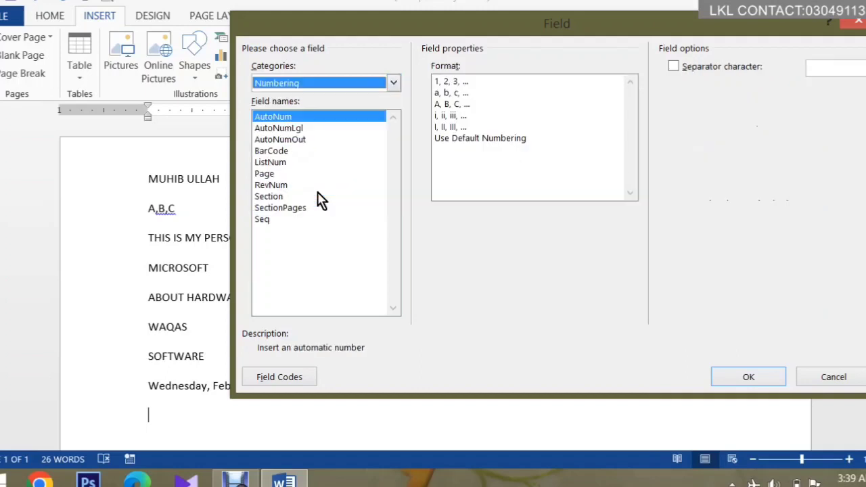
pyautogui.click(455, 83)
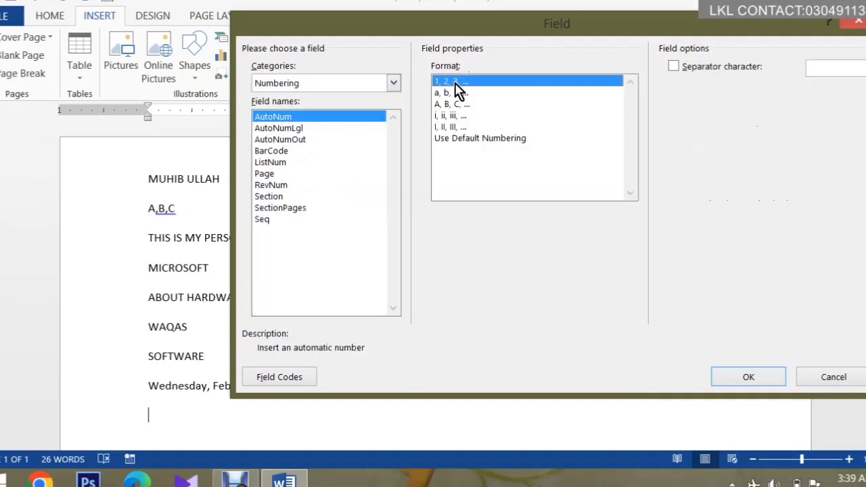
pyautogui.click(748, 377)
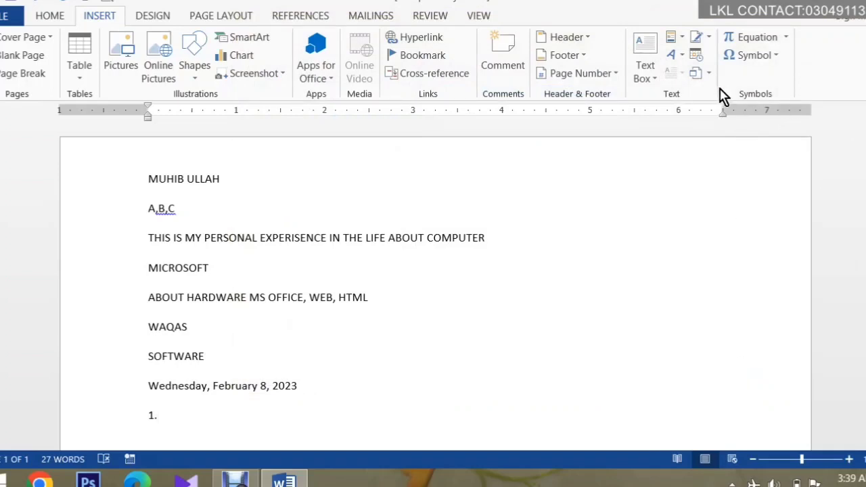
pyautogui.click(677, 40)
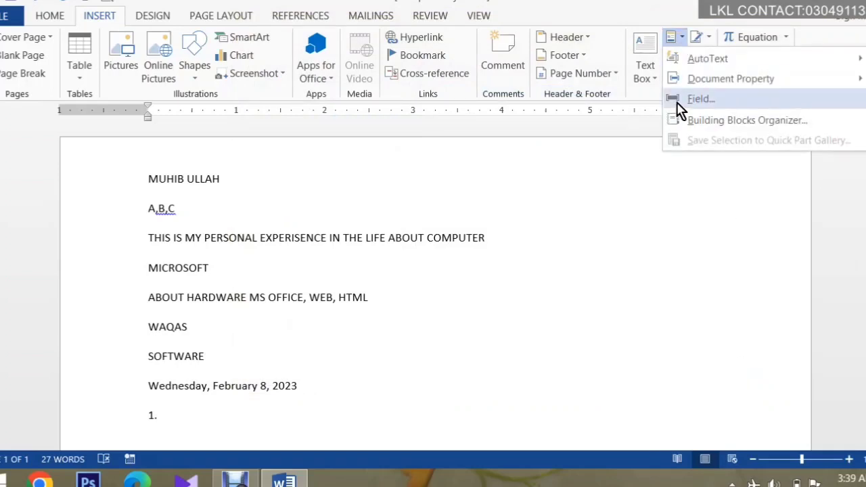
# Step: Select and delete all the text in the document
pyautogui.click(546, 336)
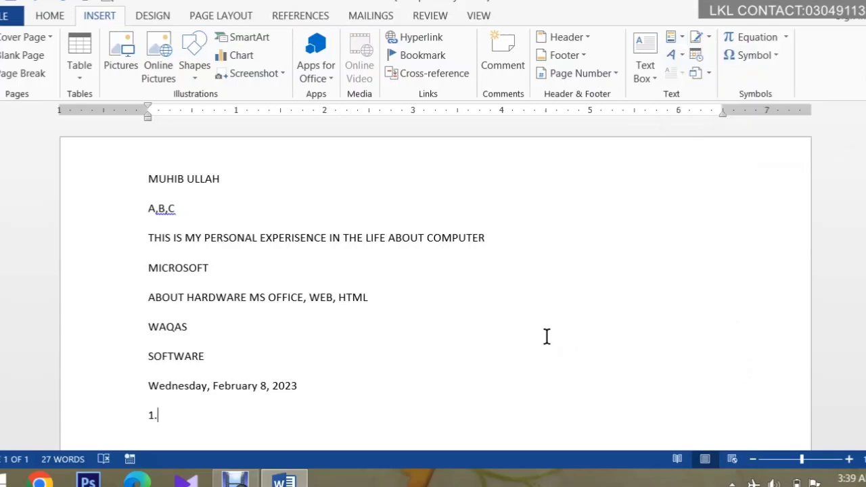
pyautogui.hotkey('ctrl', 'a')
pyautogui.press('Delete')
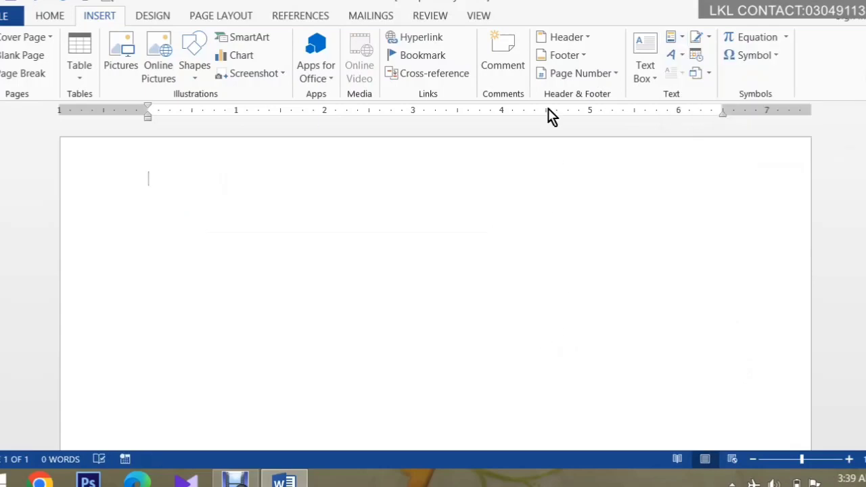
# Step: Browse bibliography and cover-page entries in the Building Blocks Organizer, then edit the Motion cover page
pyautogui.click(677, 37)
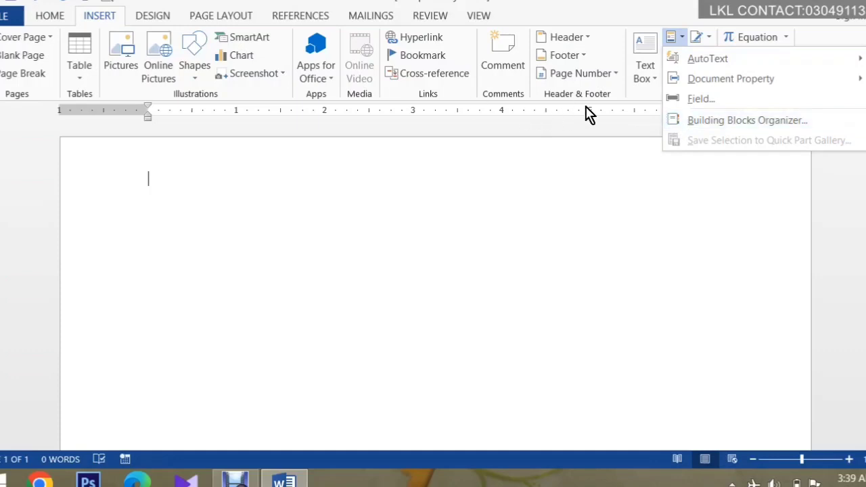
pyautogui.click(711, 132)
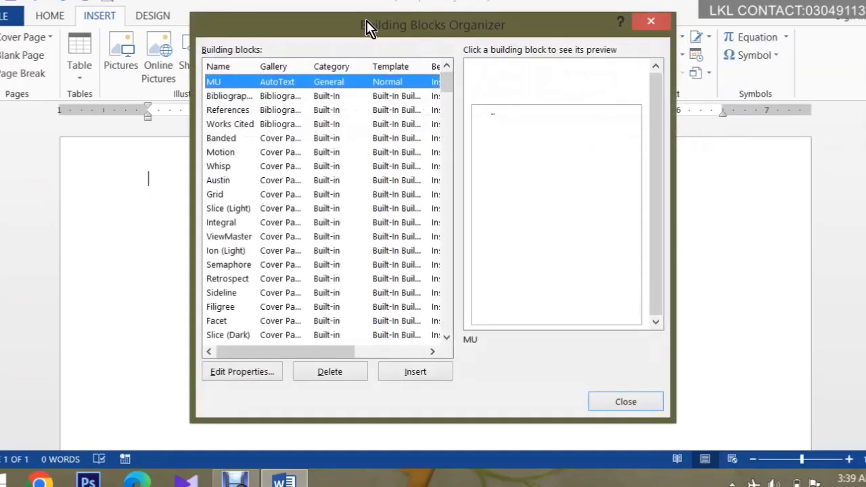
pyautogui.moveTo(370, 26); pyautogui.dragTo(521, 15)
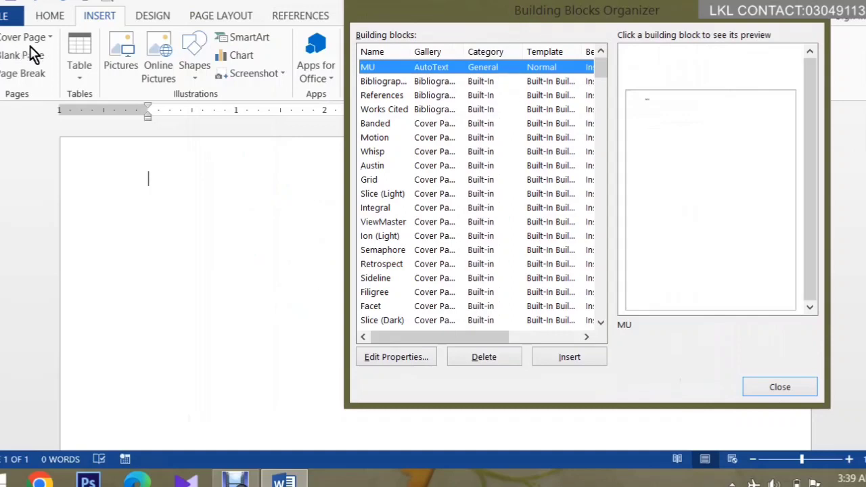
pyautogui.click(471, 82)
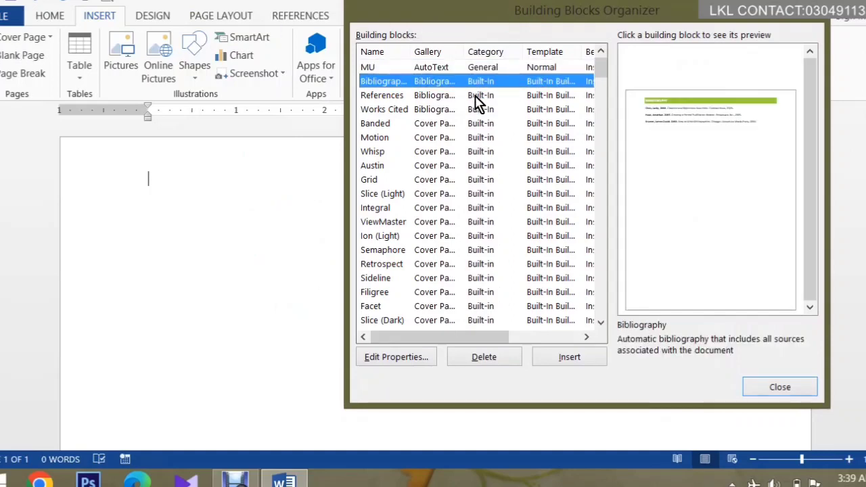
pyautogui.click(476, 96)
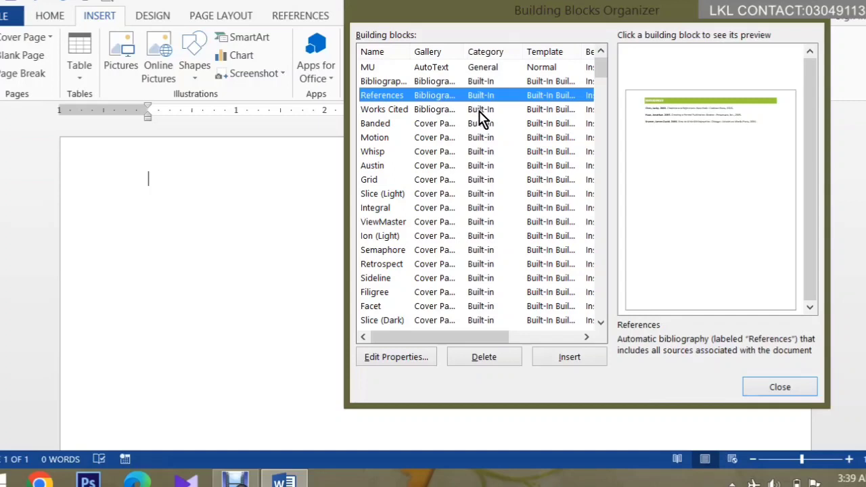
pyautogui.click(479, 111)
pyautogui.click(479, 125)
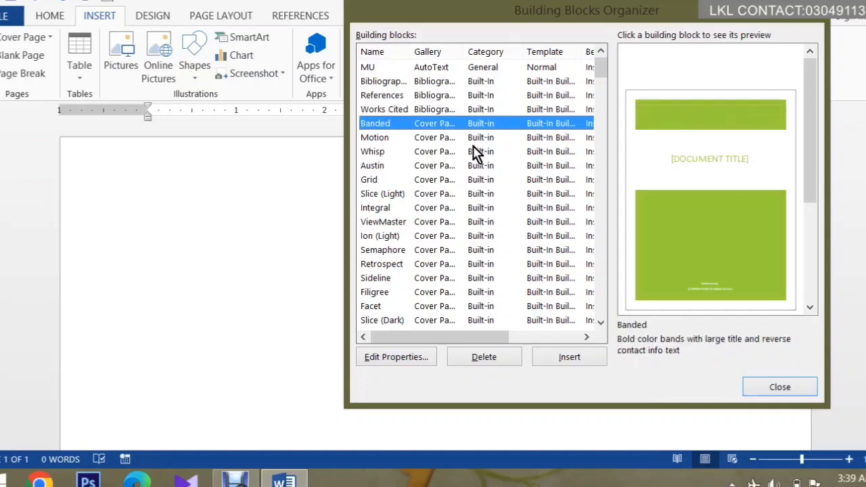
pyautogui.click(472, 141)
pyautogui.click(477, 153)
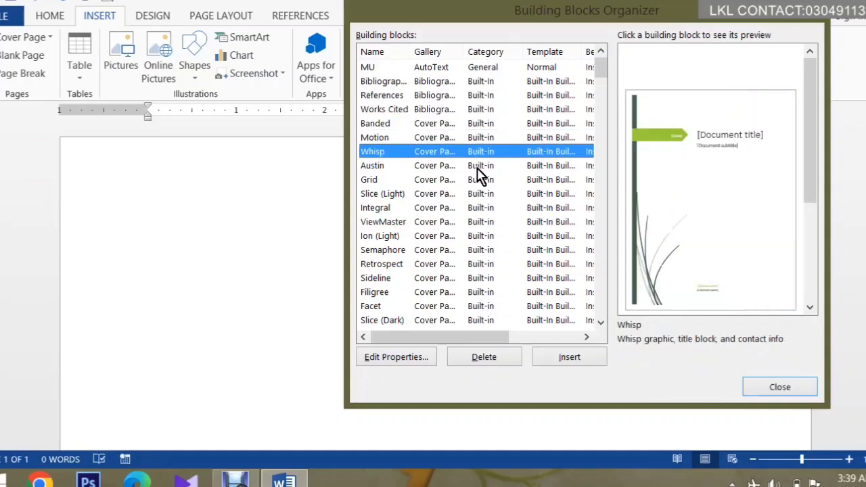
pyautogui.click(472, 139)
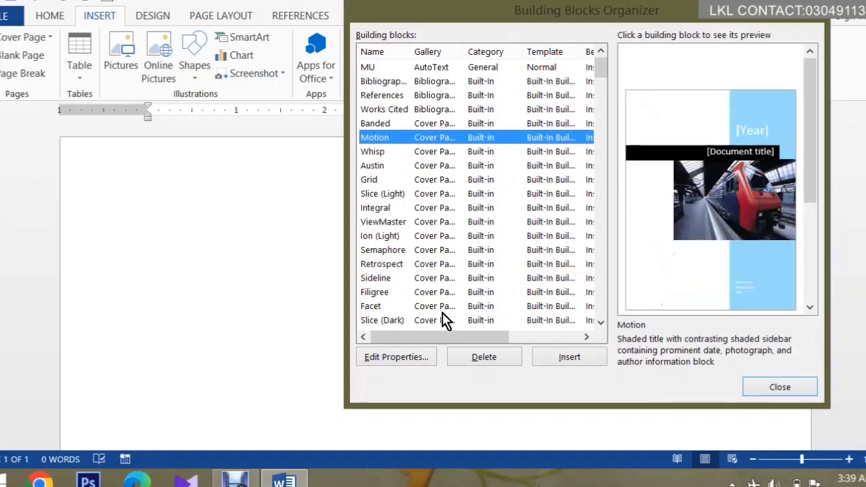
pyautogui.click(417, 365)
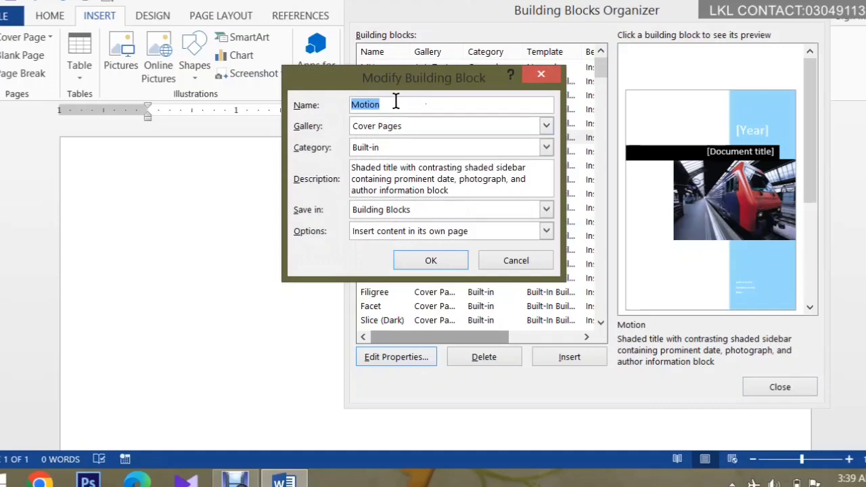
# Step: Rename the Motion building block to EXCEL and move it to the Tables gallery
pyautogui.write('AE')
pyautogui.press('BackSpace')
pyautogui.press('BackSpace')
pyautogui.write('EX')
pyautogui.click(455, 127)
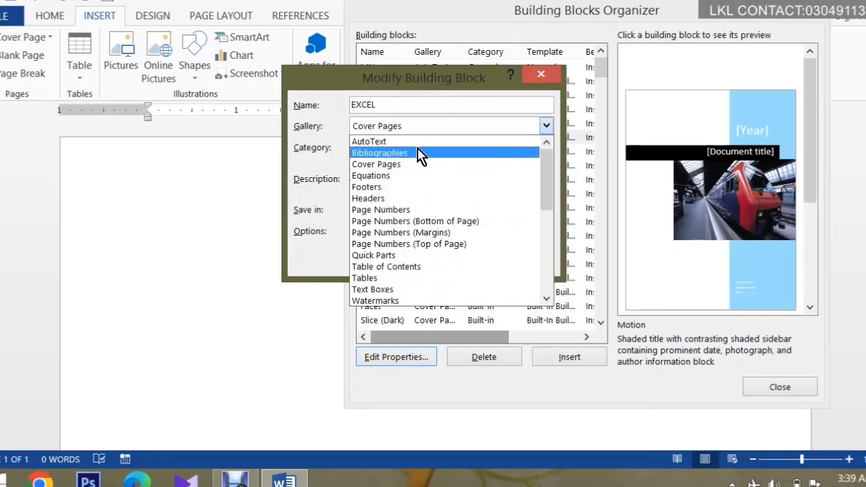
pyautogui.click(437, 279)
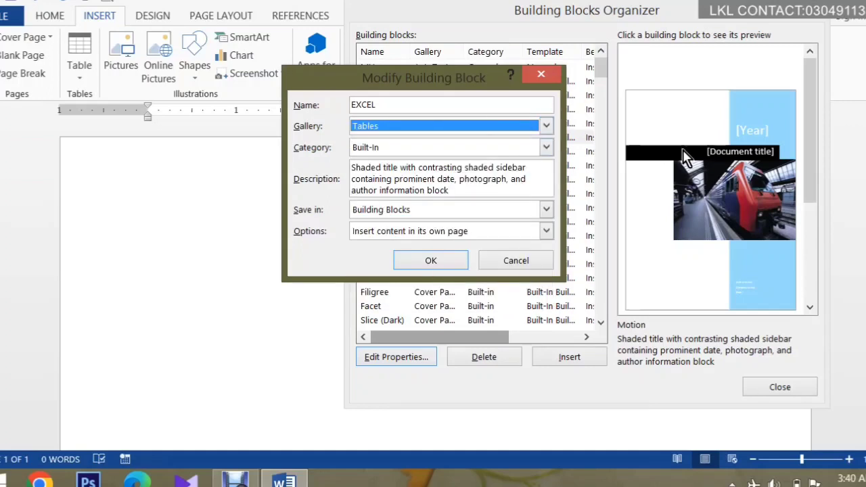
# Step: Keep Built-In category, Building Blocks location and own-page insertion, then confirm redefining the entry
pyautogui.click(440, 149)
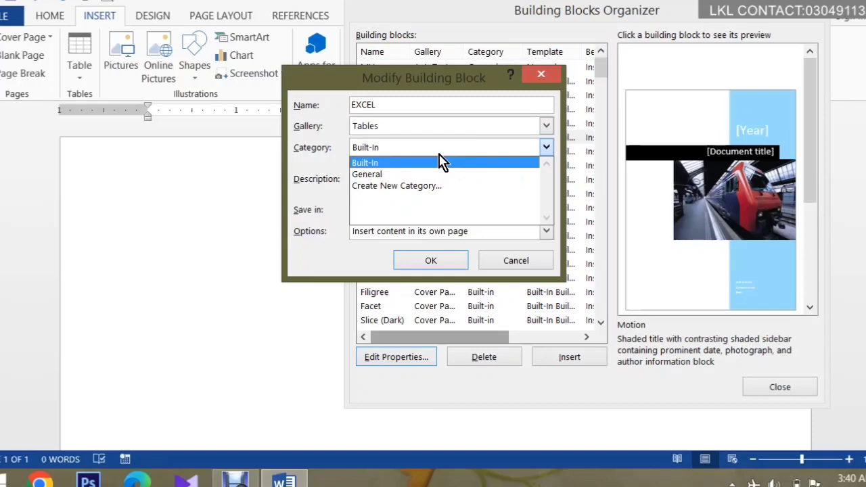
pyautogui.click(439, 162)
pyautogui.click(427, 180)
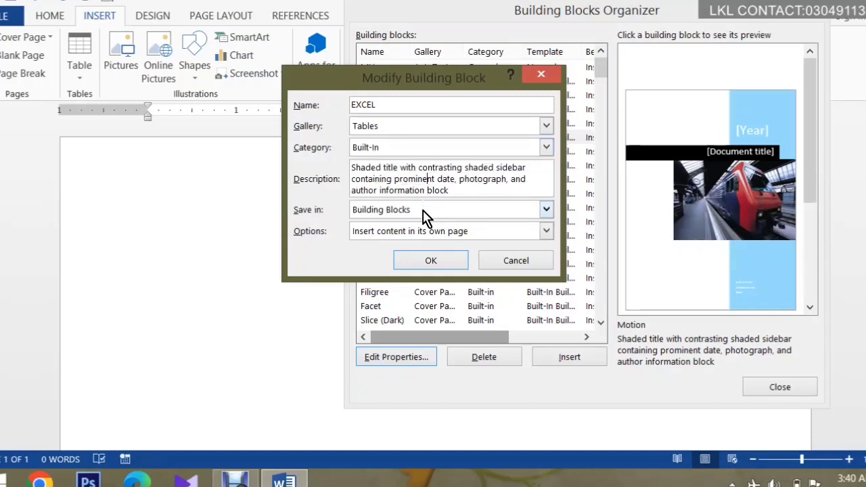
pyautogui.click(426, 215)
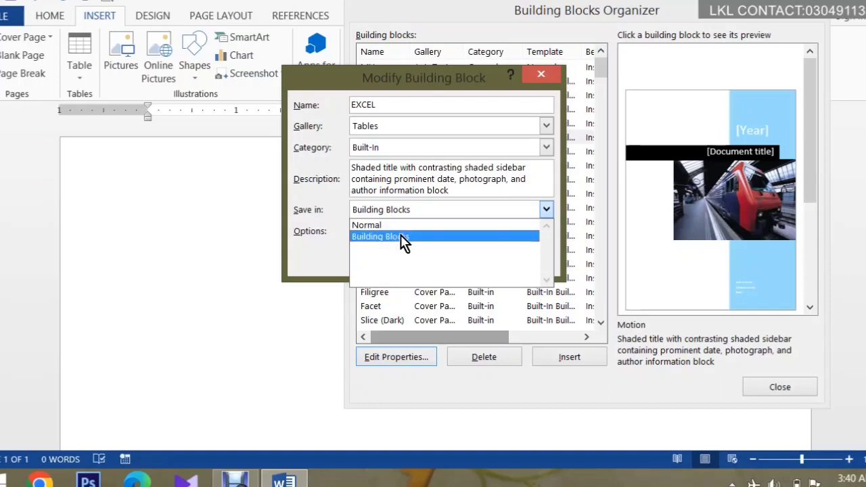
pyautogui.click(399, 237)
pyautogui.click(399, 234)
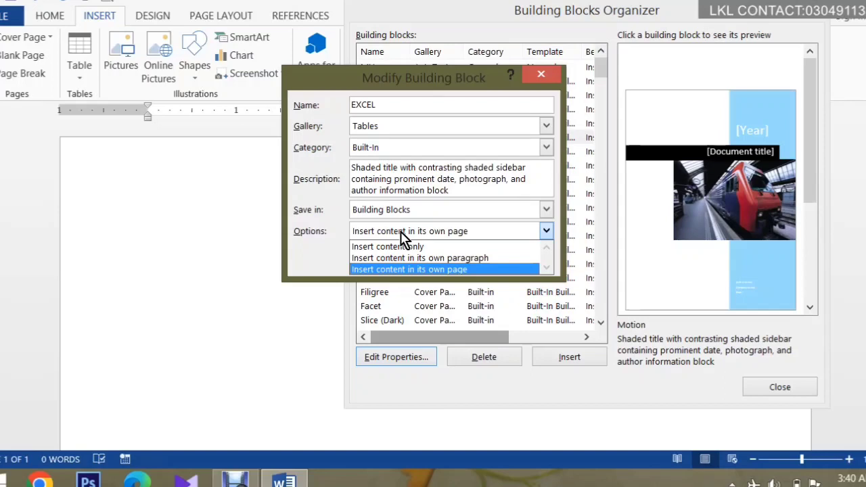
pyautogui.click(401, 232)
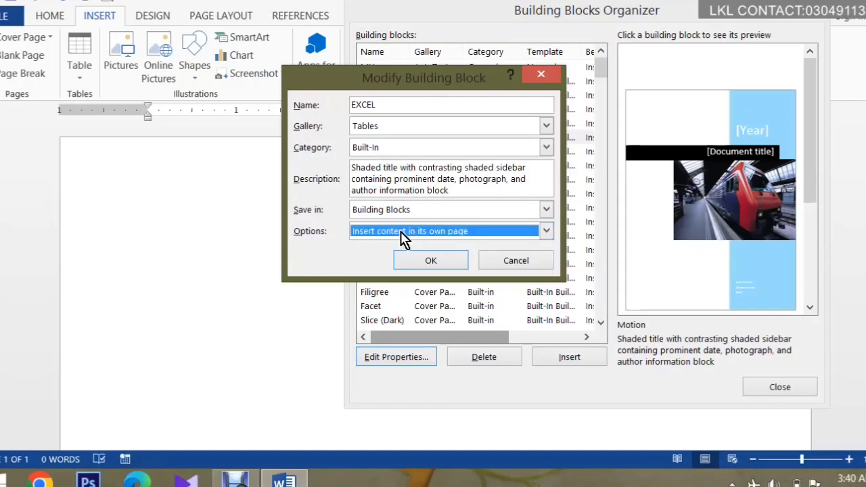
pyautogui.click(437, 266)
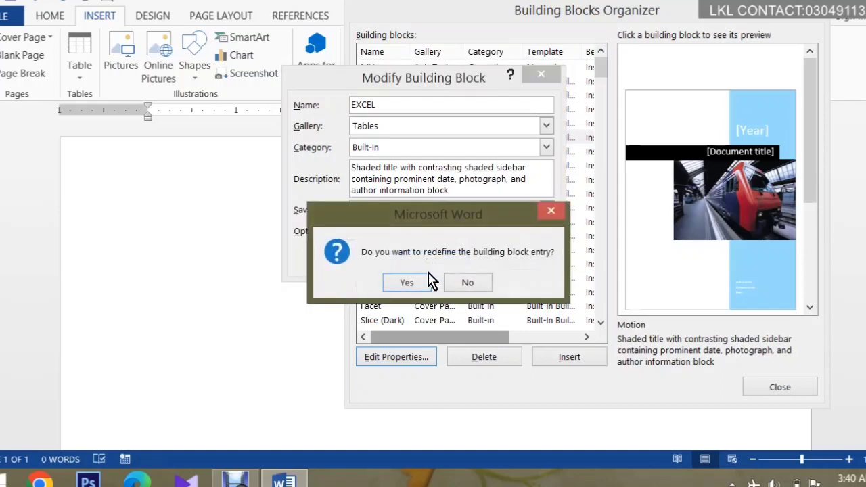
pyautogui.click(429, 282)
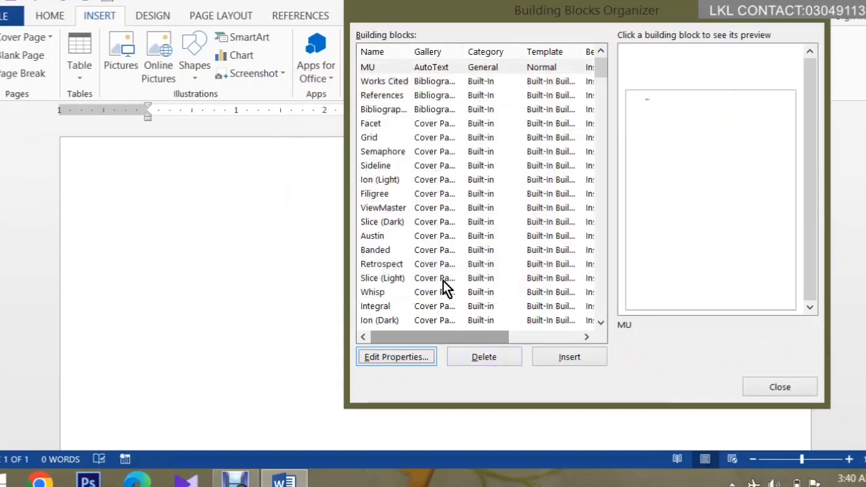
# Step: Preview the Grid, References, MU, Filigree, Integral and Retrospect entries in the Building Blocks Organizer
pyautogui.click(471, 140)
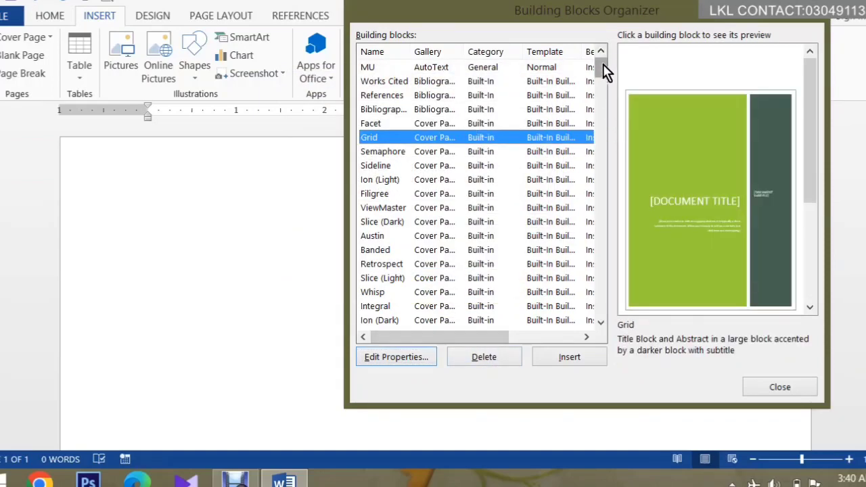
pyautogui.scroll(-1, 602, 65)
pyautogui.scroll(1, 602, 67)
pyautogui.click(522, 93)
pyautogui.click(496, 69)
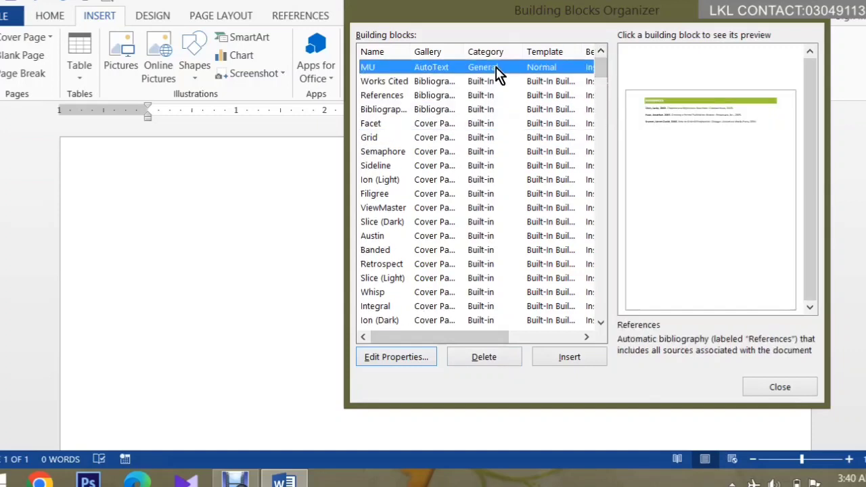
pyautogui.click(476, 194)
pyautogui.click(475, 306)
pyautogui.click(476, 264)
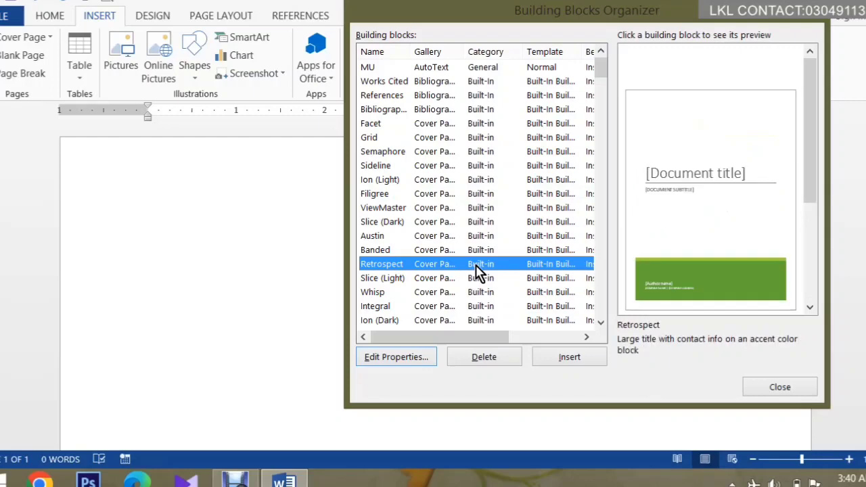
# Step: Insert the Austin cover page and select its Abstract placeholder text
pyautogui.click(466, 237)
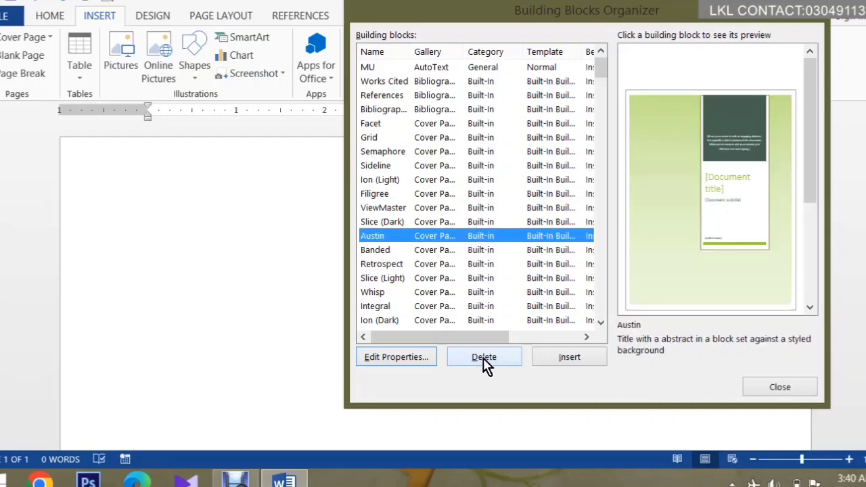
pyautogui.click(546, 356)
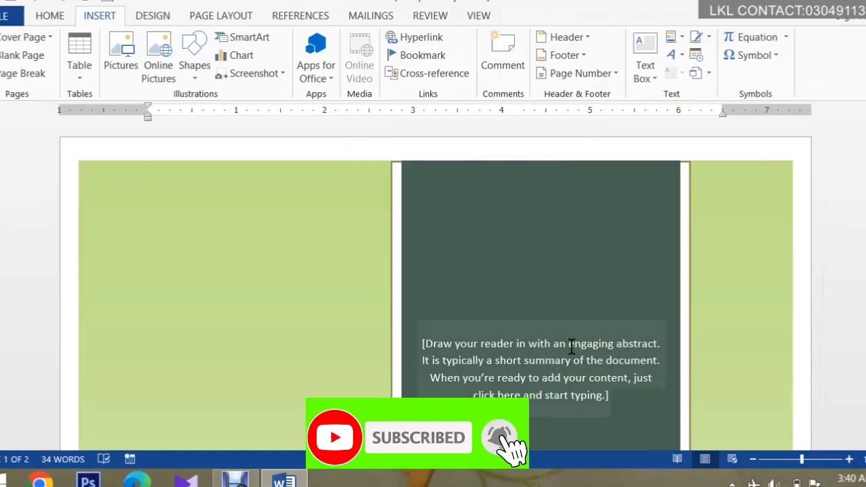
pyautogui.click(608, 345)
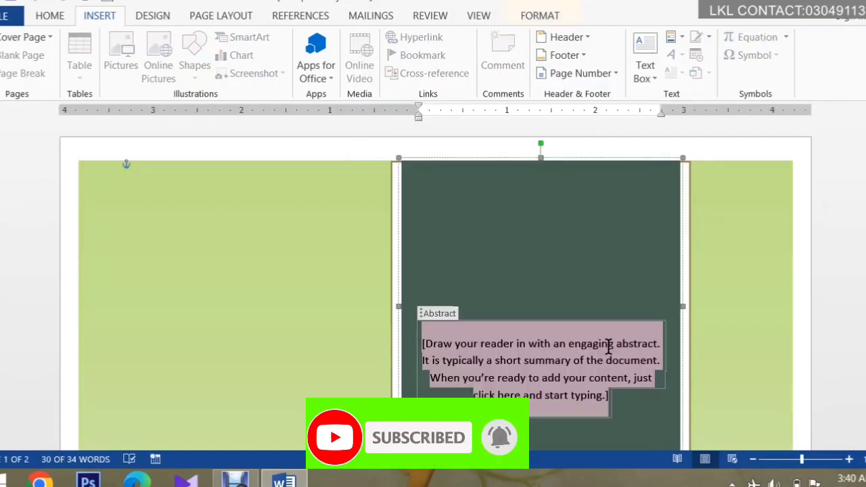
# Step: Type COMPUTER in the placeholder and insert the MU AutoText entry after it
pyautogui.write('COMPUTER')
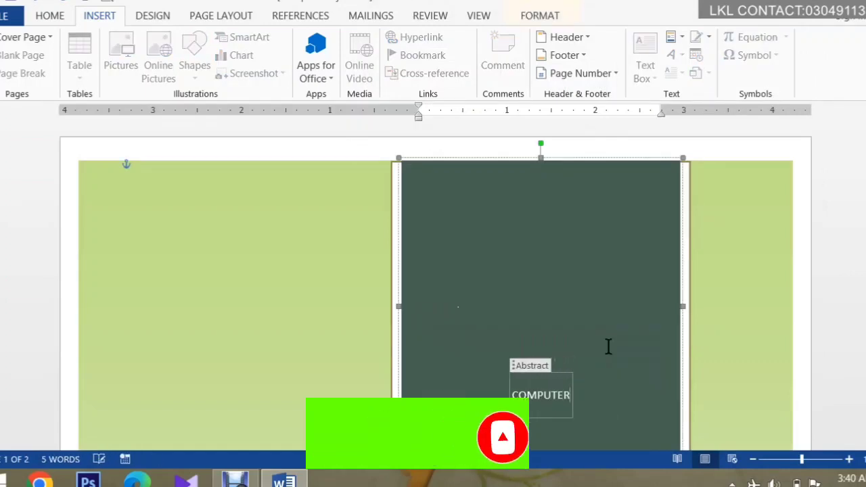
pyautogui.click(670, 41)
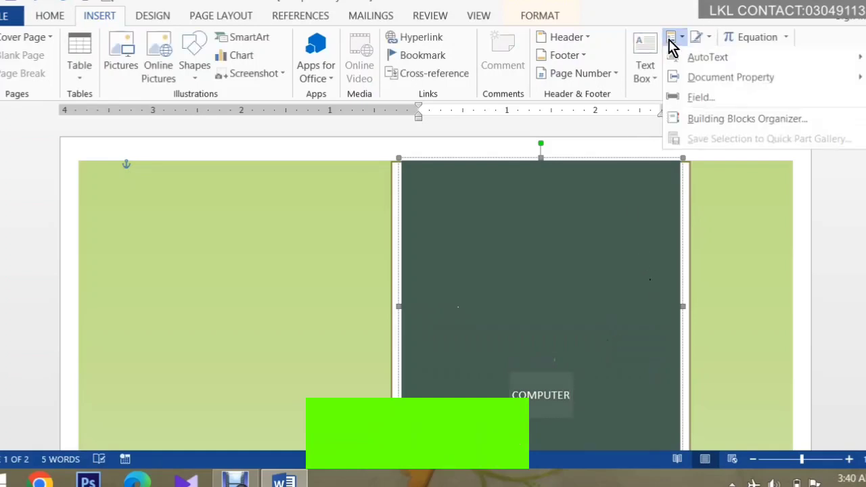
pyautogui.moveTo(669, 63)
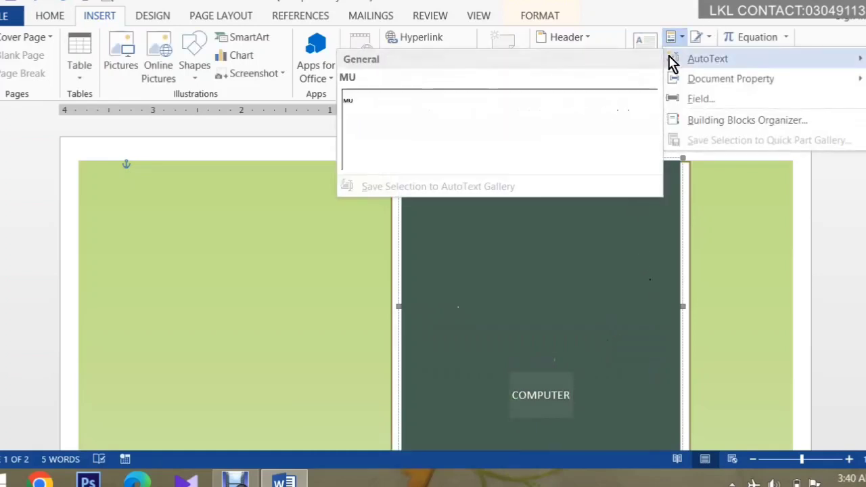
pyautogui.click(539, 161)
# Step: Select the green background and cover shape group while browsing the Quick Parts list
pyautogui.click(326, 299)
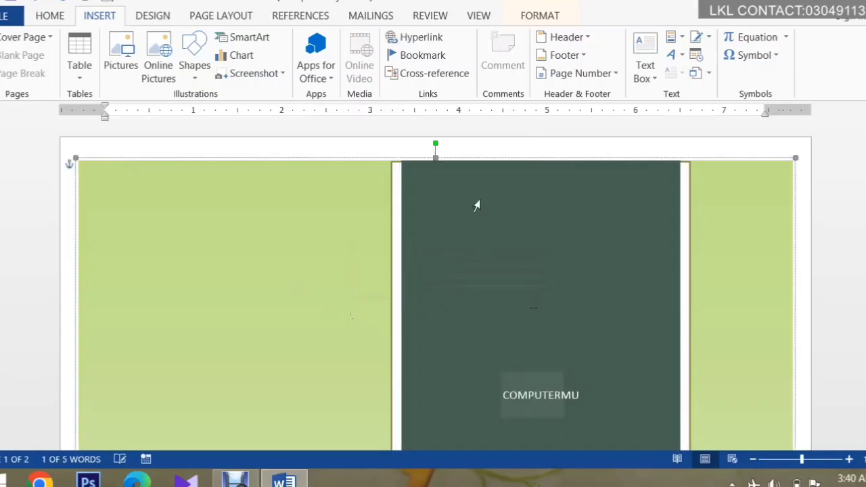
pyautogui.click(675, 40)
pyautogui.moveTo(680, 64)
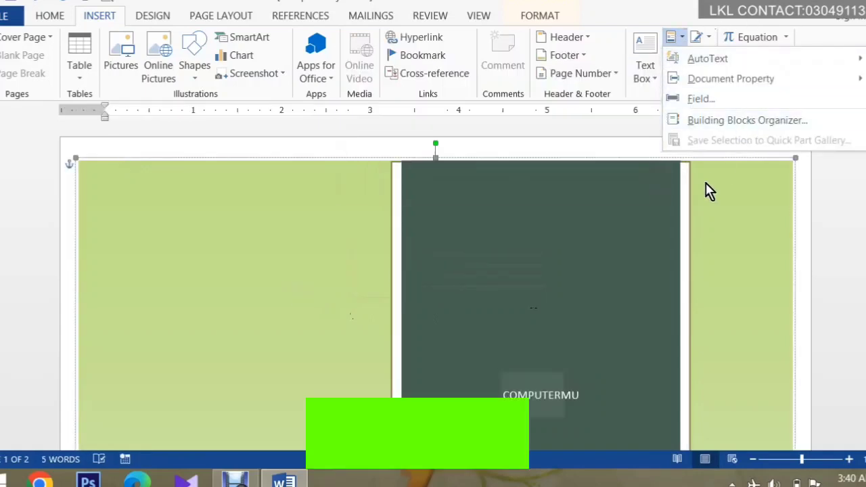
pyautogui.click(706, 191)
pyautogui.click(672, 219)
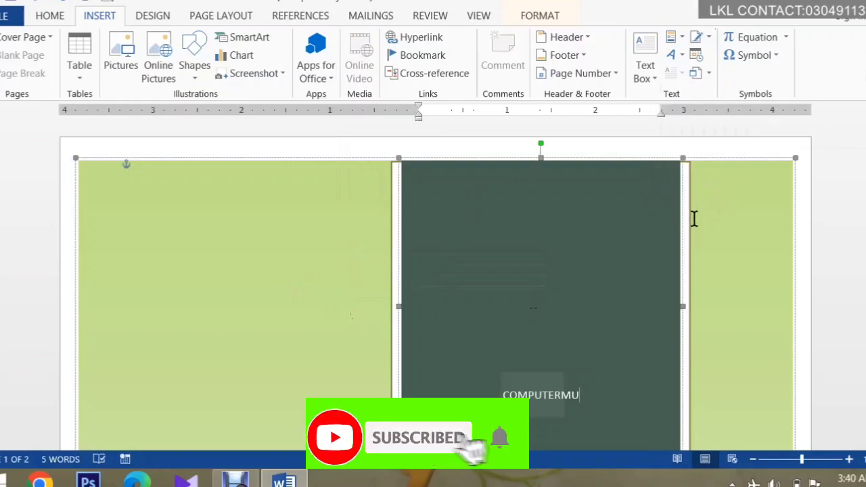
pyautogui.click(673, 43)
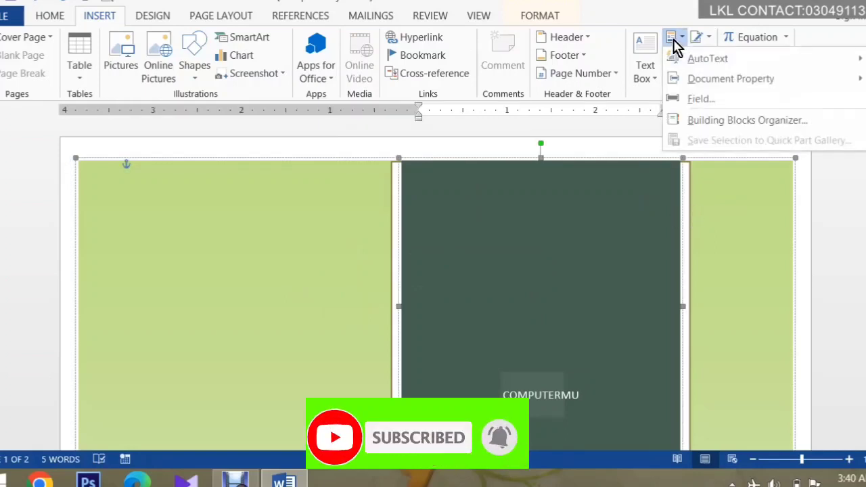
pyautogui.click(735, 241)
pyautogui.click(735, 242)
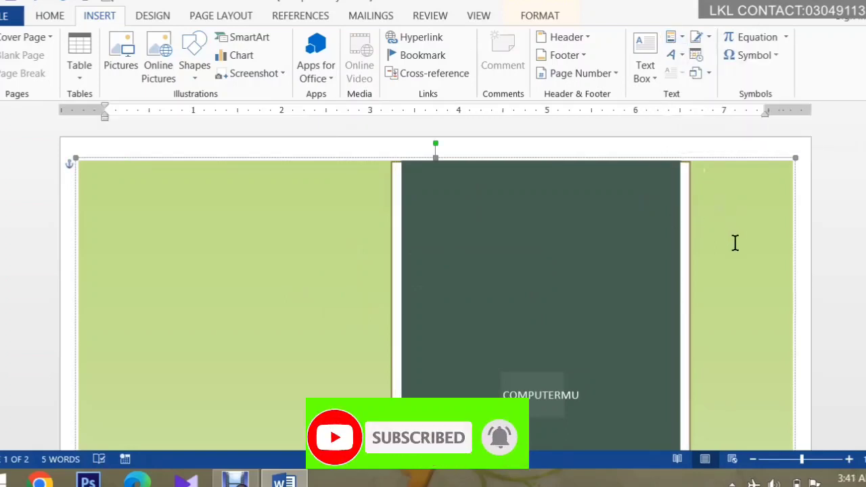
pyautogui.click(675, 42)
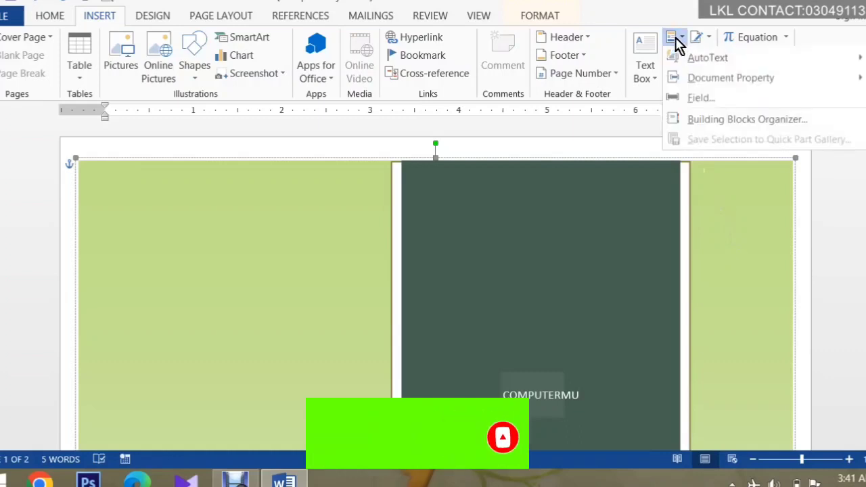
pyautogui.click(207, 250)
# Step: Delete the trailing MU so the dark-panel title reads COMPUTER, then click into the left panel
pyautogui.click(572, 384)
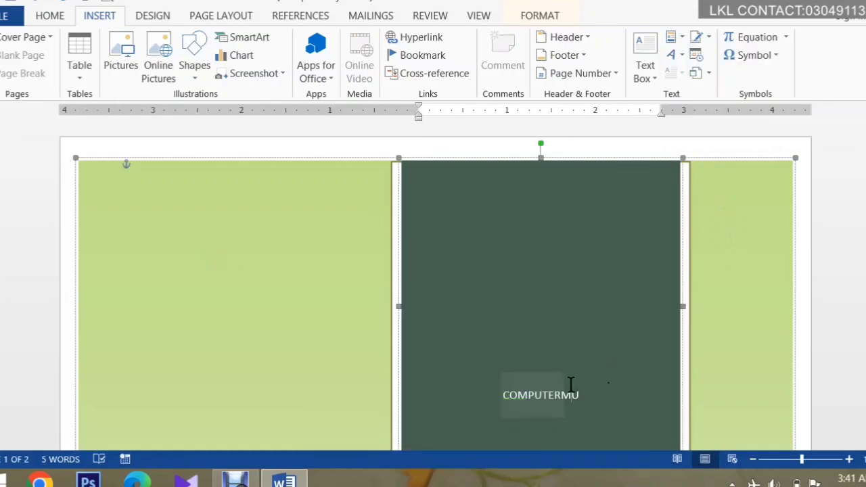
pyautogui.click(522, 397)
pyautogui.click(580, 404)
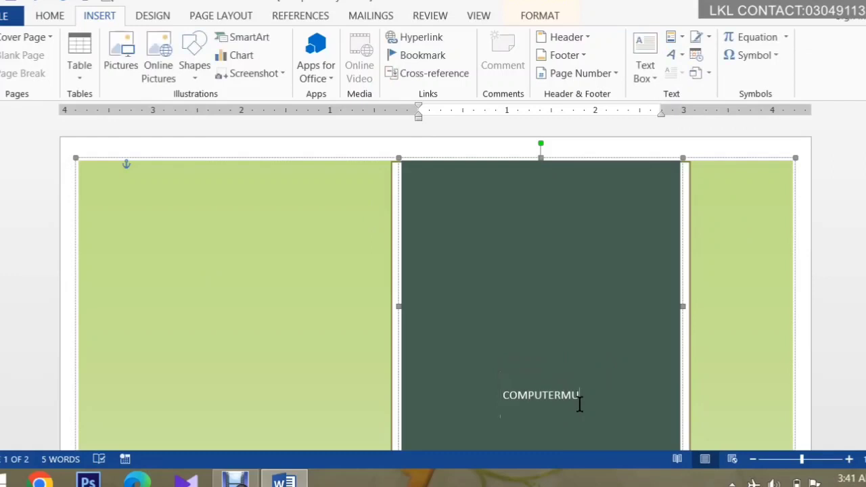
pyautogui.press('BackSpace')
pyautogui.press('BackSpace')
pyautogui.press('Return')
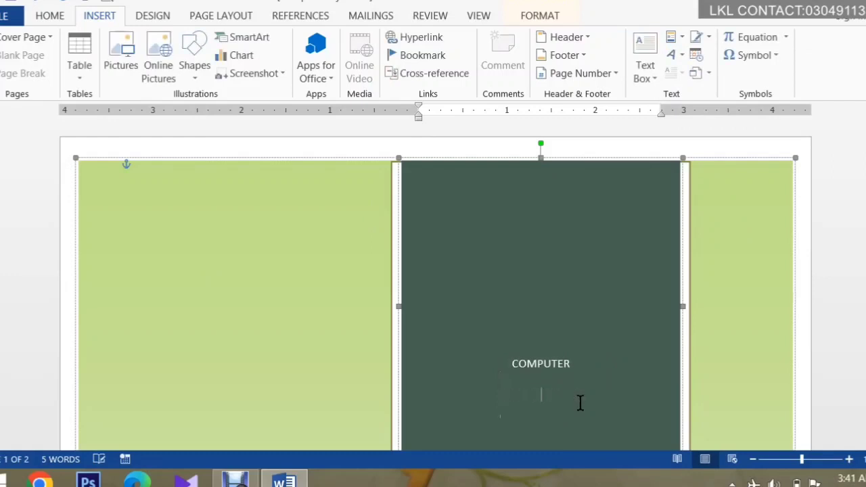
pyautogui.click(284, 321)
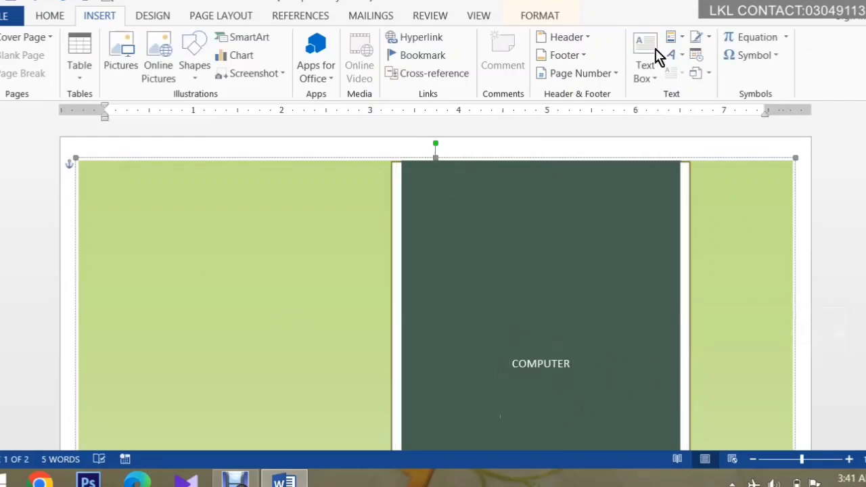
pyautogui.click(675, 39)
pyautogui.click(254, 213)
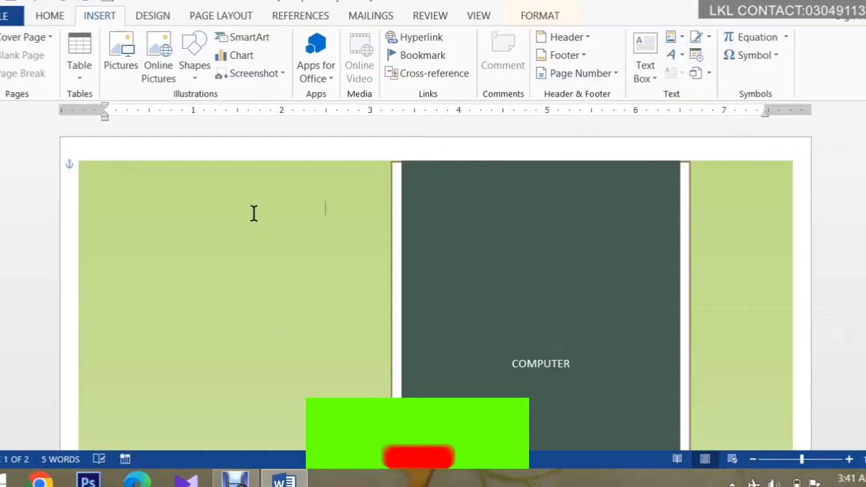
# Step: Scroll to the second page and place the caret in the left green panel
pyautogui.scroll(-5, 759, 256)
pyautogui.scroll(-3, 759, 256)
pyautogui.scroll(-3, 759, 256)
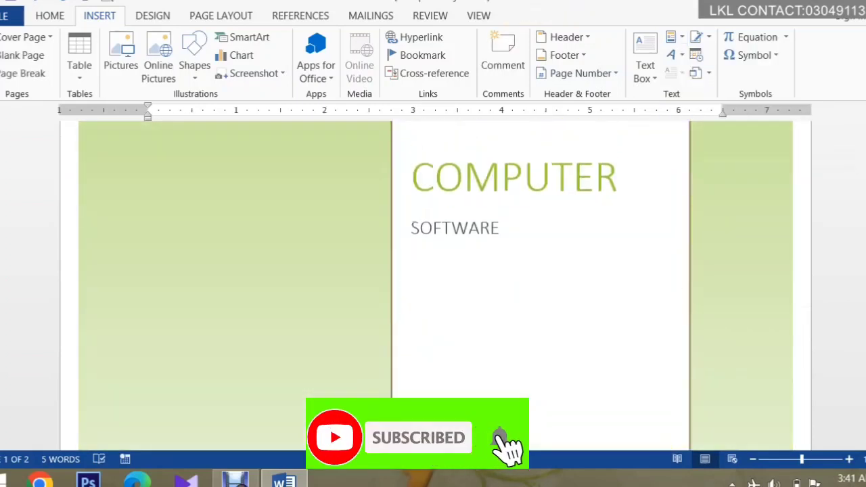
pyautogui.click(759, 256)
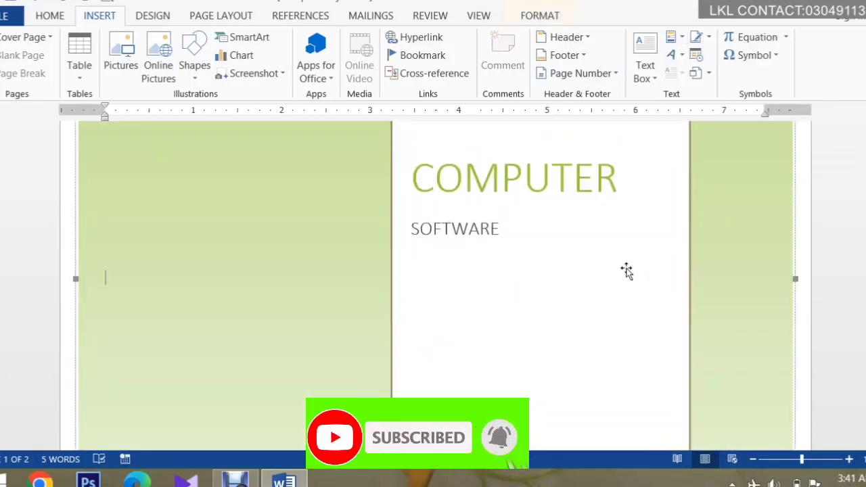
pyautogui.click(676, 38)
pyautogui.click(574, 265)
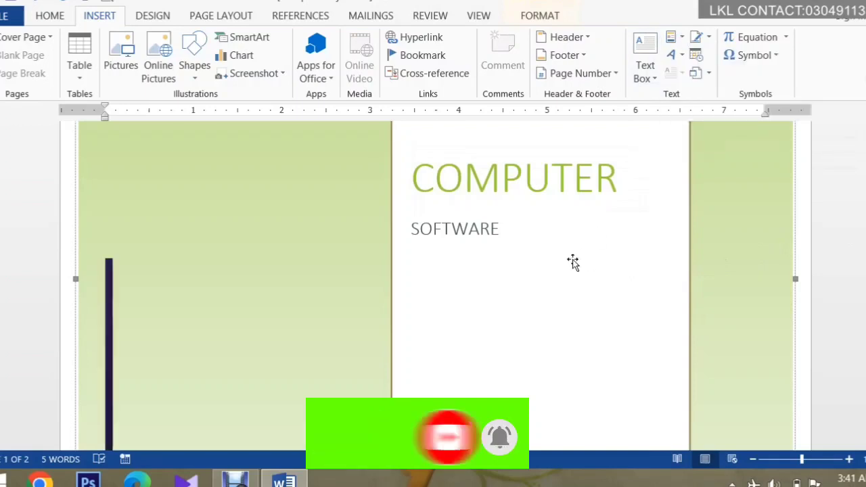
# Step: Save the selection as building block WORD in Bibliographies, keeping the Building Blocks location
pyautogui.click(674, 37)
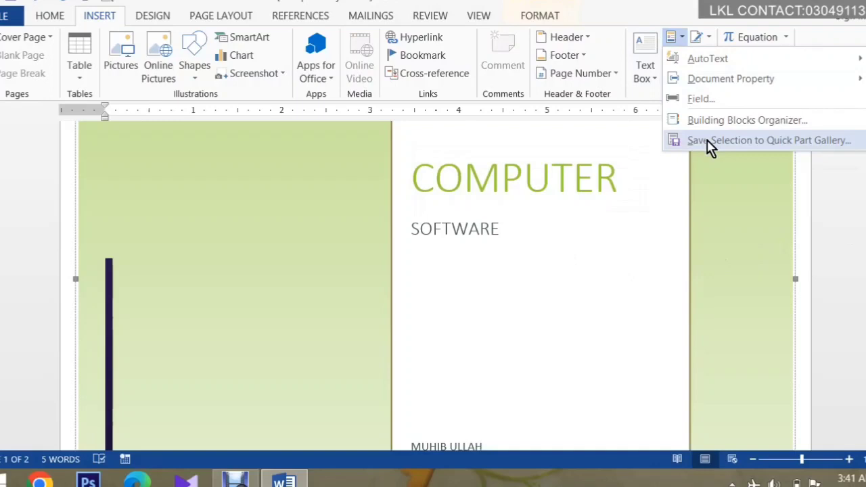
pyautogui.click(709, 148)
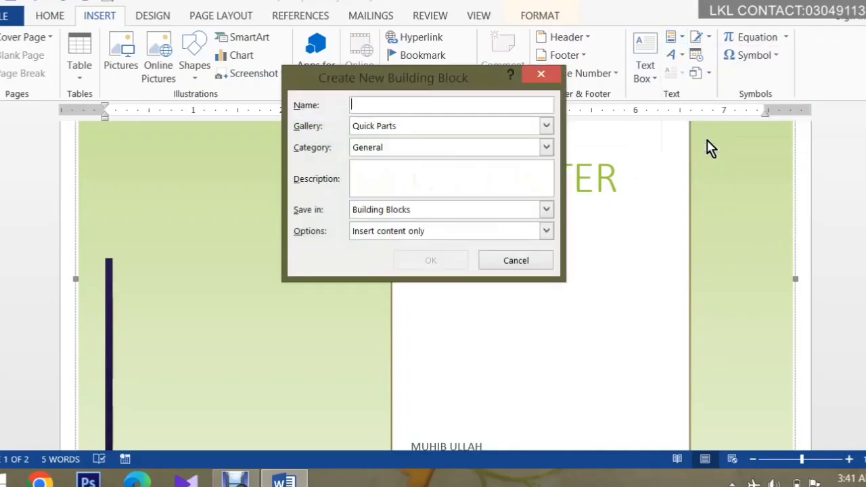
pyautogui.write('WORD')
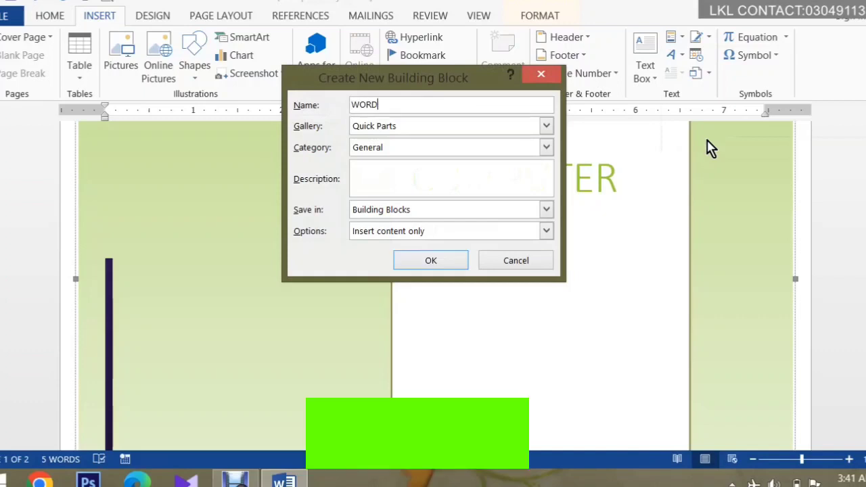
pyautogui.click(404, 131)
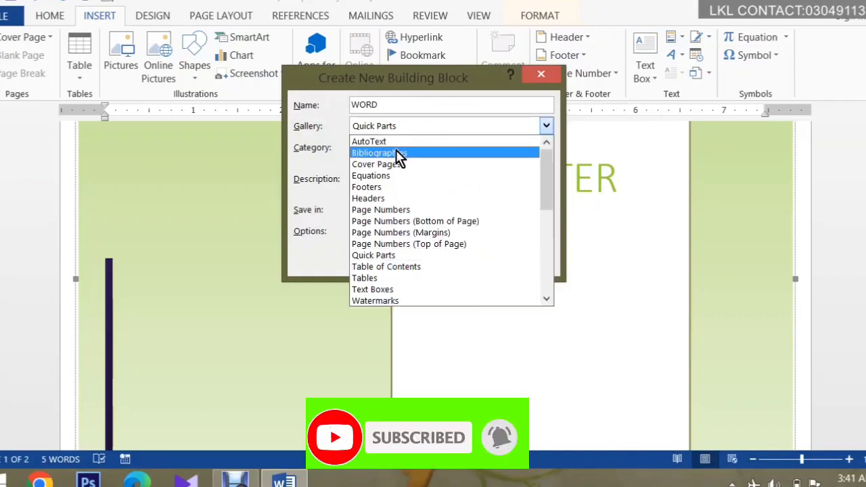
pyautogui.click(396, 153)
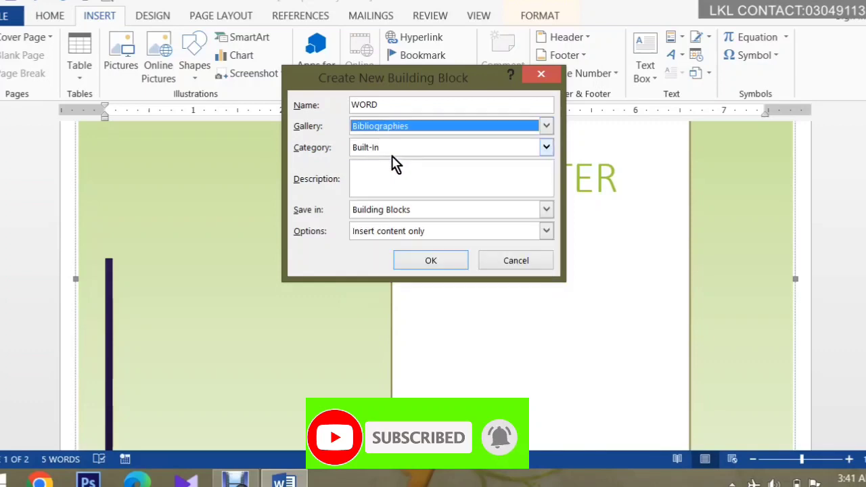
pyautogui.click(380, 203)
pyautogui.click(389, 234)
pyautogui.click(430, 263)
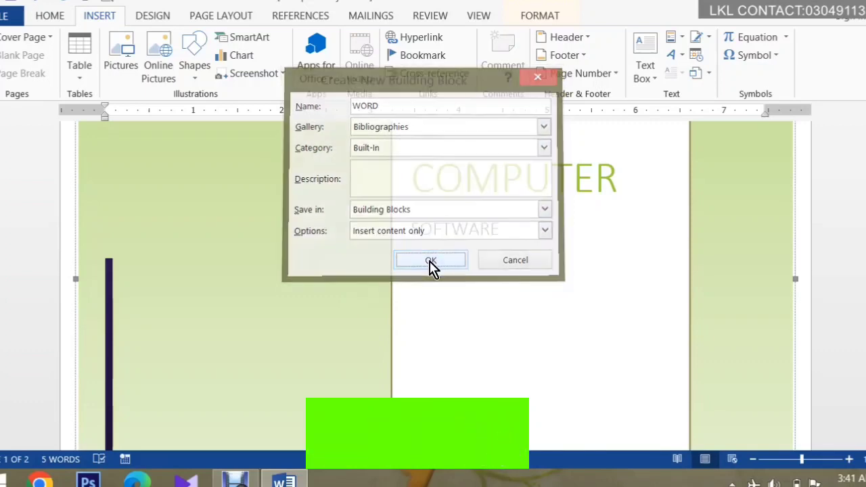
# Step: Insert the saved MU AutoText entry into the left green panel
pyautogui.click(680, 40)
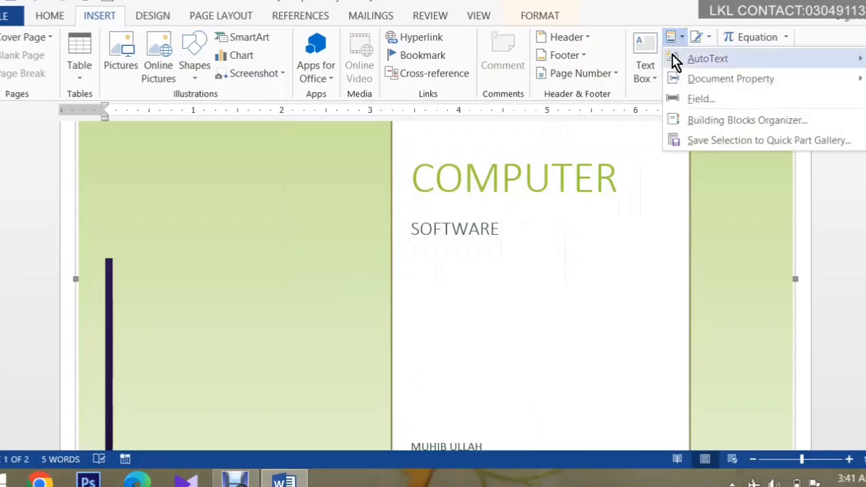
pyautogui.moveTo(674, 62)
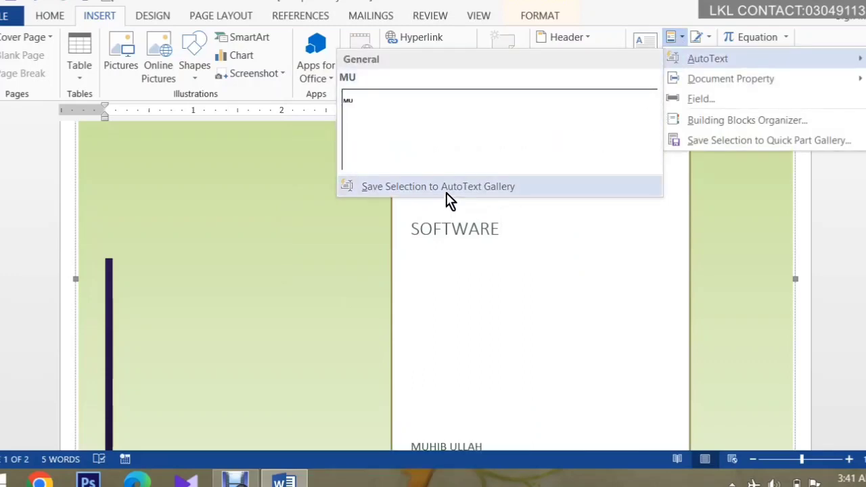
pyautogui.click(458, 153)
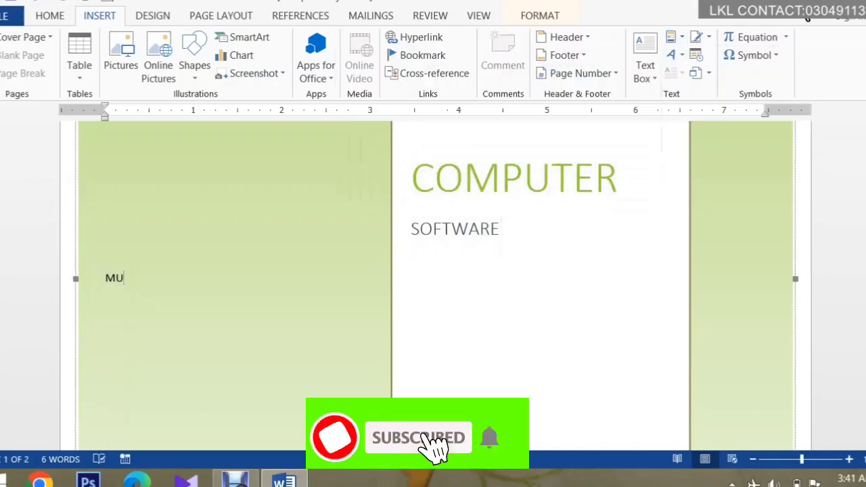
pyautogui.click(645, 67)
# Step: Look over the AutoText gallery again, then go to the File Info page
pyautogui.click(673, 37)
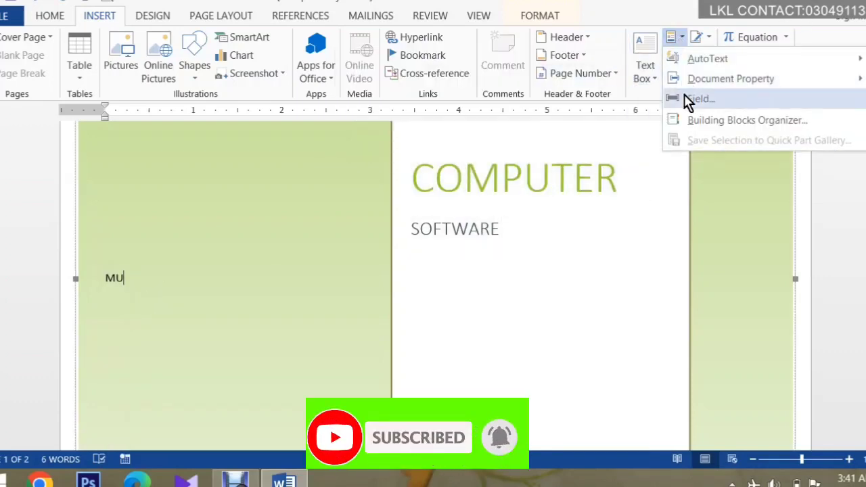
pyautogui.moveTo(692, 62)
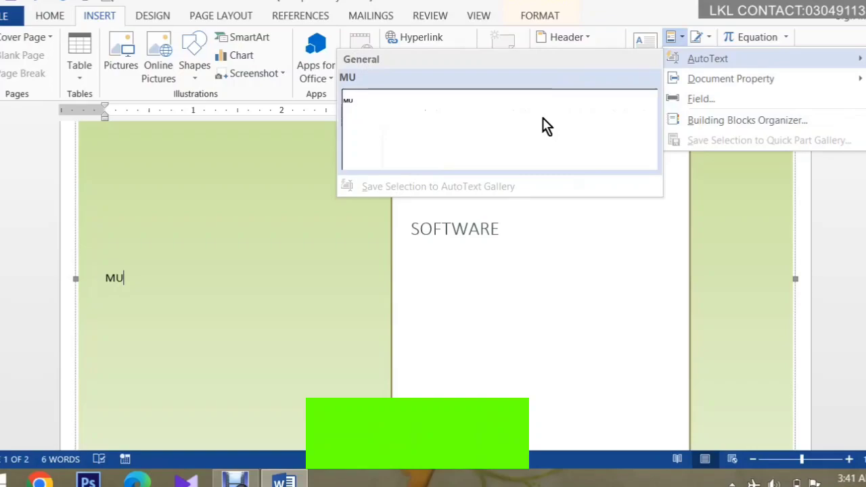
pyautogui.click(248, 189)
pyautogui.click(8, 15)
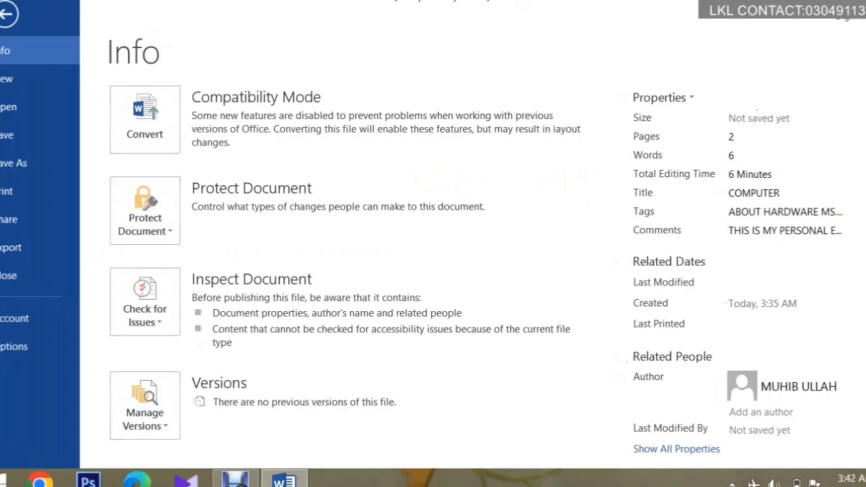
# Step: Review the Statistics, Contents, Custom and General tabs of Advanced Properties, cancel, and return to the document
pyautogui.click(659, 98)
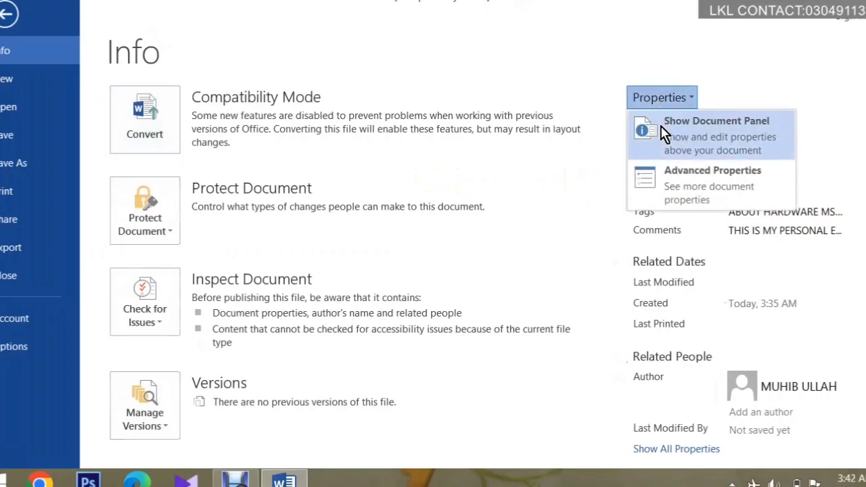
pyautogui.click(666, 179)
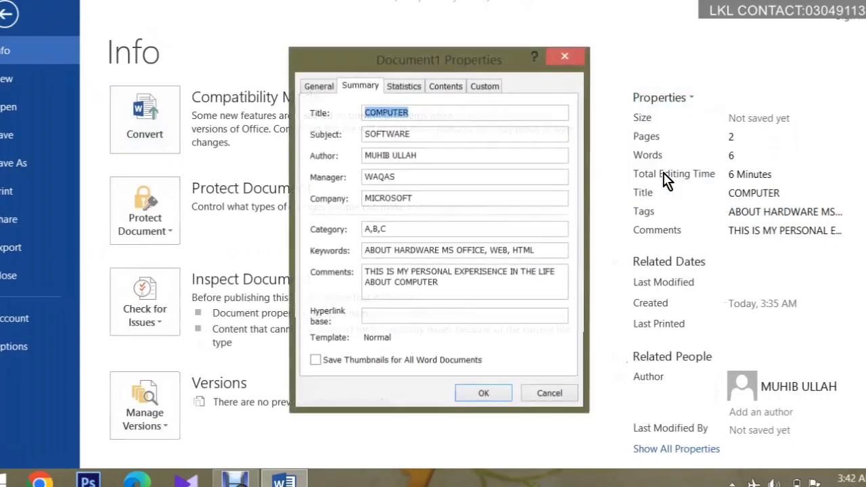
pyautogui.click(415, 88)
pyautogui.click(452, 87)
pyautogui.click(476, 90)
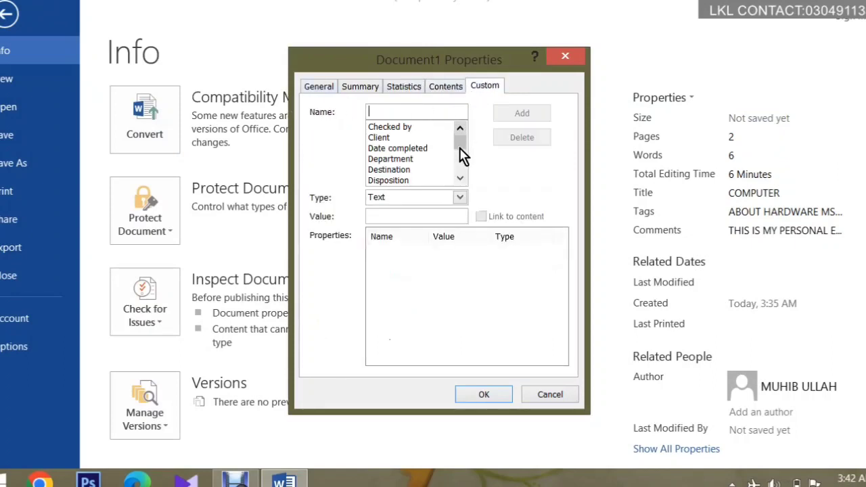
pyautogui.moveTo(459, 146); pyautogui.dragTo(463, 177)
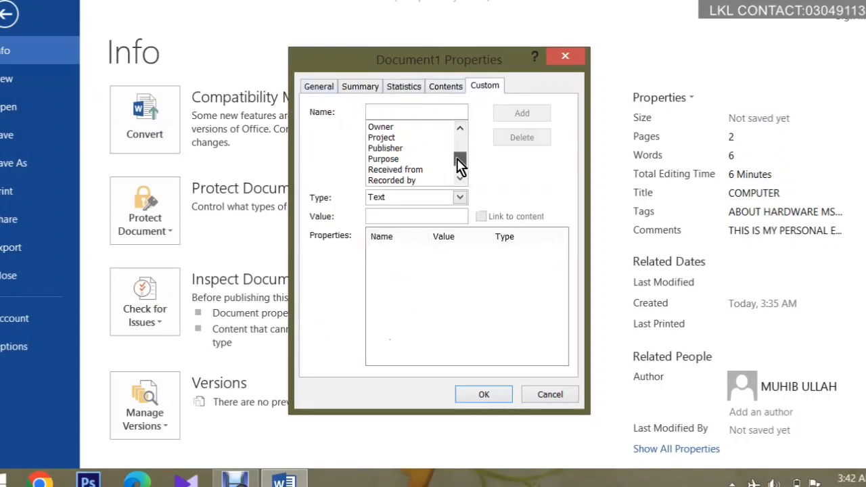
pyautogui.click(324, 88)
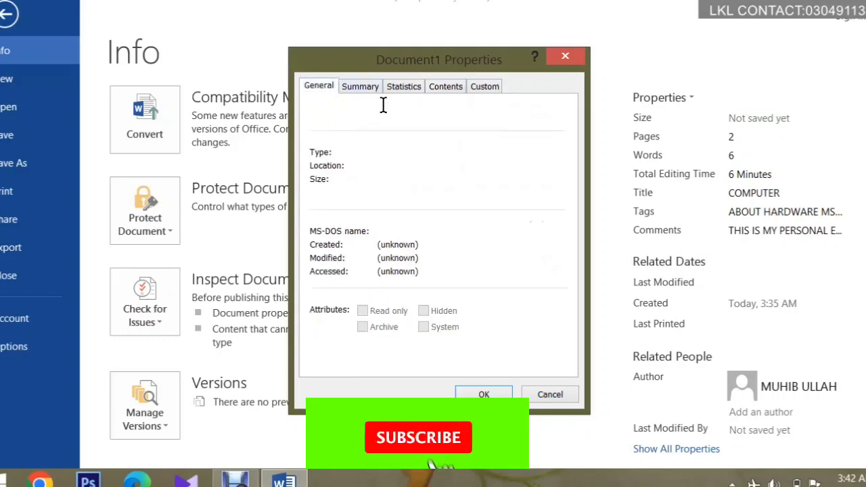
pyautogui.click(550, 394)
pyautogui.click(6, 15)
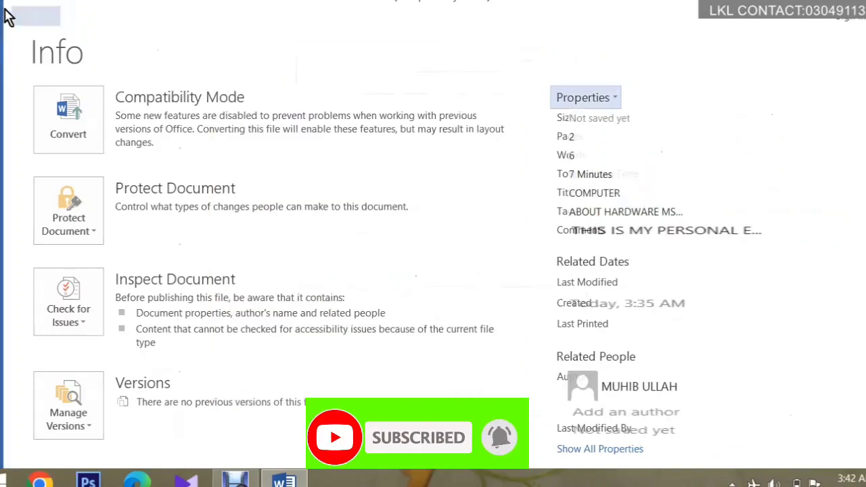
# Step: Insert the MU AutoText entry a second time so the left panel reads MUMU
pyautogui.click(676, 39)
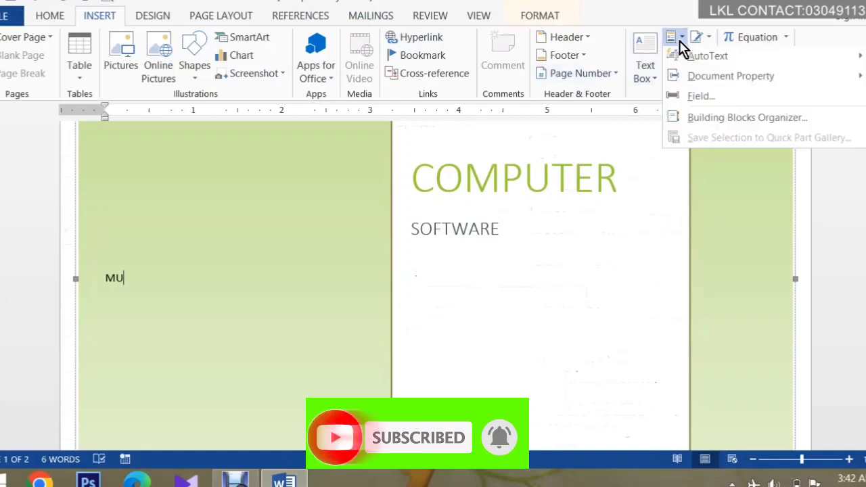
pyautogui.moveTo(691, 65)
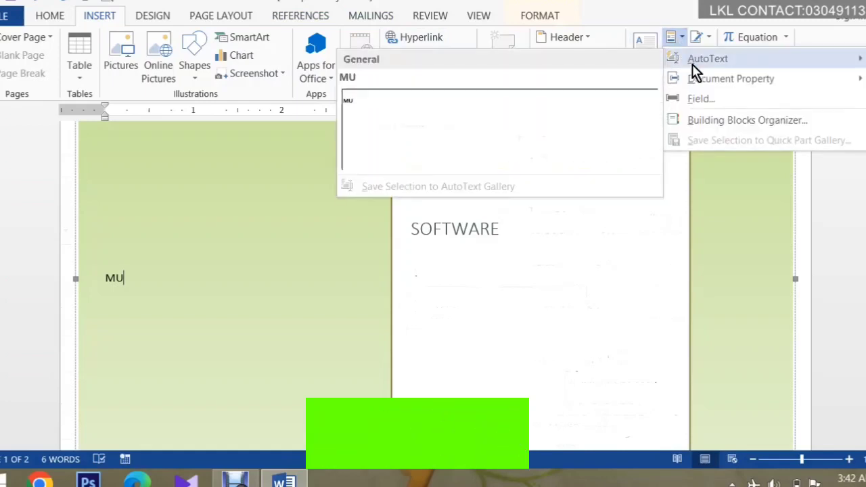
pyautogui.click(495, 158)
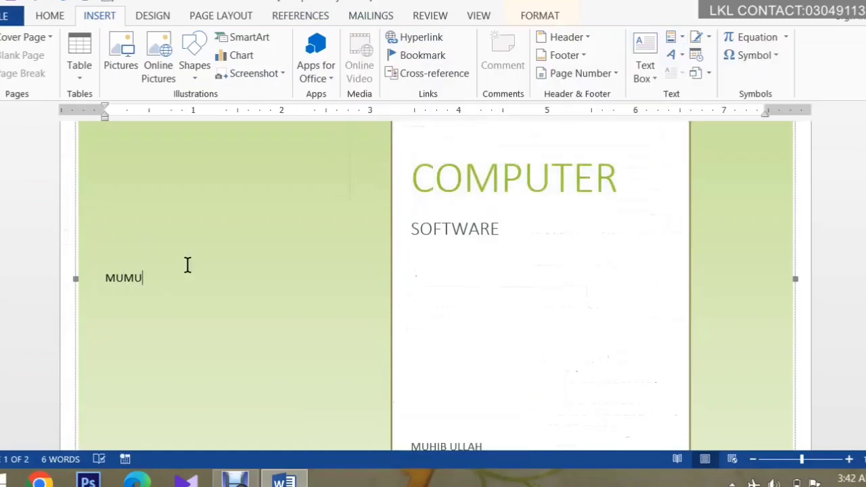
# Step: Bring up the AutoText entries again, then place the insertion point in the COMPUTER title
pyautogui.click(672, 38)
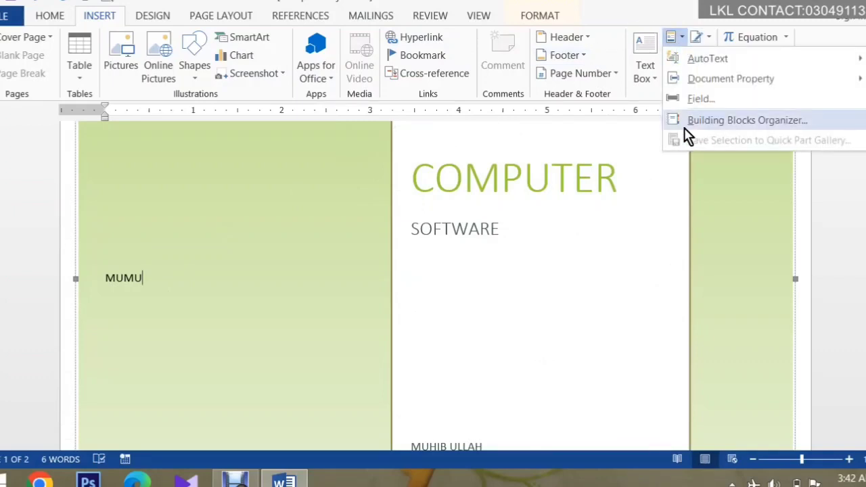
pyautogui.click(489, 222)
pyautogui.click(673, 38)
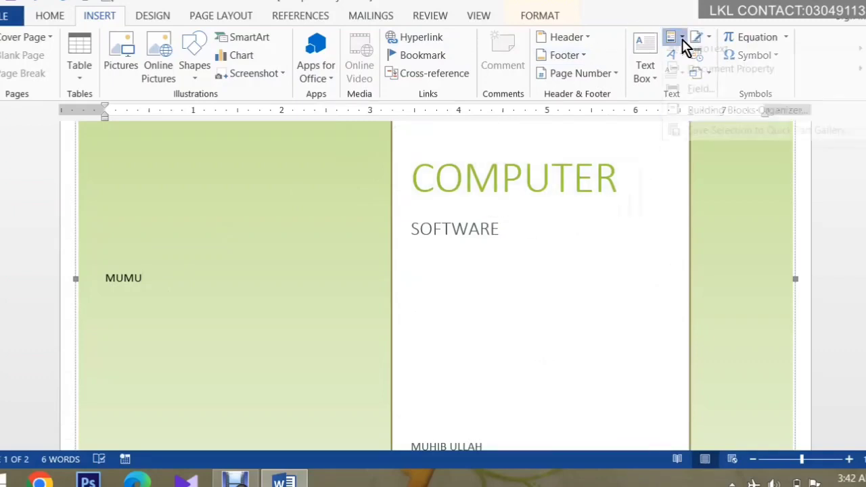
pyautogui.click(458, 178)
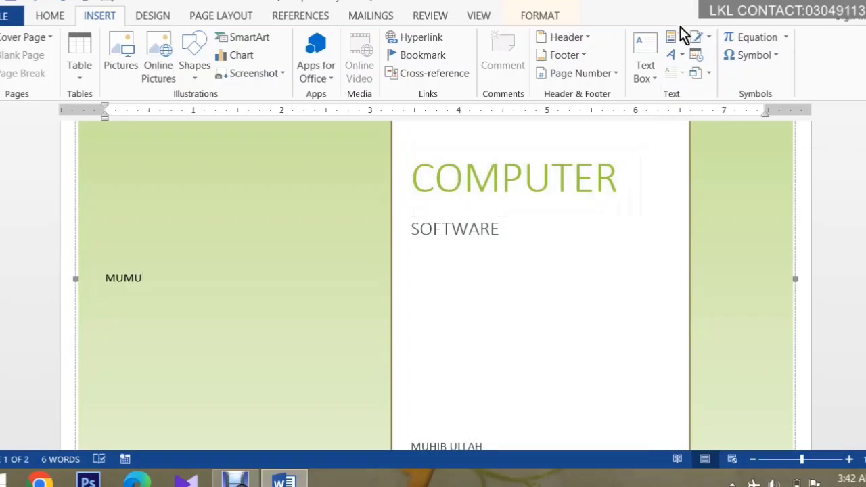
pyautogui.click(679, 31)
pyautogui.moveTo(677, 61)
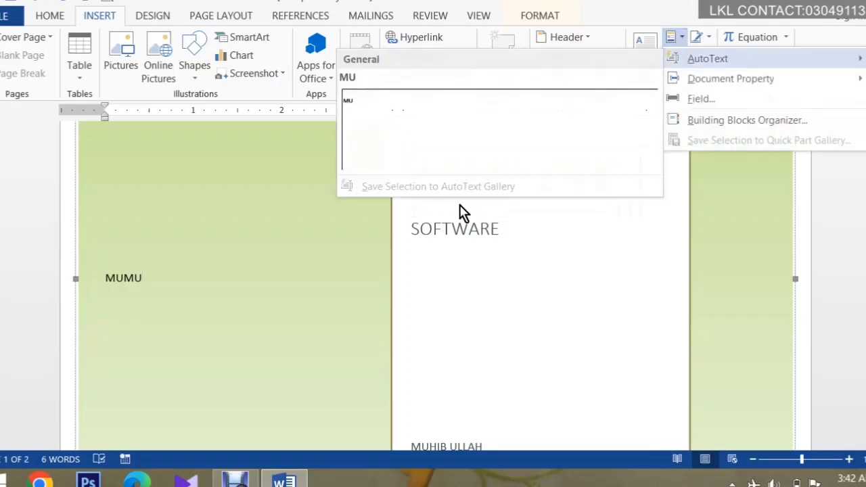
pyautogui.click(519, 203)
# Step: Select the COMPUTER title and save it to the AutoText gallery as COMPUTER
pyautogui.moveTo(640, 162); pyautogui.dragTo(402, 170)
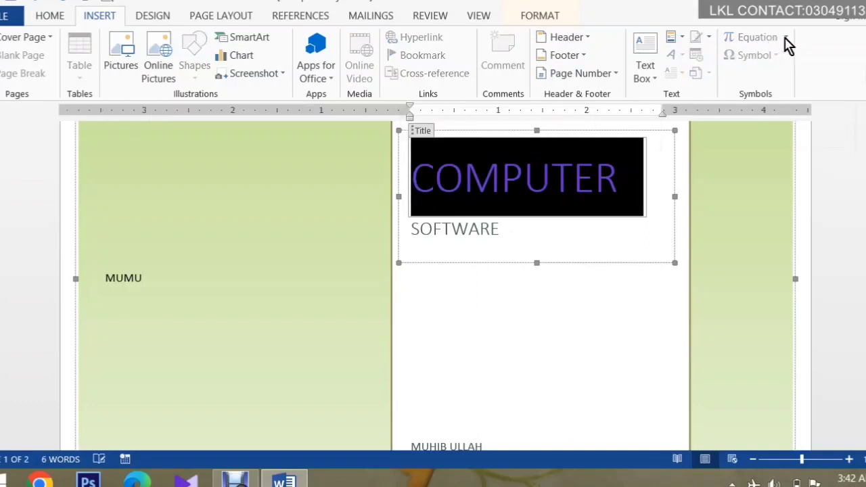
pyautogui.click(673, 40)
pyautogui.click(689, 141)
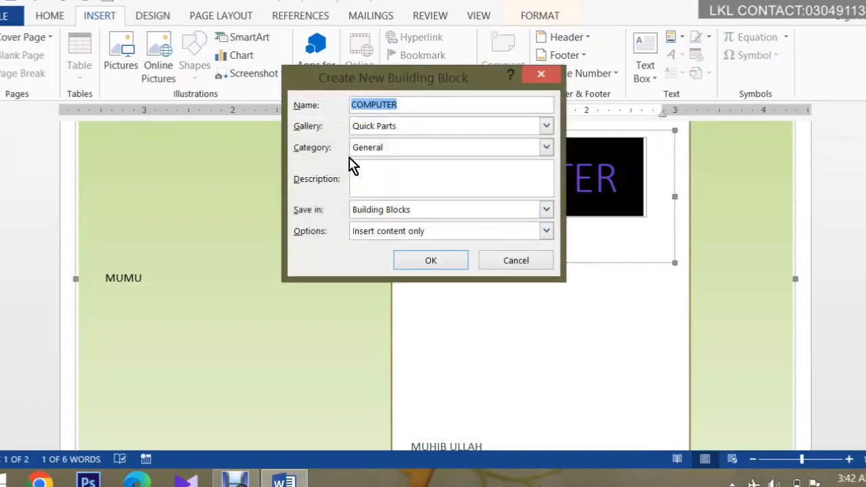
pyautogui.click(383, 127)
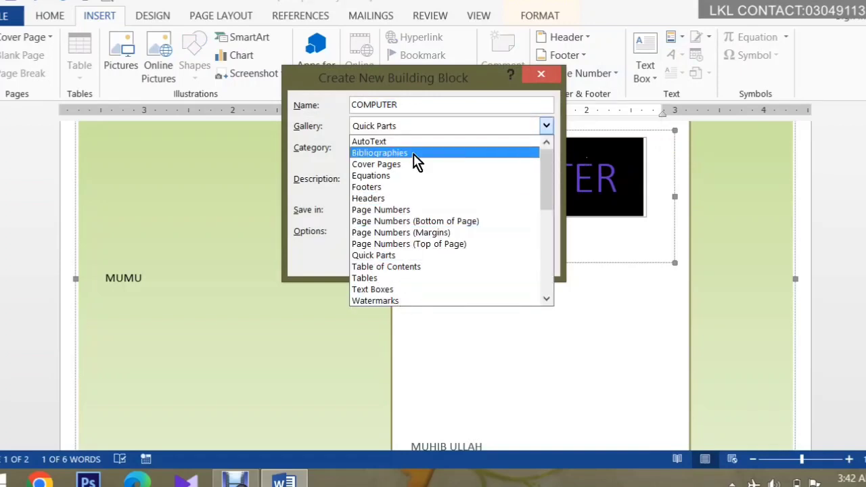
pyautogui.click(380, 140)
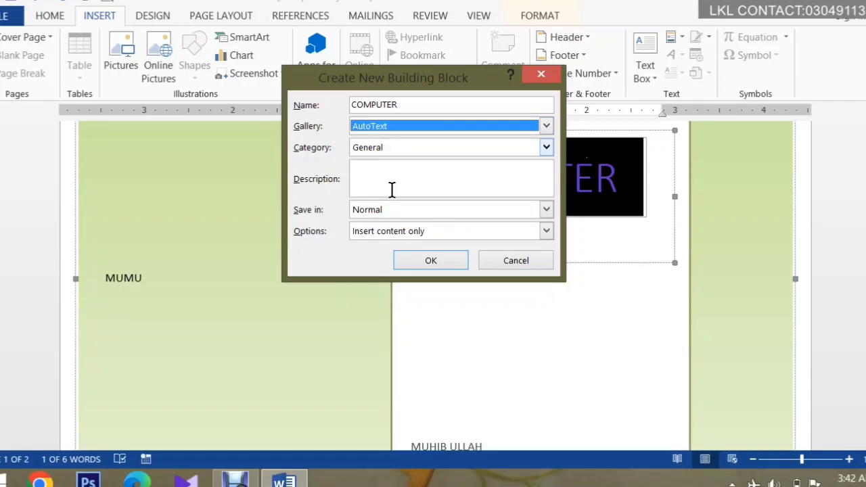
pyautogui.click(433, 259)
# Step: Deselect the title and save a new AutoText entry named EXCEL
pyautogui.click(353, 234)
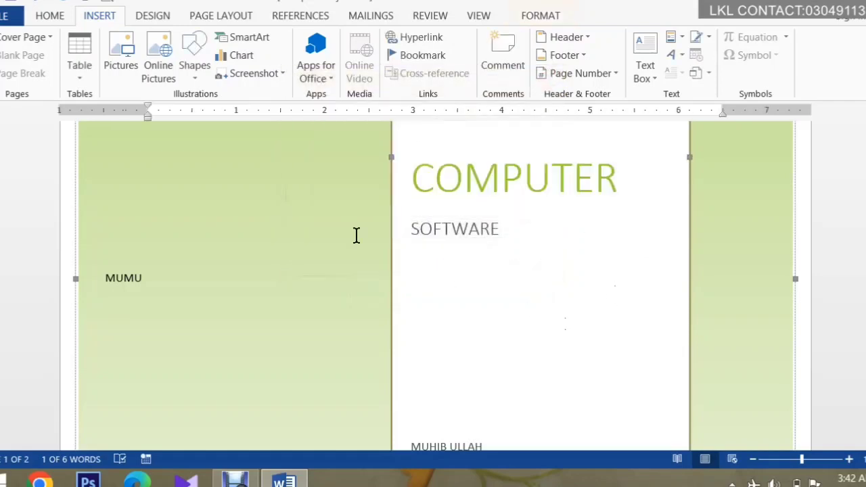
pyautogui.click(671, 39)
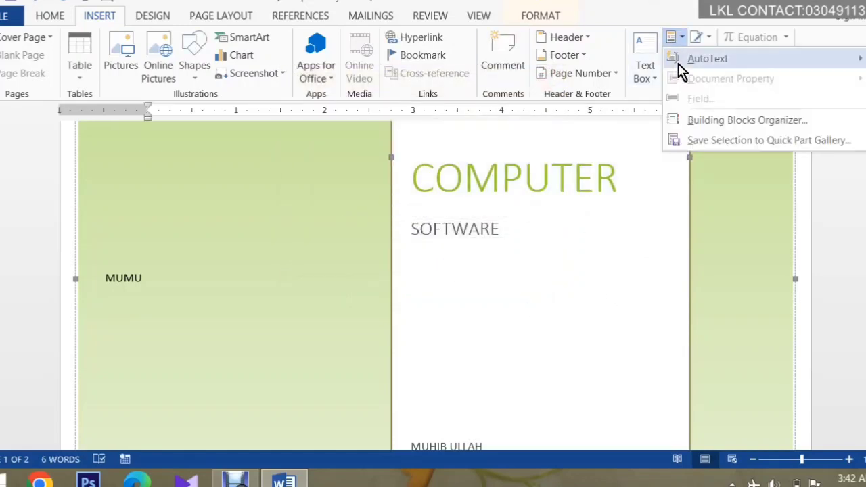
pyautogui.moveTo(678, 61)
pyautogui.click(599, 65)
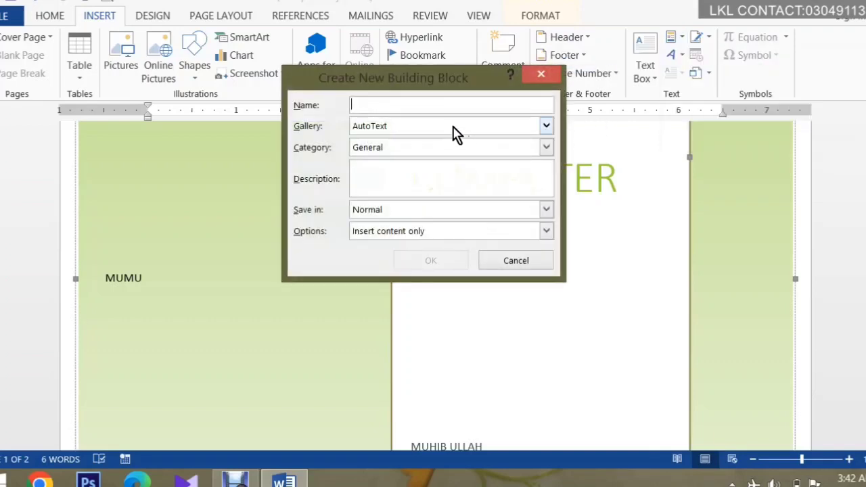
pyautogui.write('EXCEL')
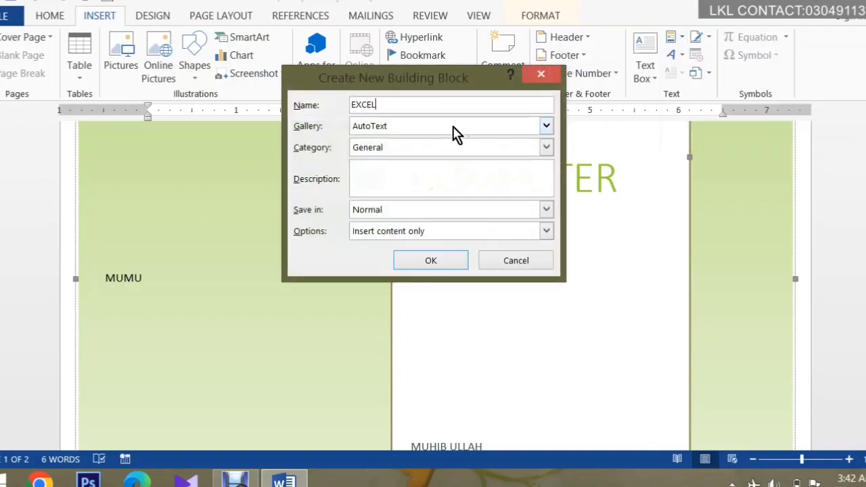
pyautogui.click(431, 261)
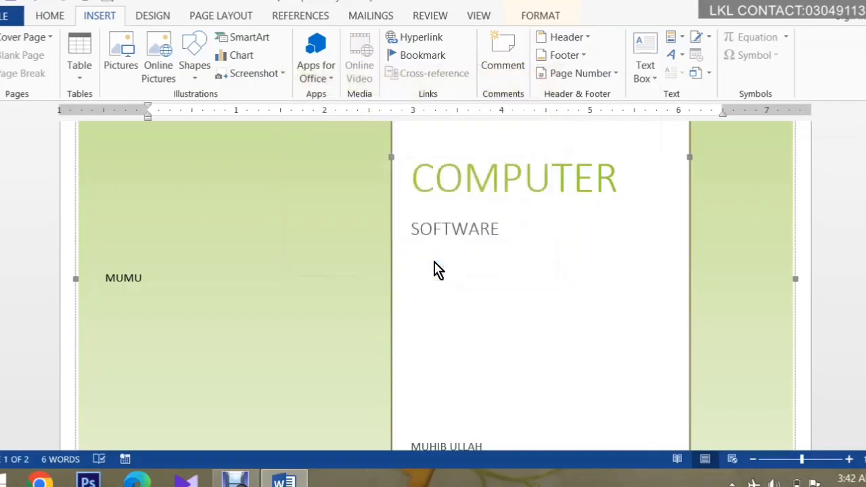
# Step: Start another new AutoText entry, then cancel it without saving
pyautogui.click(679, 43)
pyautogui.moveTo(686, 60)
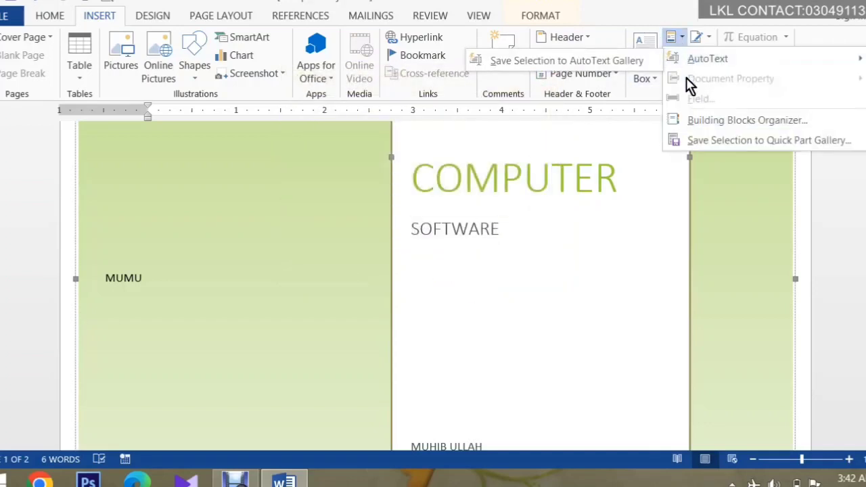
pyautogui.click(666, 143)
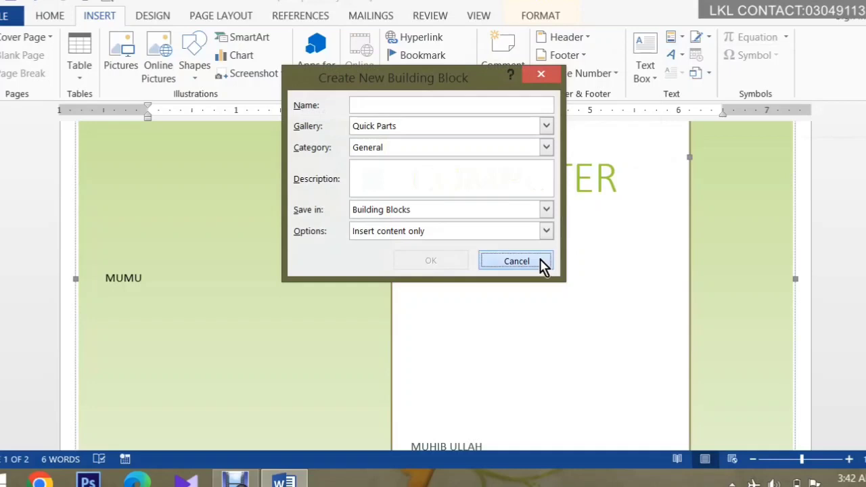
pyautogui.click(517, 261)
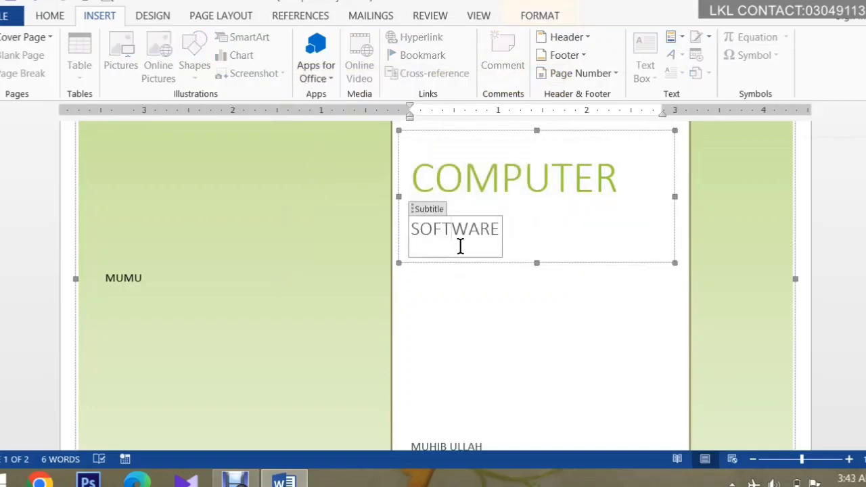
# Step: Select the SOFTWARE subtitle and save it as a Quick Part named WORD
pyautogui.moveTo(502, 232); pyautogui.dragTo(410, 243)
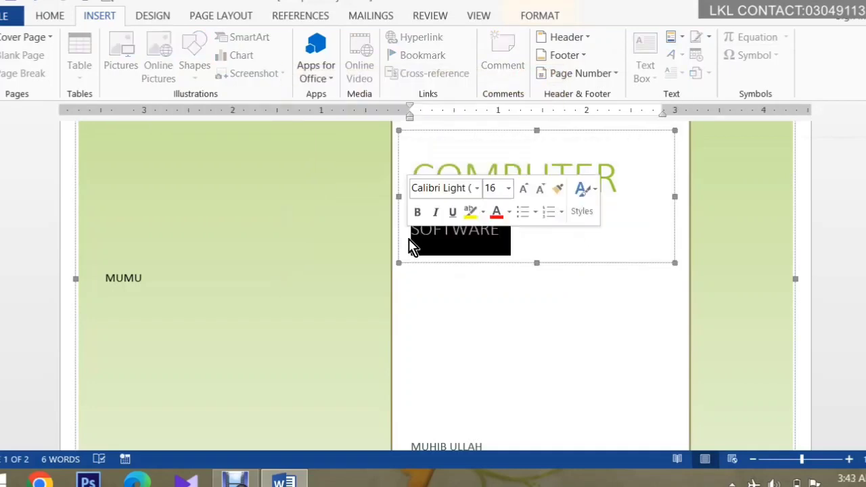
pyautogui.click(674, 39)
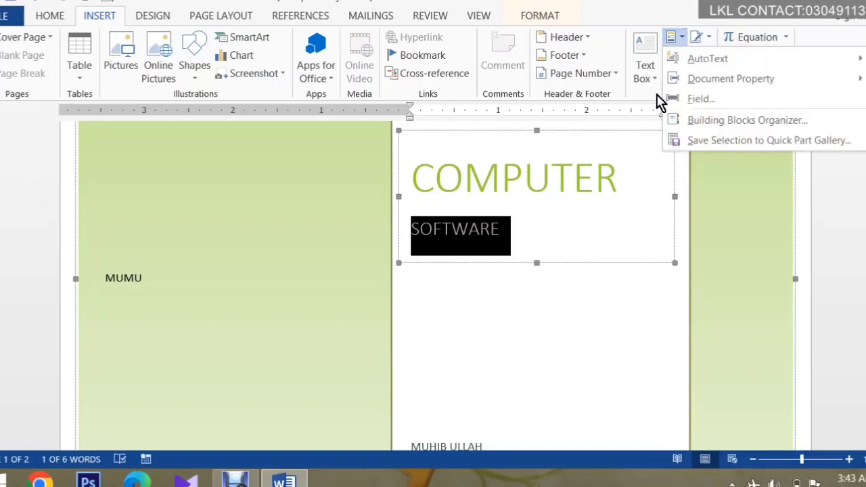
pyautogui.click(706, 141)
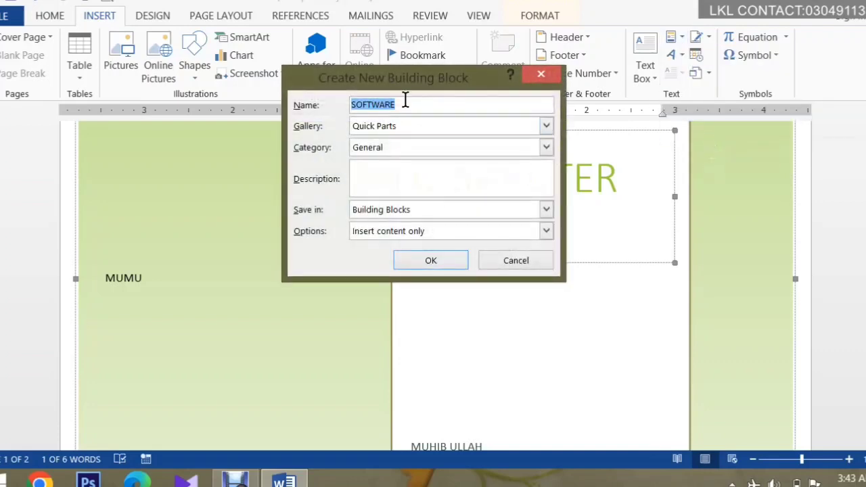
pyautogui.press('BackSpace')
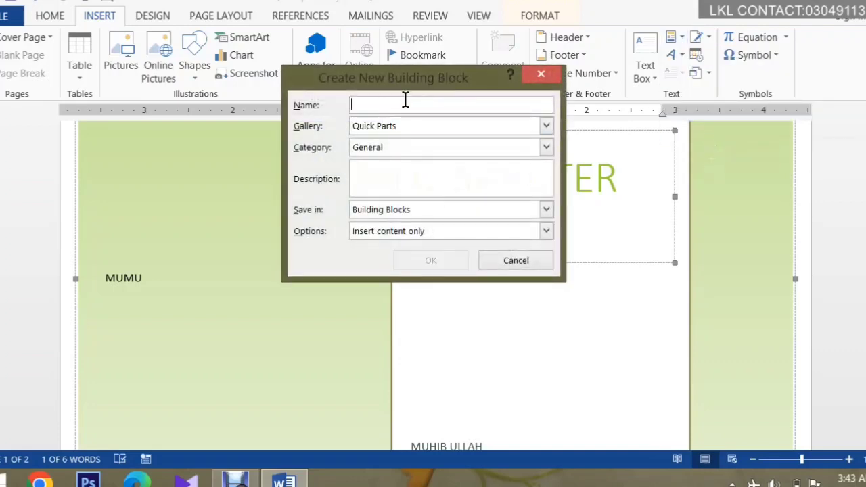
pyautogui.write('WP')
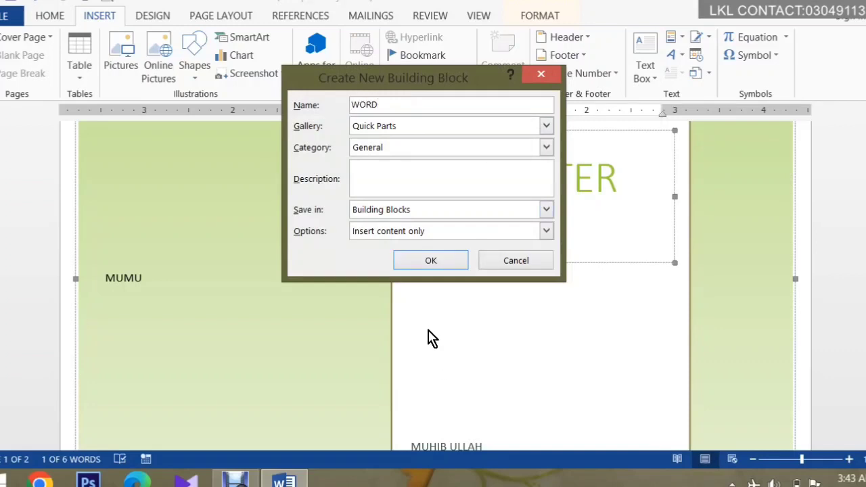
pyautogui.click(430, 263)
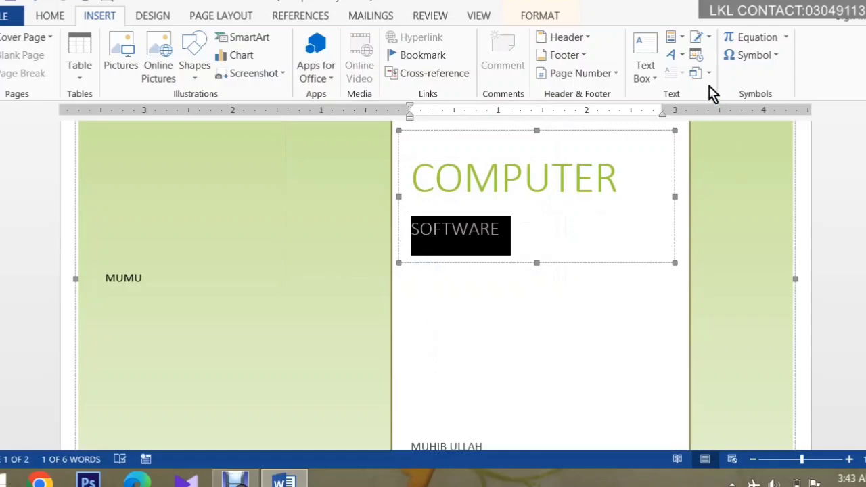
# Step: Add a new line after MUMU and insert the saved WORD Quick Part (SOFTWARE) there
pyautogui.click(679, 33)
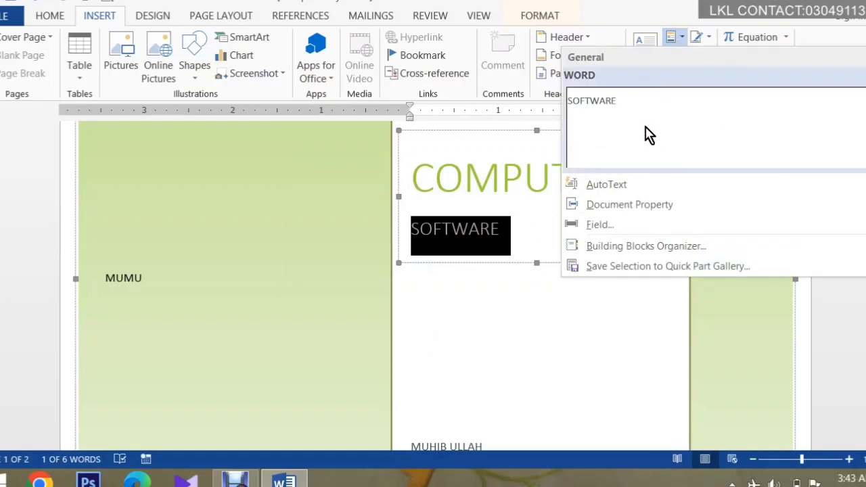
pyautogui.click(266, 236)
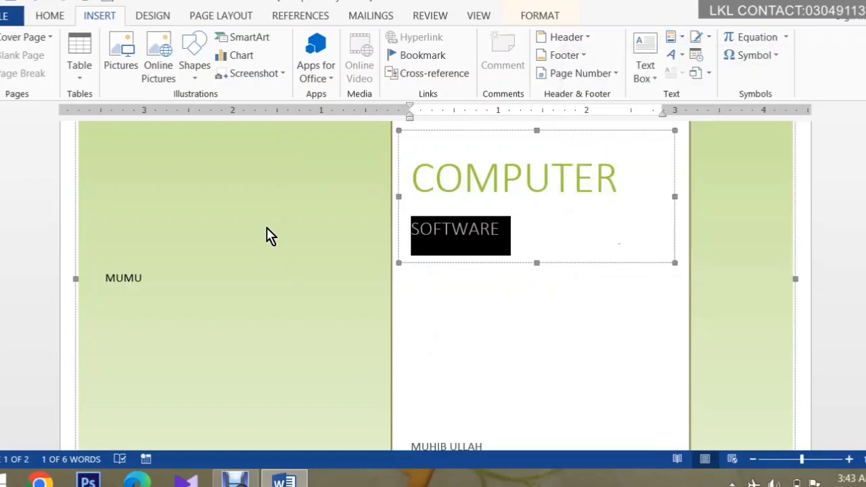
pyautogui.click(226, 253)
pyautogui.press('Return')
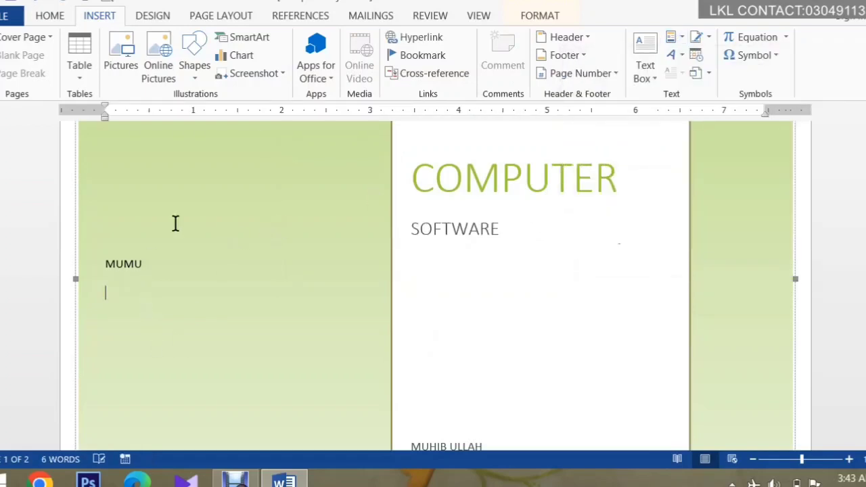
pyautogui.click(678, 29)
pyautogui.click(630, 125)
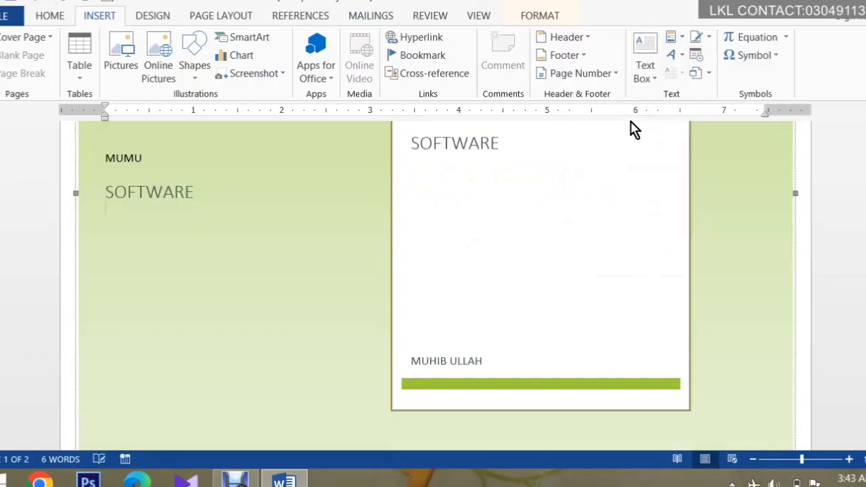
pyautogui.click(678, 36)
pyautogui.click(667, 129)
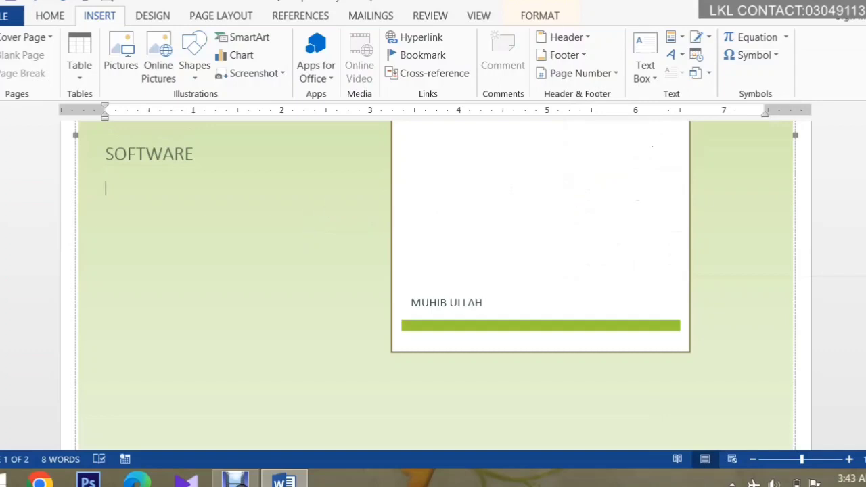
# Step: Pick a WordArt style and enter the text EXCEL COMPUTER CENTRE
pyautogui.click(677, 57)
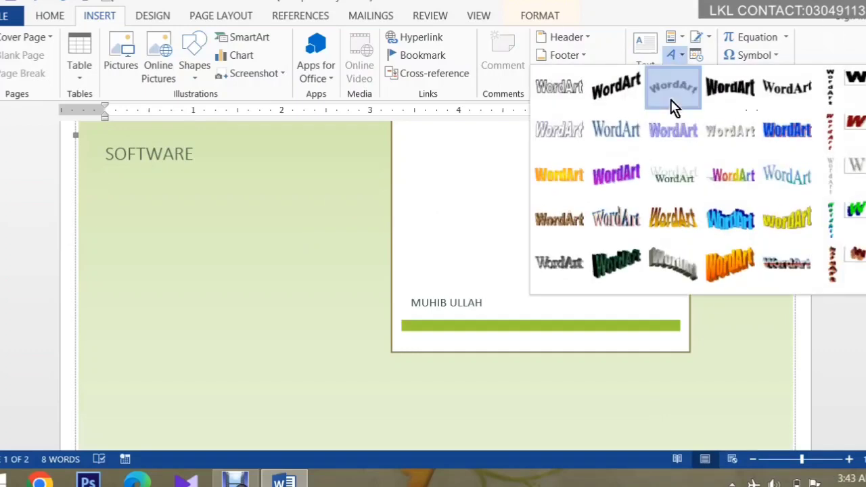
pyautogui.click(673, 87)
pyautogui.write('E')
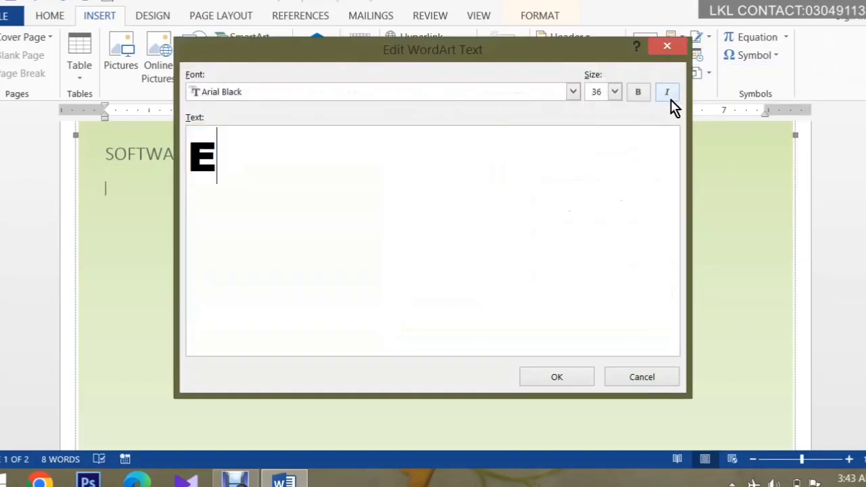
pyautogui.write('XCEL ')
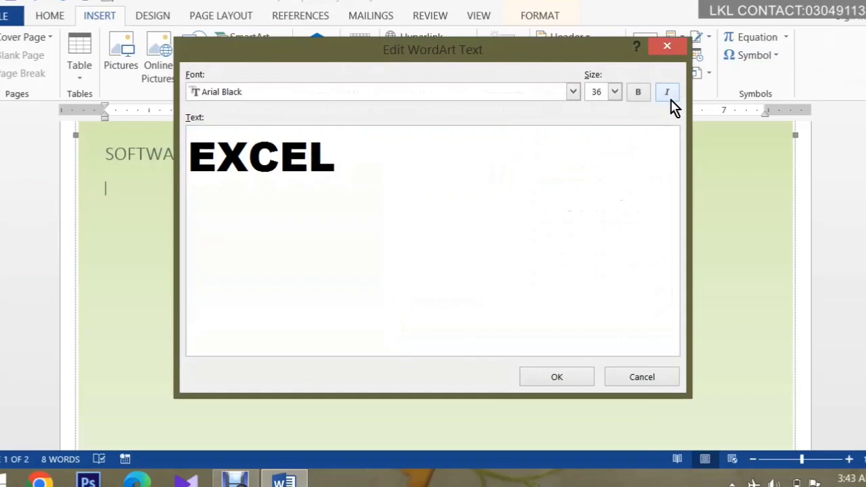
pyautogui.write(' CP')
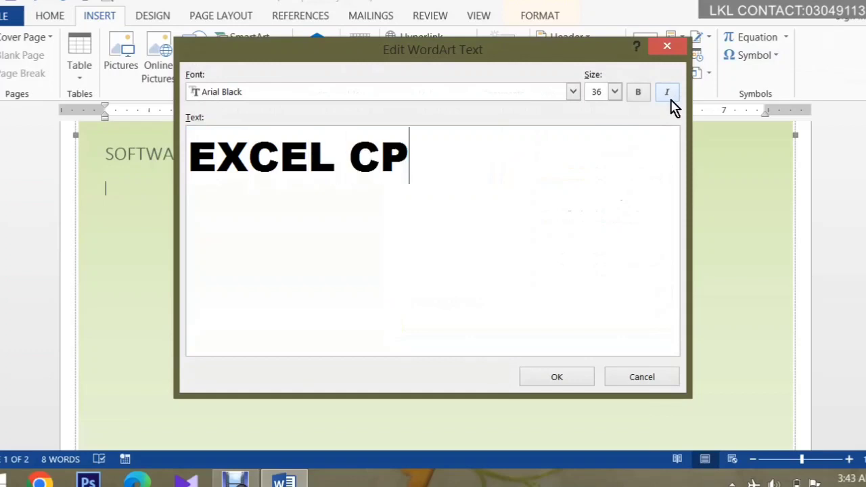
pyautogui.press('BackSpace')
pyautogui.write('OMPU')
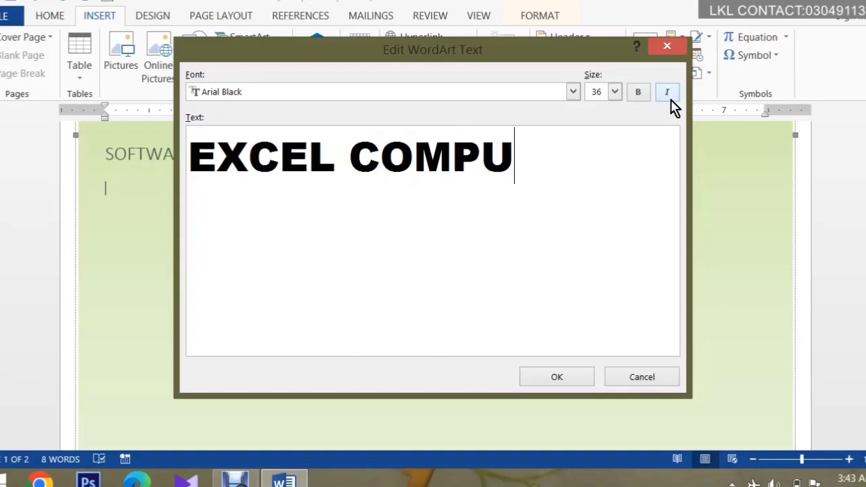
pyautogui.write('TER CET')
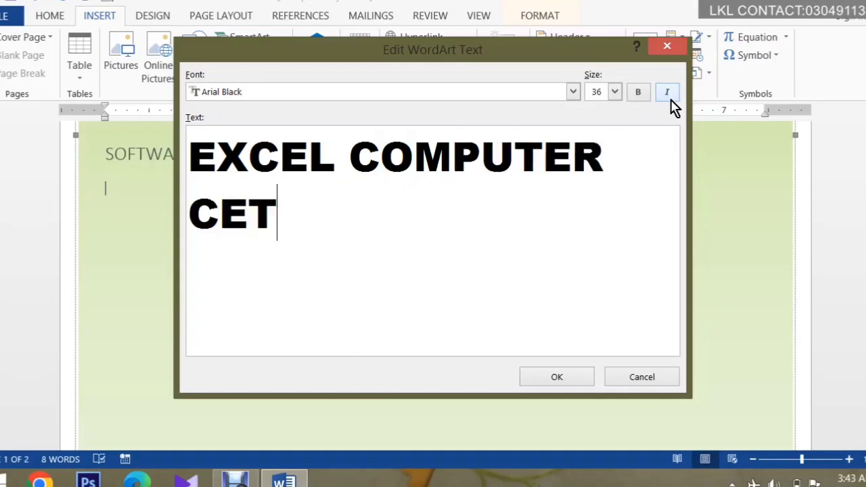
pyautogui.press('BackSpace')
pyautogui.write('NTRE')
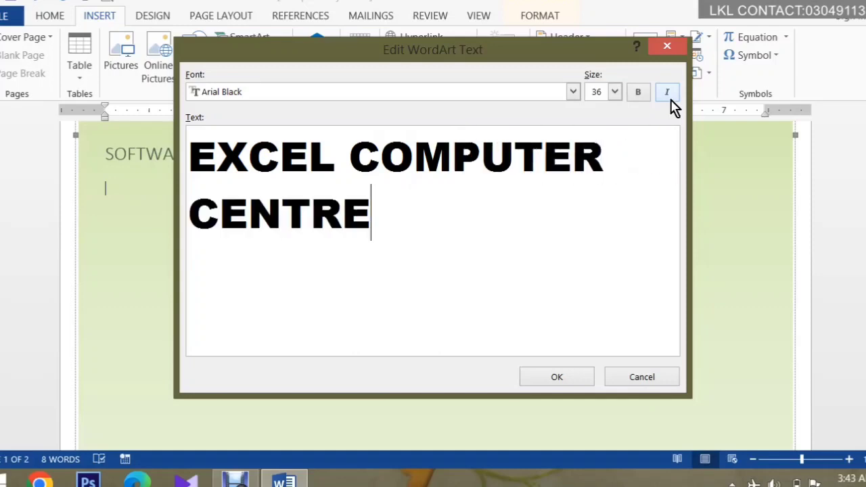
# Step: Set the WordArt to Angsana New size 36, bold and italic, and insert it
pyautogui.click(573, 94)
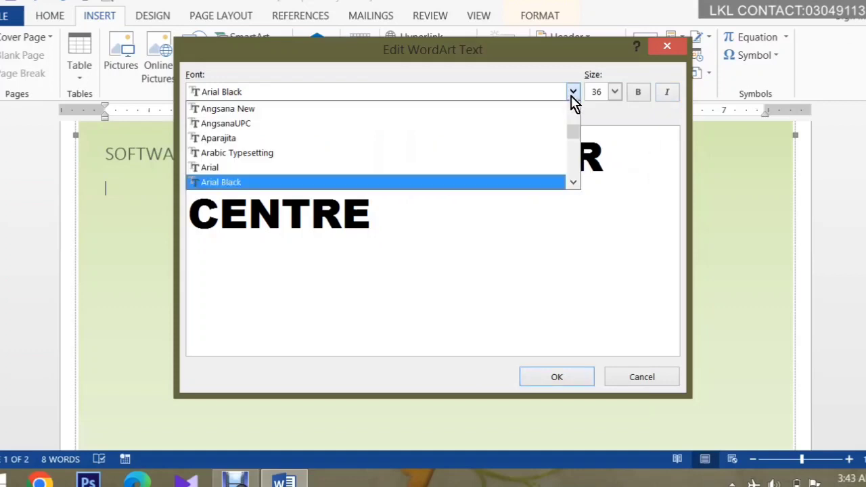
pyautogui.click(421, 109)
pyautogui.click(615, 93)
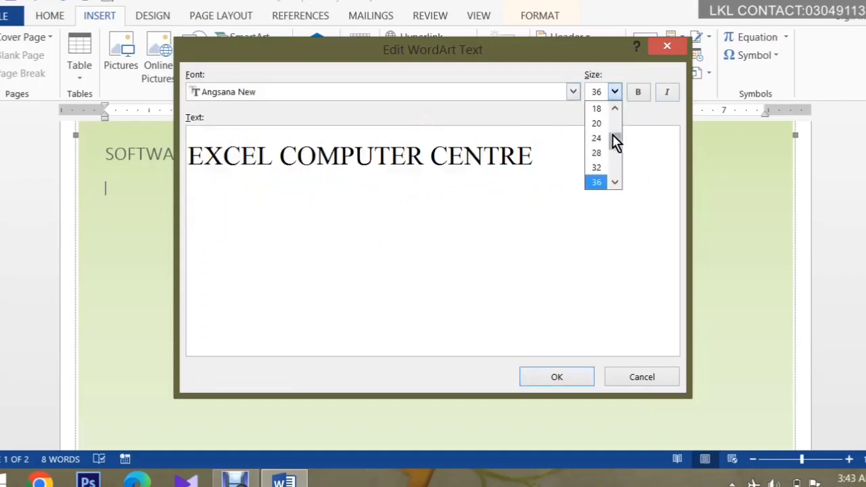
pyautogui.click(599, 183)
pyautogui.click(642, 94)
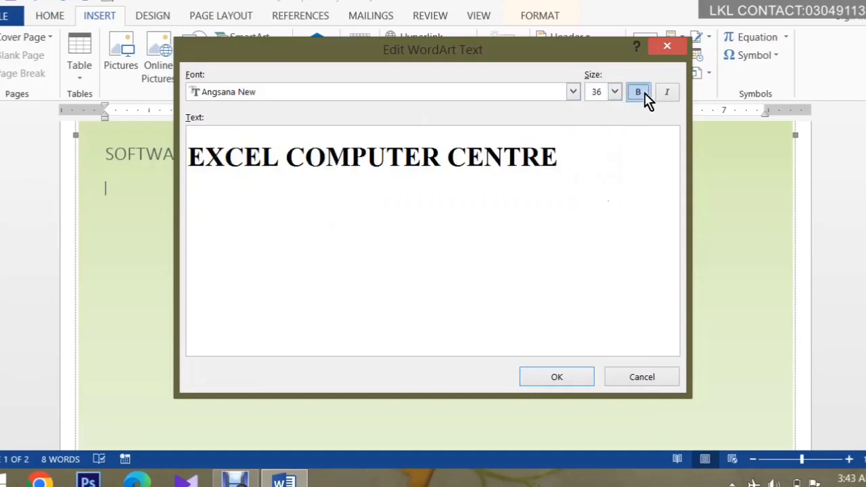
pyautogui.click(664, 96)
pyautogui.click(574, 383)
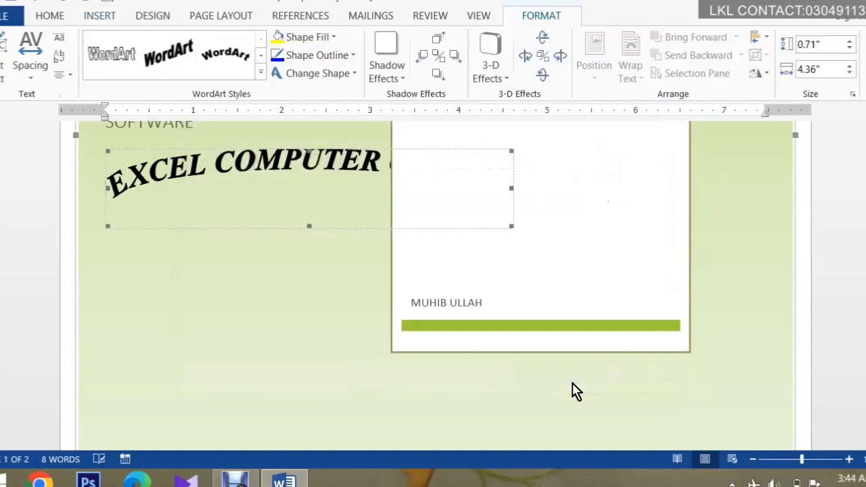
# Step: Delete the existing WordArt and start a new blank document
pyautogui.click(514, 230)
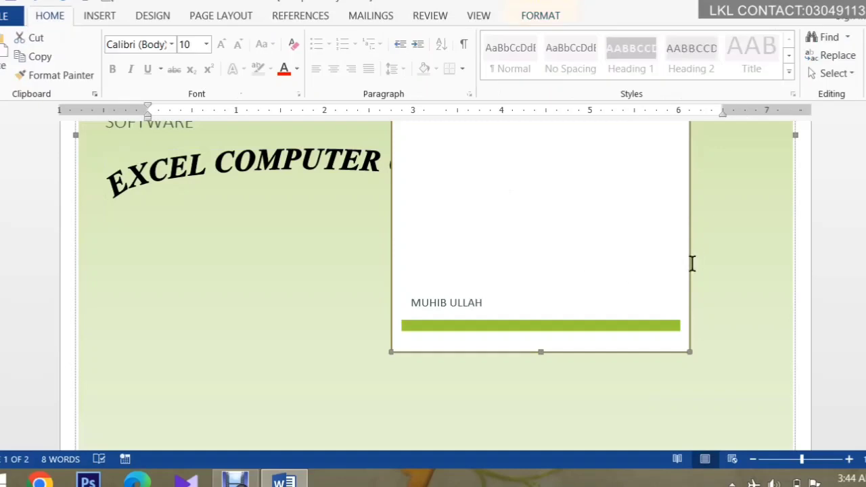
pyautogui.hotkey('ctrl', 'a')
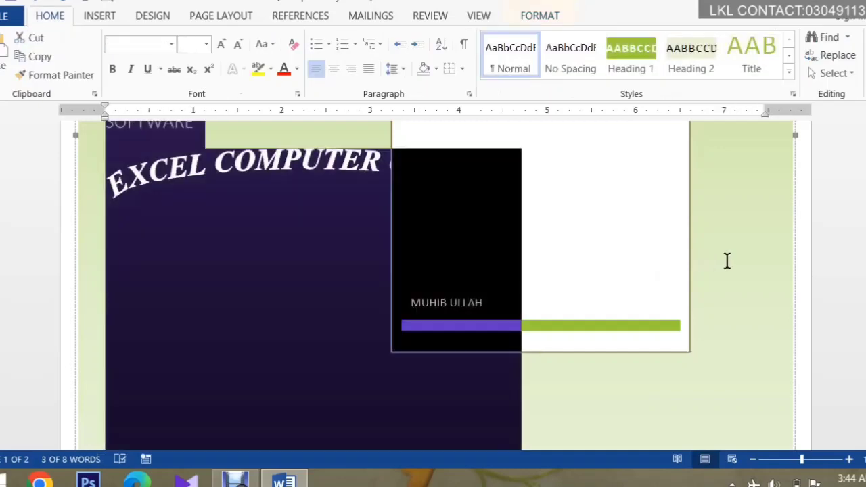
pyautogui.press('Delete')
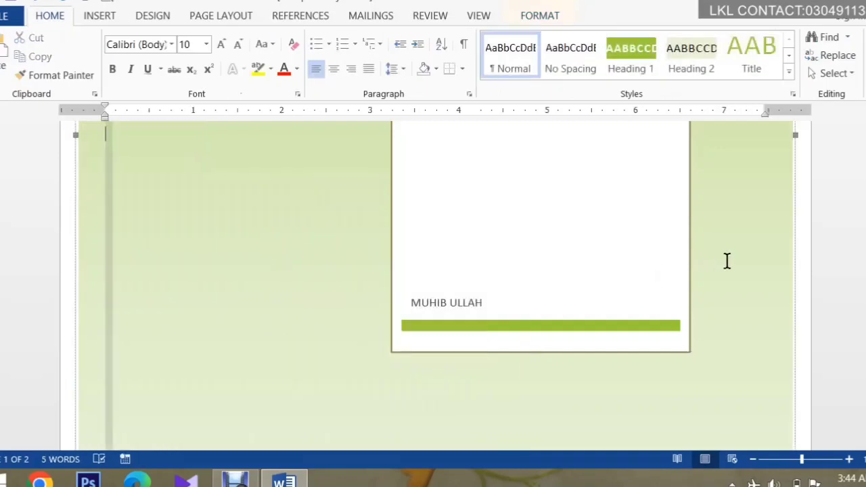
pyautogui.press('Delete')
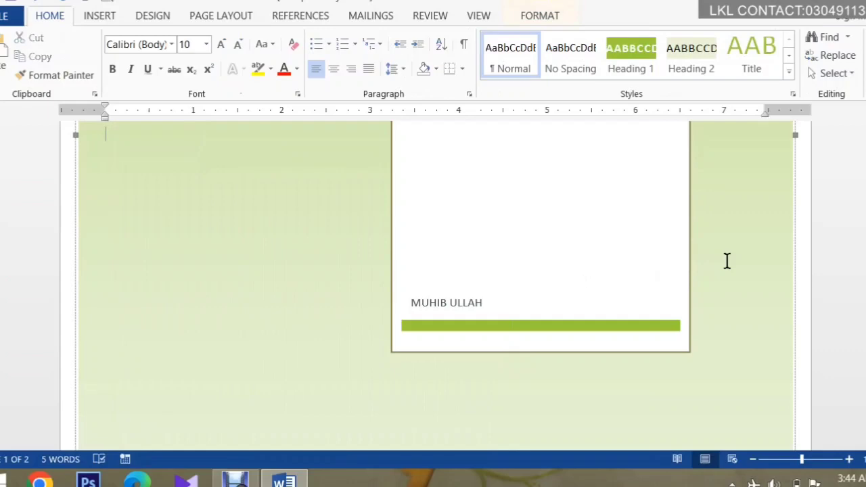
pyautogui.click(9, 18)
pyautogui.click(24, 82)
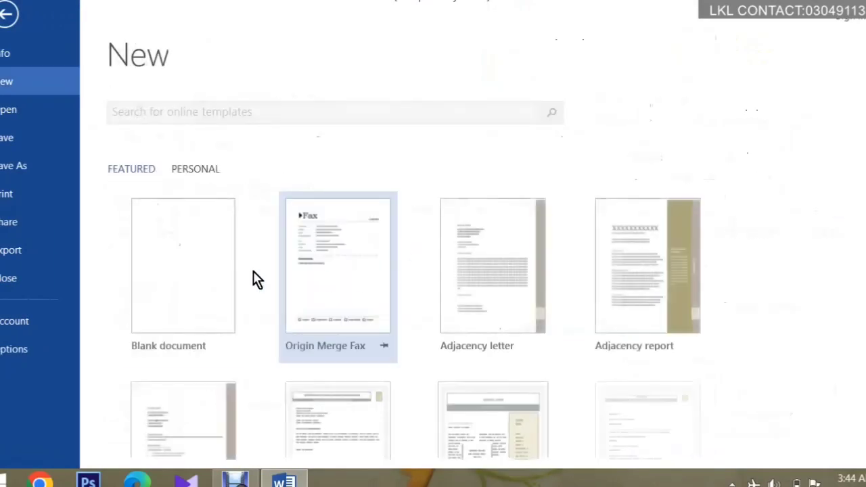
pyautogui.press('Escape')
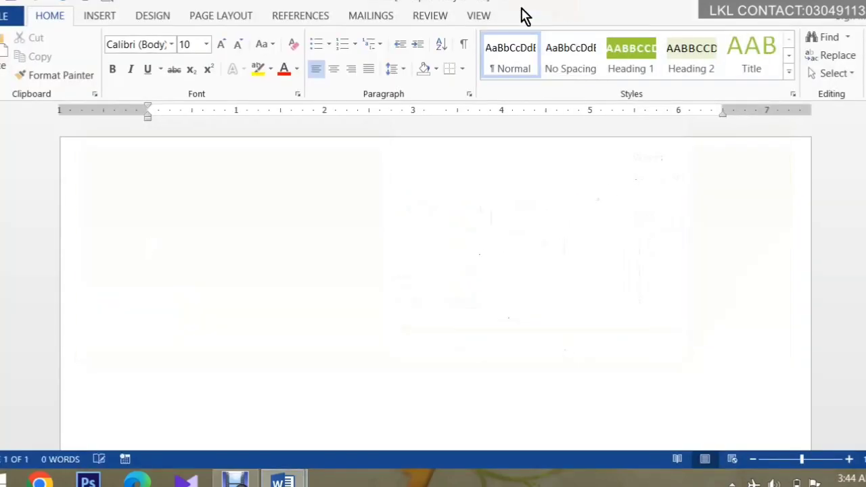
# Step: Insert a new WordArt reading EXCEL COMPUTER CENTRE
pyautogui.click(101, 17)
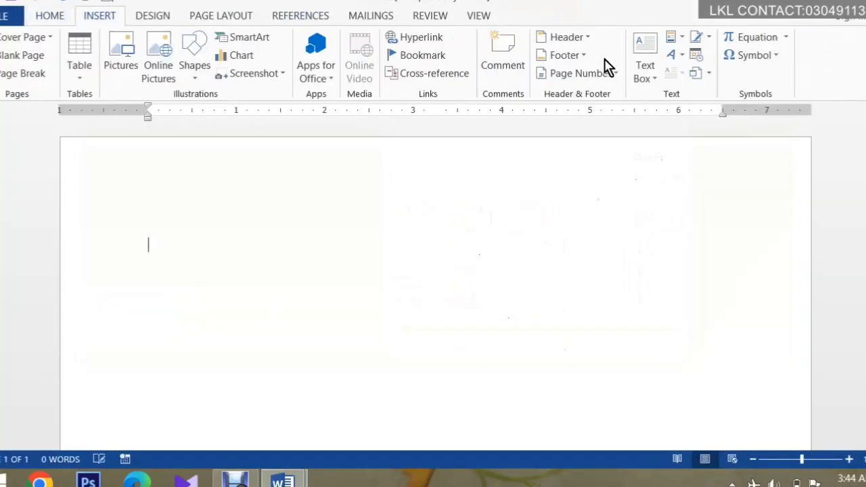
pyautogui.click(681, 59)
pyautogui.click(680, 98)
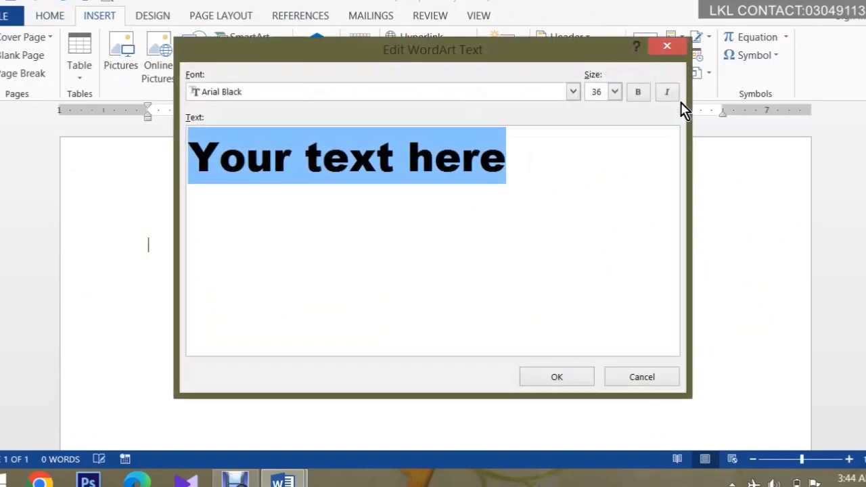
pyautogui.write('EXCE')
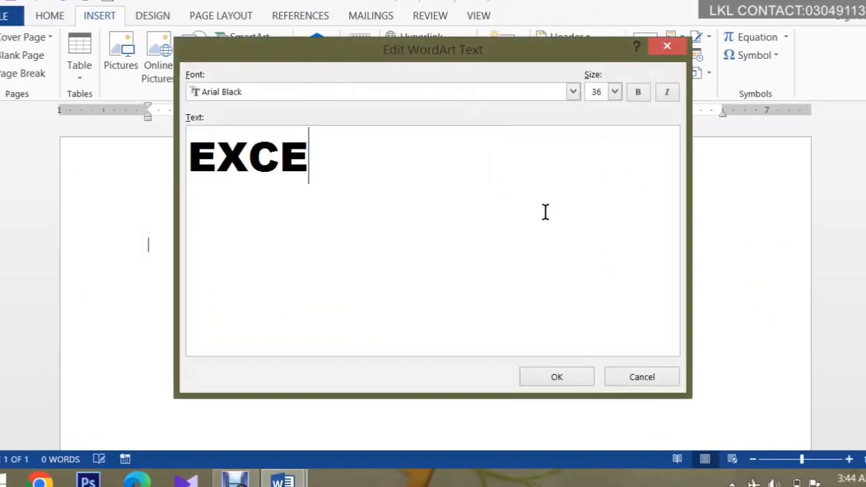
pyautogui.write('L COMP')
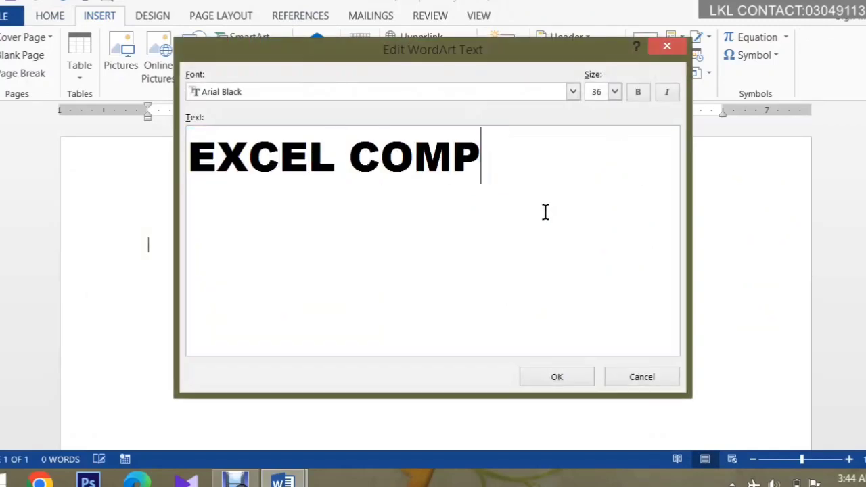
pyautogui.write('UTER CEN')
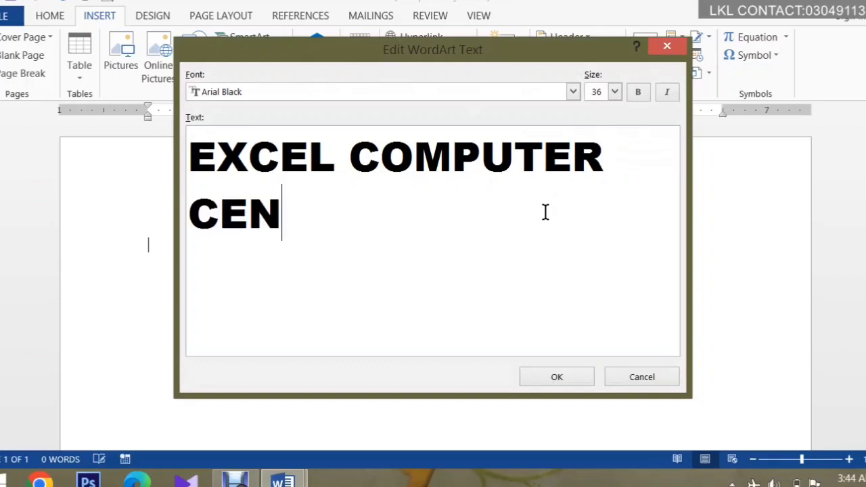
pyautogui.write('TRE')
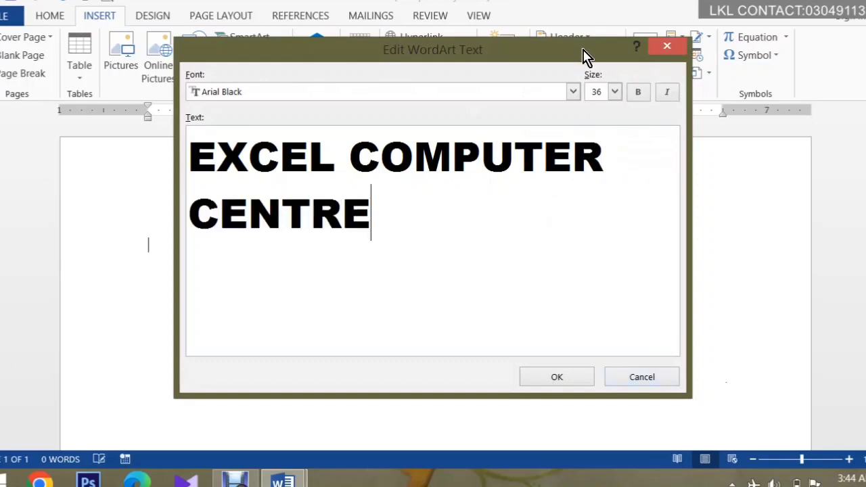
# Step: Format the WordArt as Angsana New size 54, bold and italic, and insert it
pyautogui.click(574, 92)
pyautogui.click(559, 109)
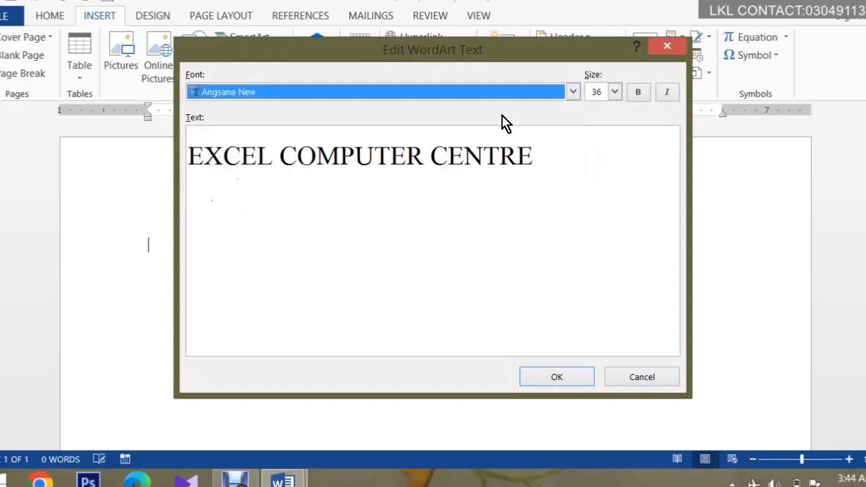
pyautogui.click(614, 91)
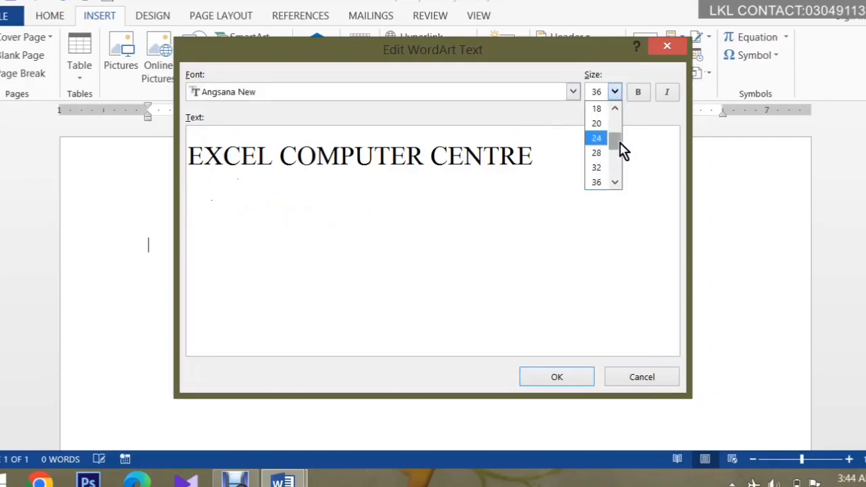
pyautogui.moveTo(615, 142); pyautogui.dragTo(627, 165)
pyautogui.click(600, 167)
pyautogui.click(641, 95)
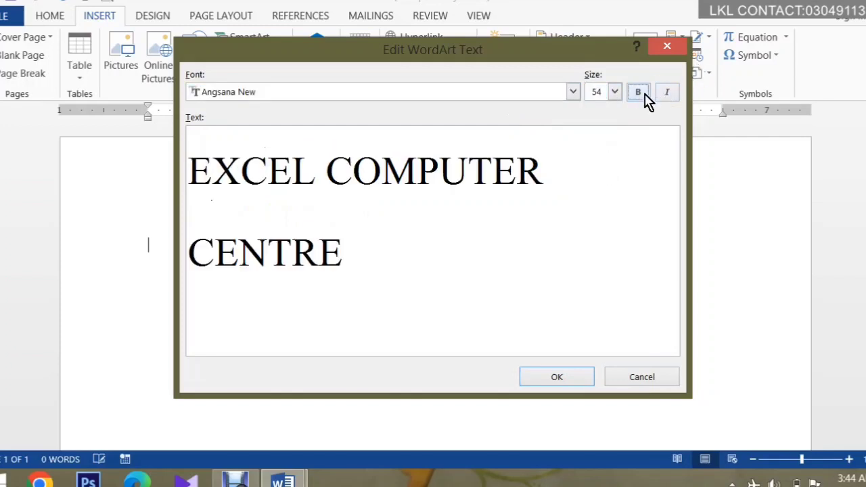
pyautogui.click(666, 95)
pyautogui.click(556, 380)
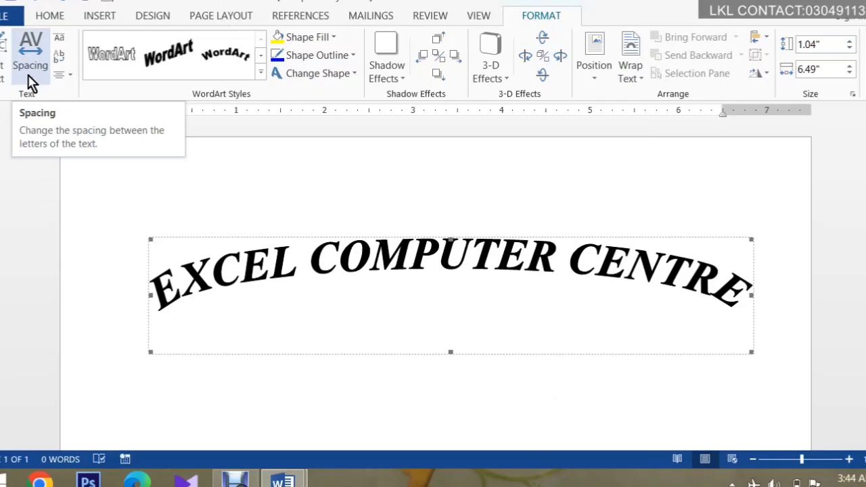
# Step: Reopen the WordArt text editor and close it without changes
pyautogui.click(4, 40)
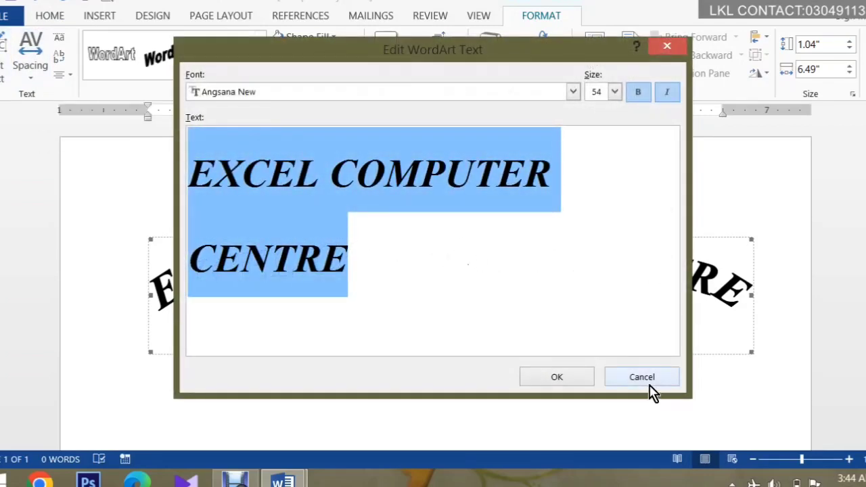
pyautogui.click(648, 384)
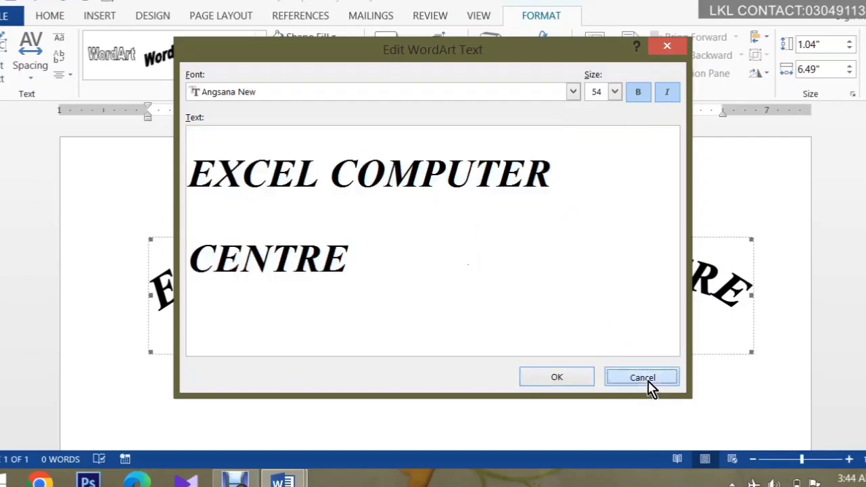
pyautogui.click(27, 71)
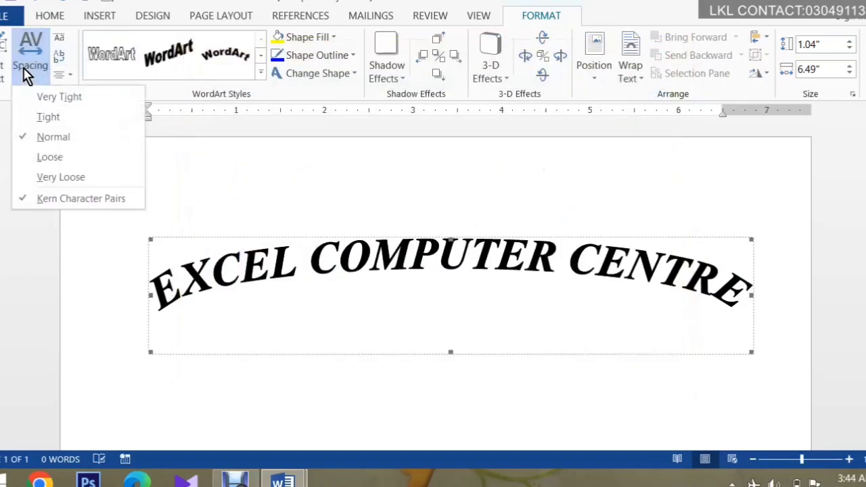
# Step: Try tight, very tight, loose and very loose letter spacing on the WordArt
pyautogui.click(123, 117)
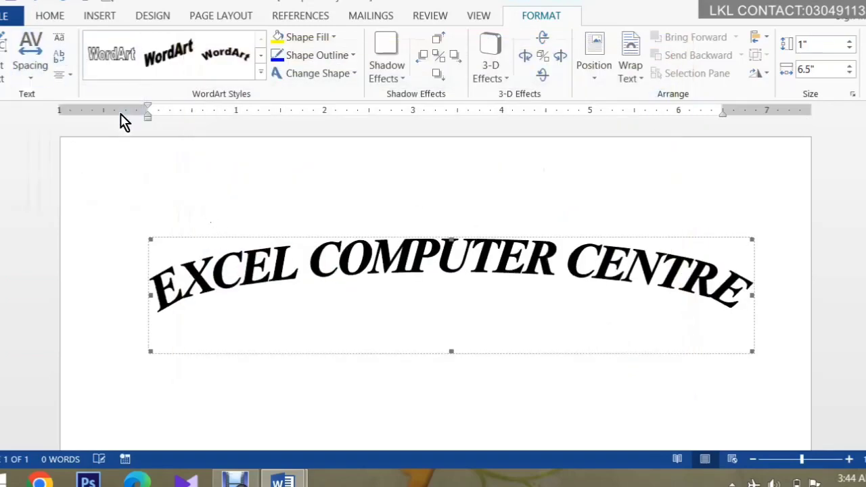
pyautogui.click(43, 51)
pyautogui.click(57, 90)
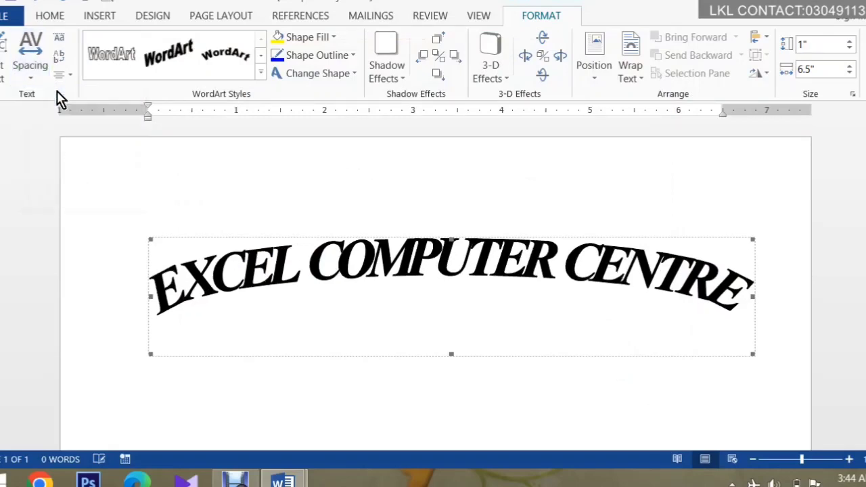
pyautogui.click(30, 54)
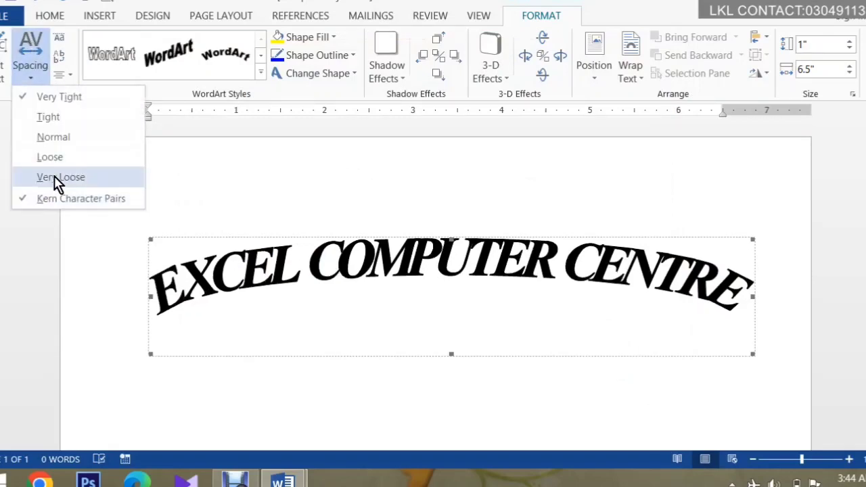
pyautogui.click(58, 177)
pyautogui.click(30, 68)
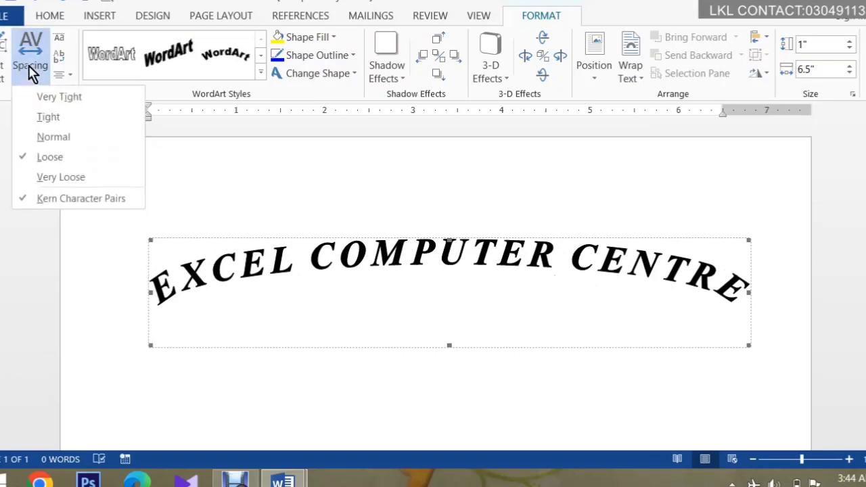
pyautogui.click(61, 177)
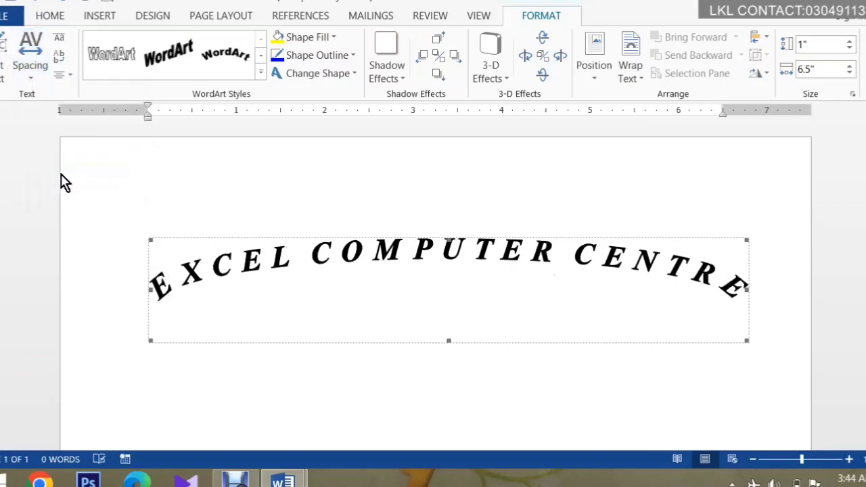
# Step: Apply the orange slanted 3D WordArt style
pyautogui.click(116, 71)
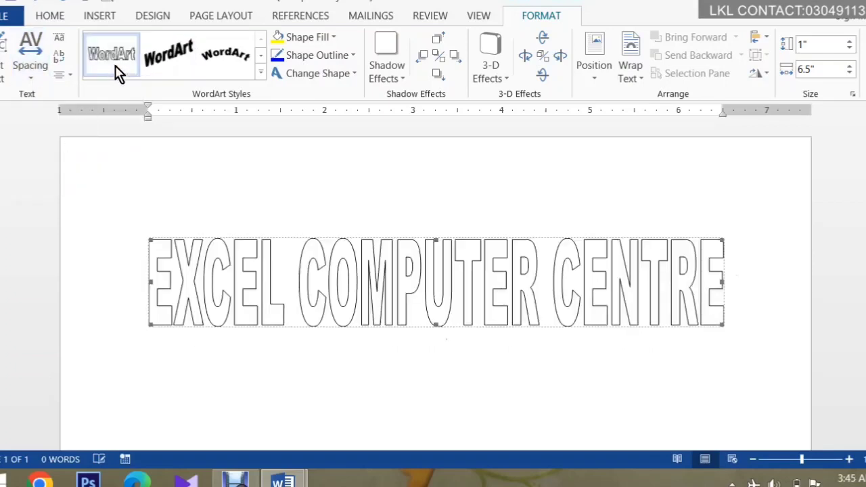
pyautogui.click(261, 72)
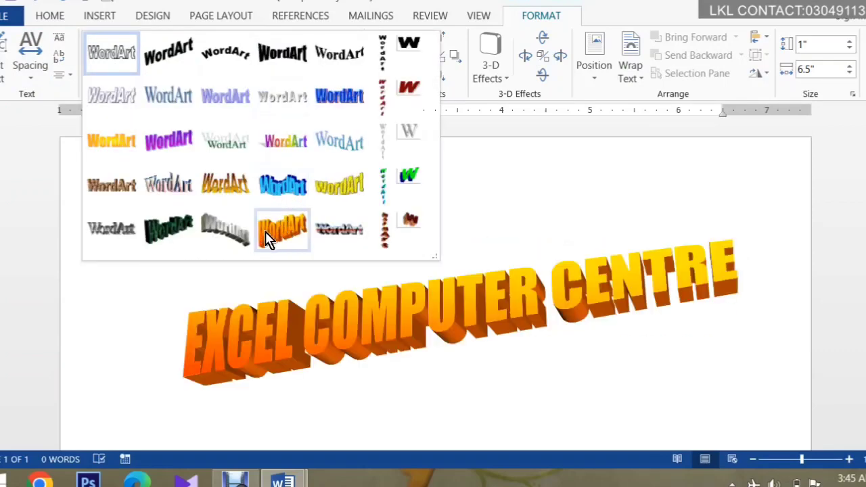
pyautogui.click(284, 228)
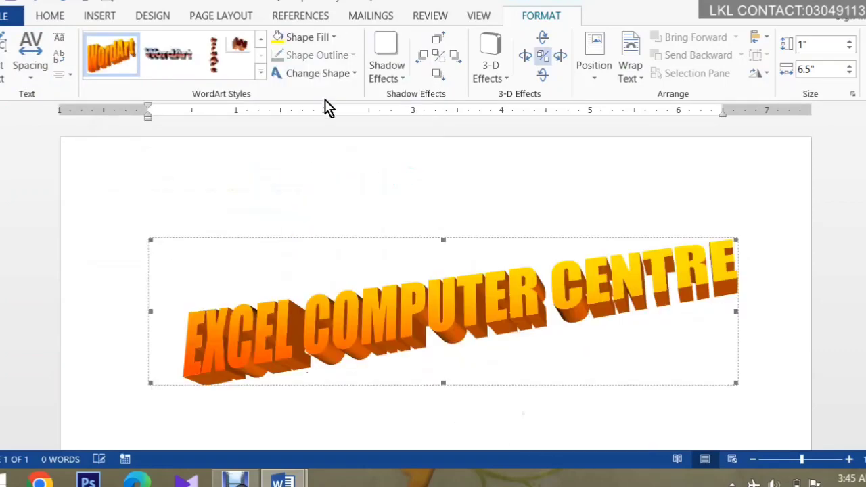
# Step: Fill the WordArt letters dark red, then change them to dark blue
pyautogui.click(323, 40)
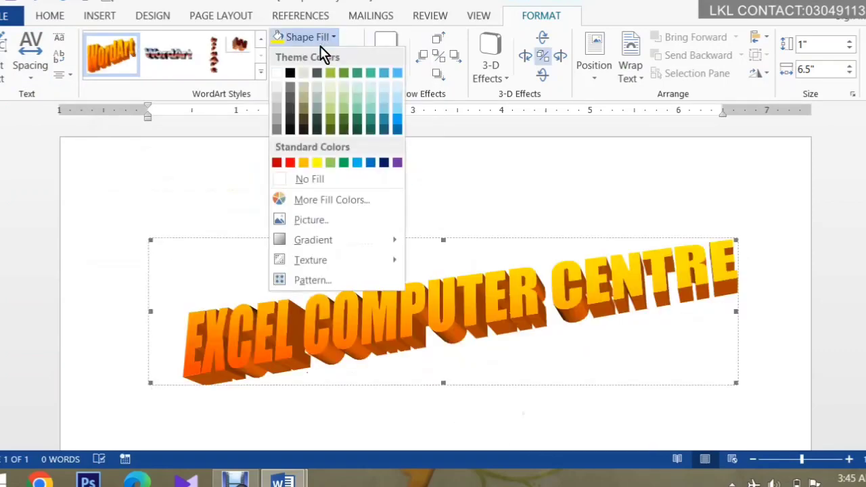
pyautogui.click(291, 162)
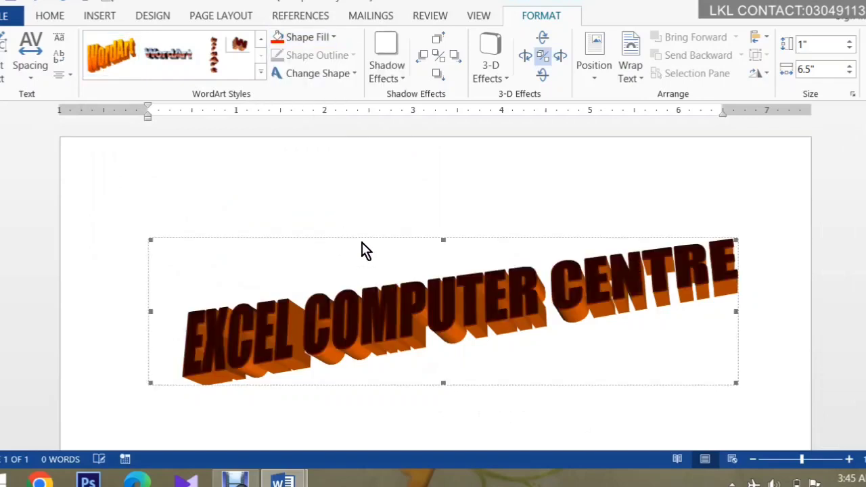
pyautogui.click(330, 39)
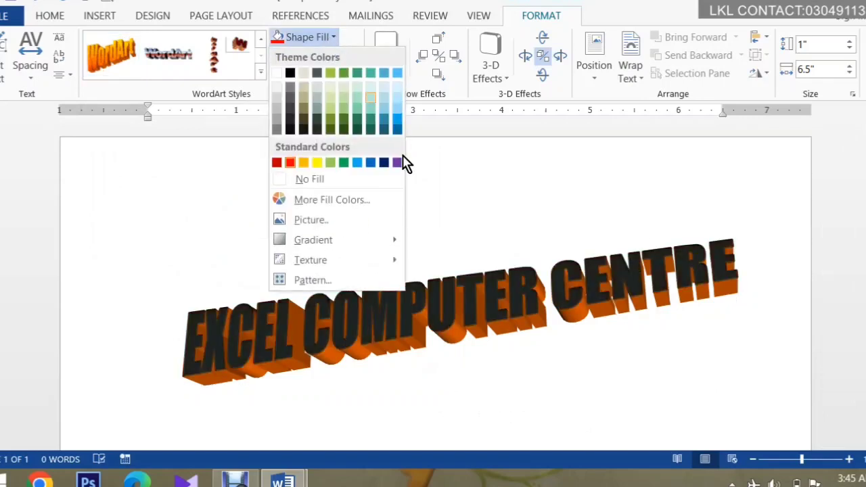
pyautogui.click(355, 164)
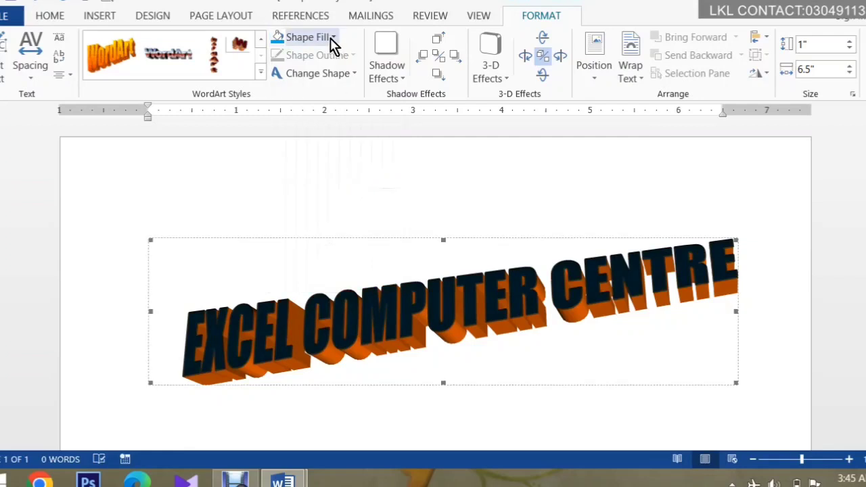
pyautogui.click(305, 285)
pyautogui.click(326, 329)
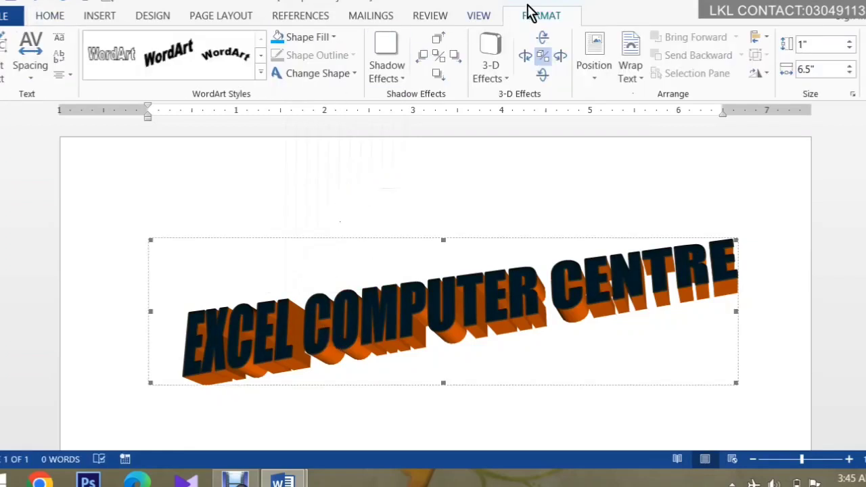
# Step: Switch the WordArt to the plain black arched style with a red outline
pyautogui.click(246, 64)
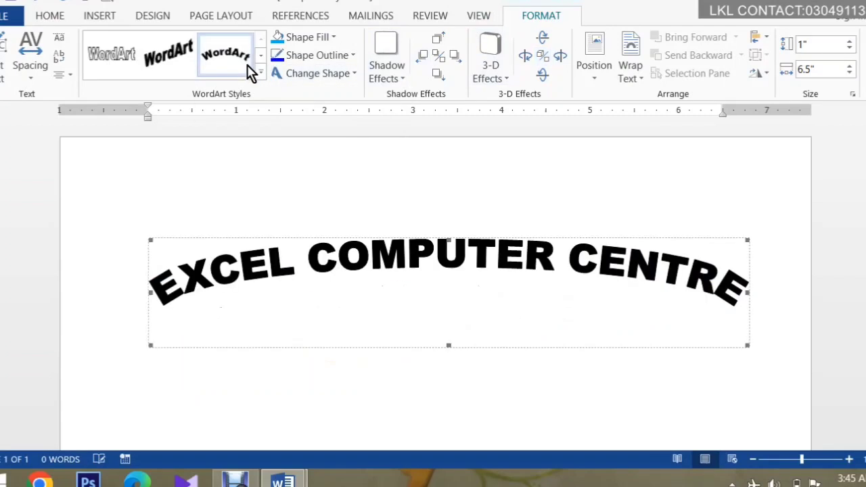
pyautogui.click(352, 57)
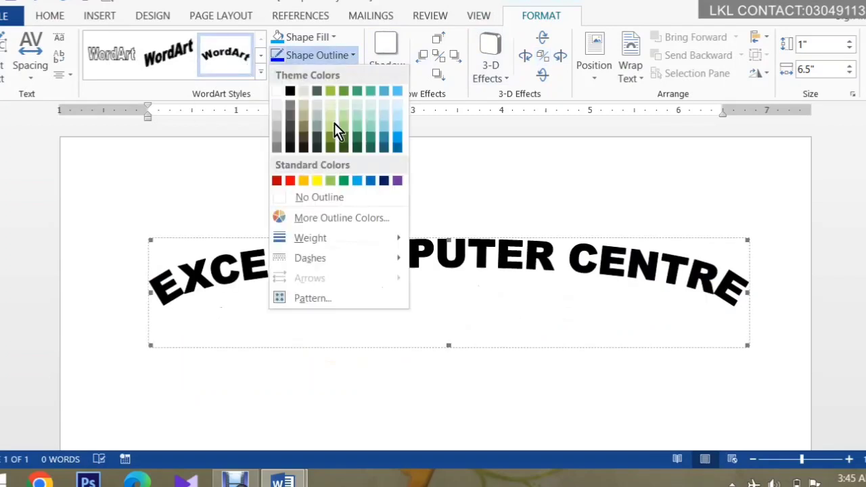
pyautogui.click(291, 183)
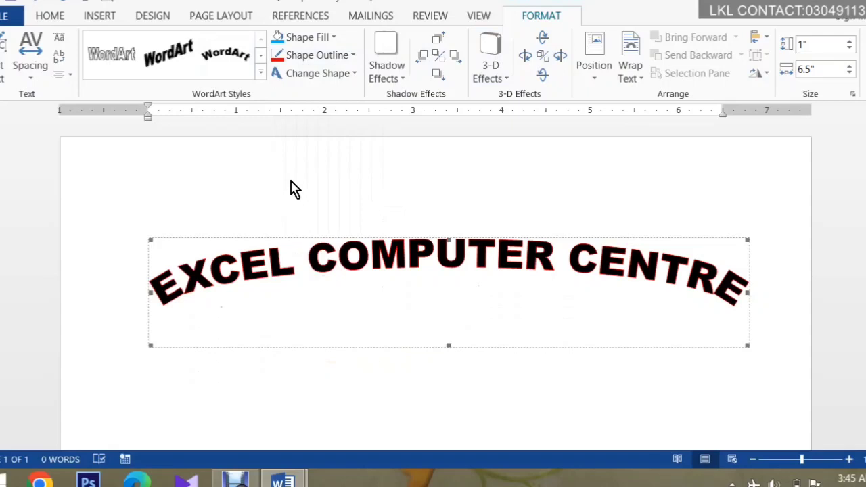
# Step: Warp the text into a tall arch and enlarge it to about 3.12 by 6.39 inches
pyautogui.click(339, 77)
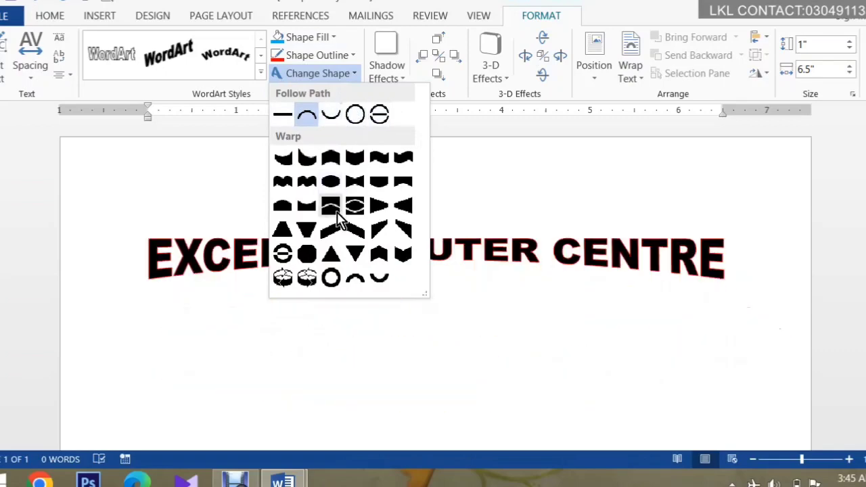
pyautogui.click(353, 281)
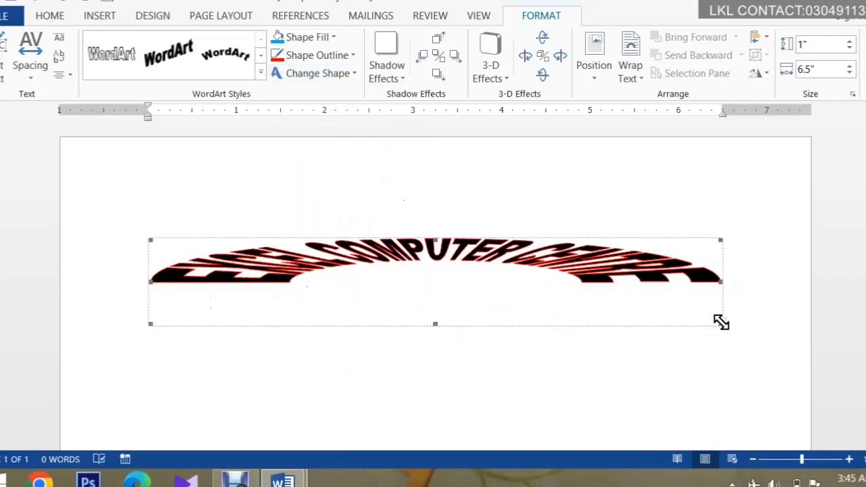
pyautogui.moveTo(720, 324)
pyautogui.mouseDown()
pyautogui.moveTo(657, 401)
pyautogui.moveTo(713, 438)
pyautogui.mouseUp()
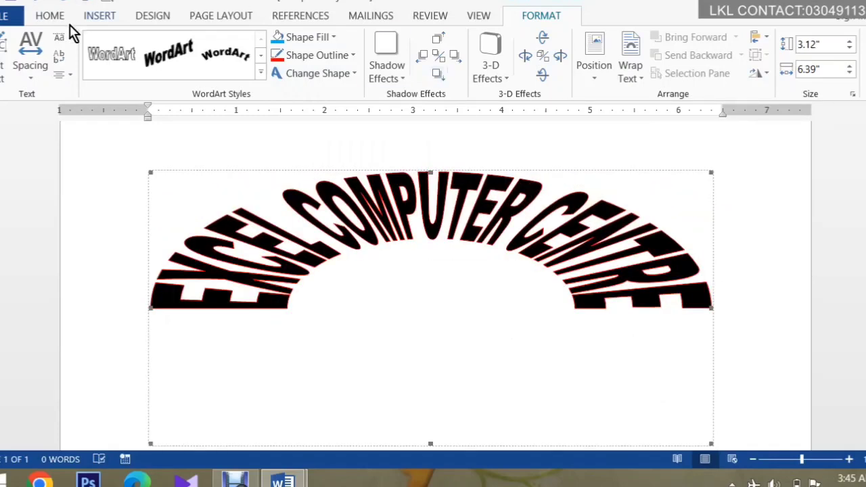
pyautogui.click(98, 15)
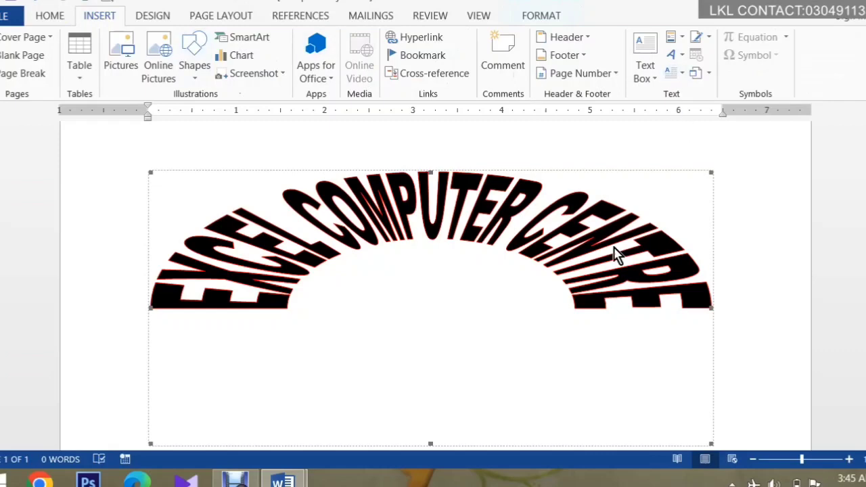
# Step: Delete the WordArt and generate sample paragraphs with =RAND()
pyautogui.press('Delete')
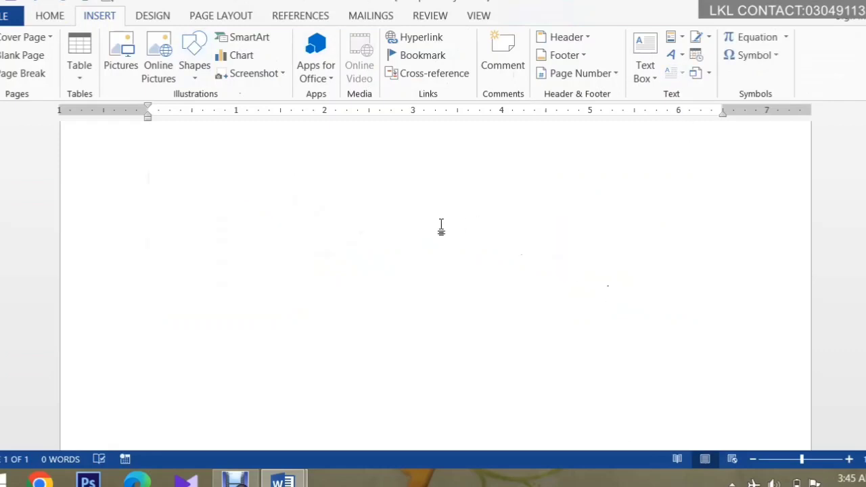
pyautogui.write('=RAND(')
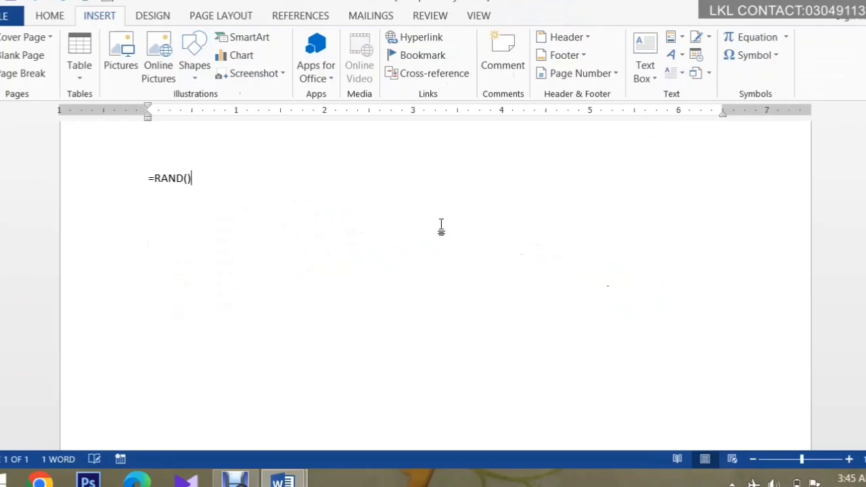
pyautogui.press('Return')
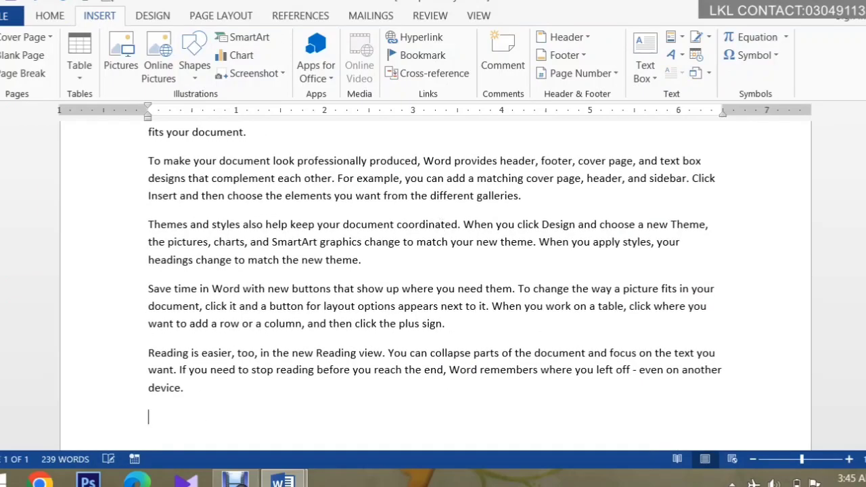
pyautogui.scroll(2, 116, 230)
pyautogui.scroll(1, 116, 230)
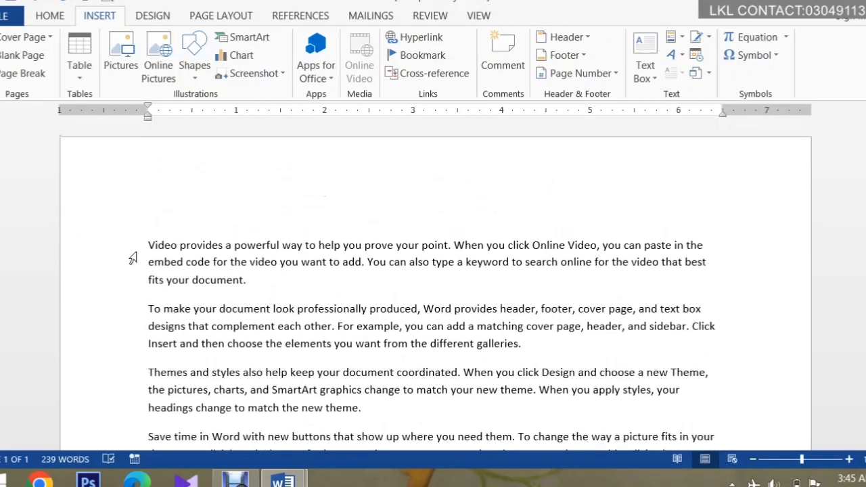
# Step: Make the first paragraph's opening V a dropped capital
pyautogui.moveTo(154, 245); pyautogui.dragTo(147, 243)
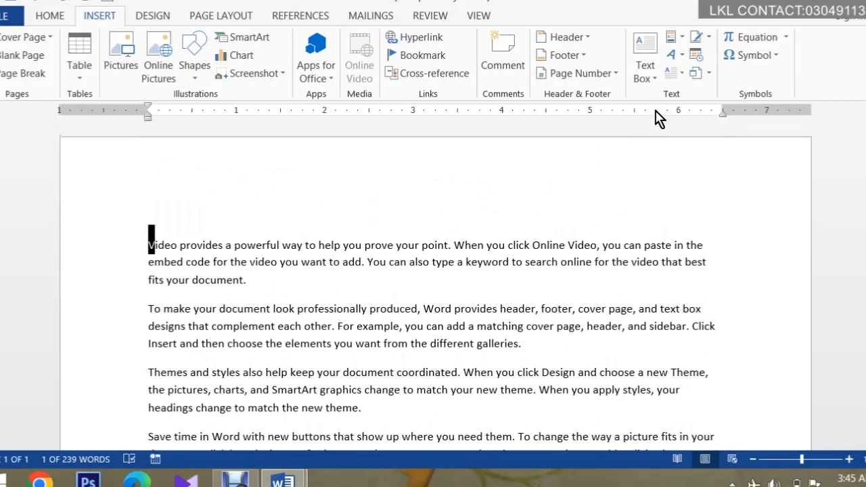
pyautogui.click(675, 74)
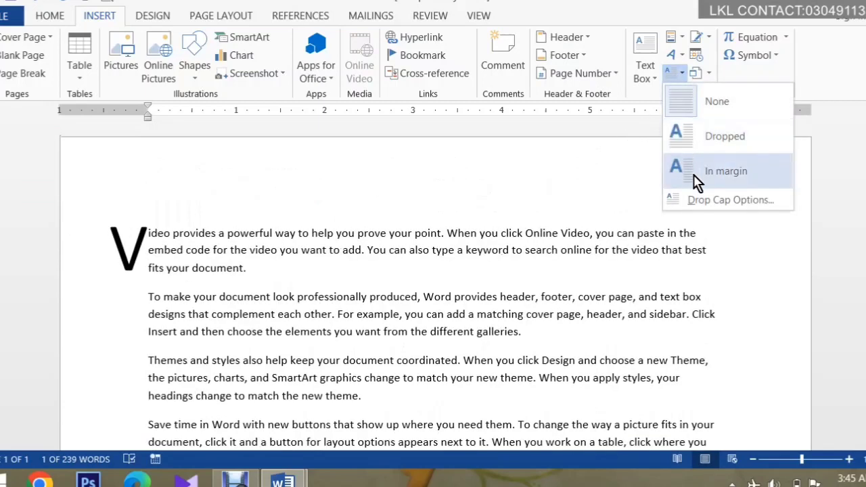
pyautogui.click(700, 137)
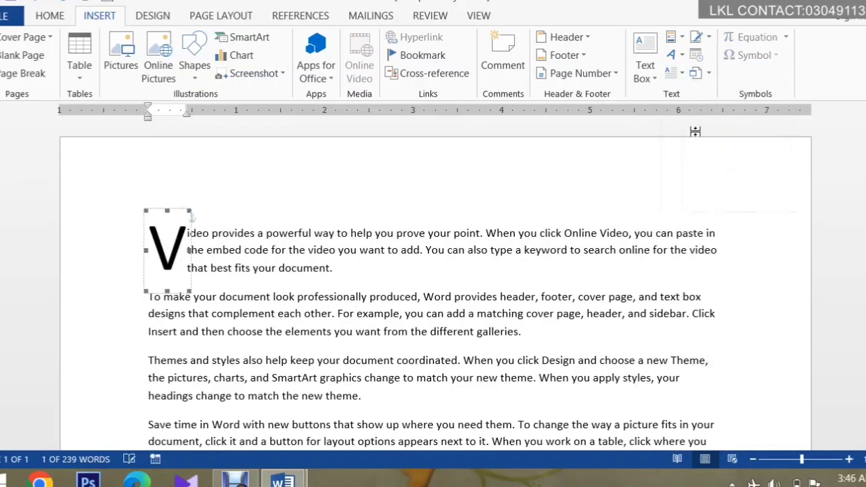
# Step: Increase the drop cap's lines and distance from text in Drop Cap Options
pyautogui.click(680, 71)
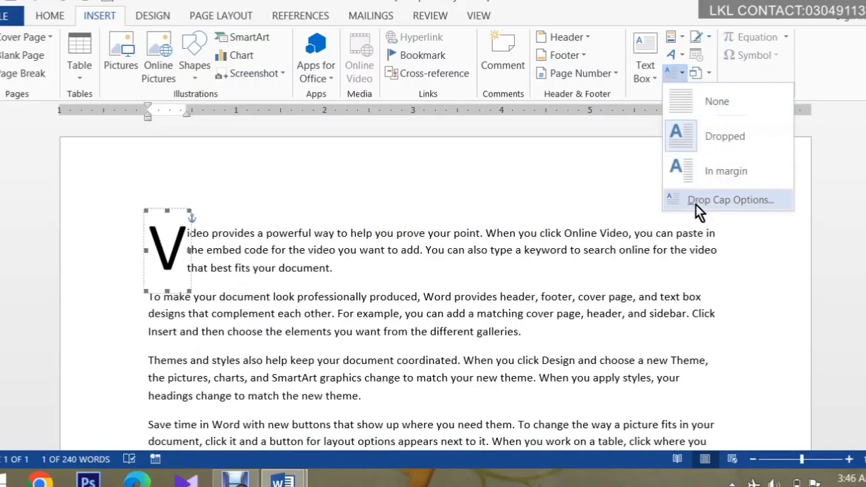
pyautogui.click(701, 201)
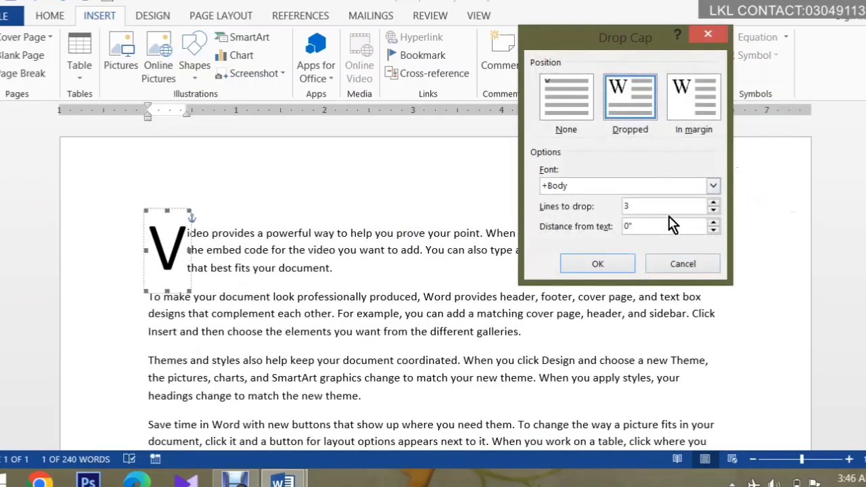
pyautogui.click(712, 203)
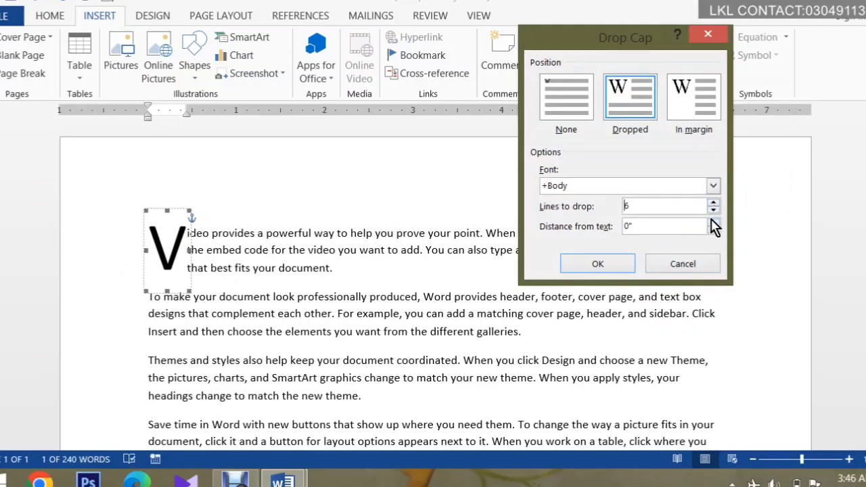
pyautogui.click(712, 223)
pyautogui.click(712, 223)
pyautogui.click(626, 267)
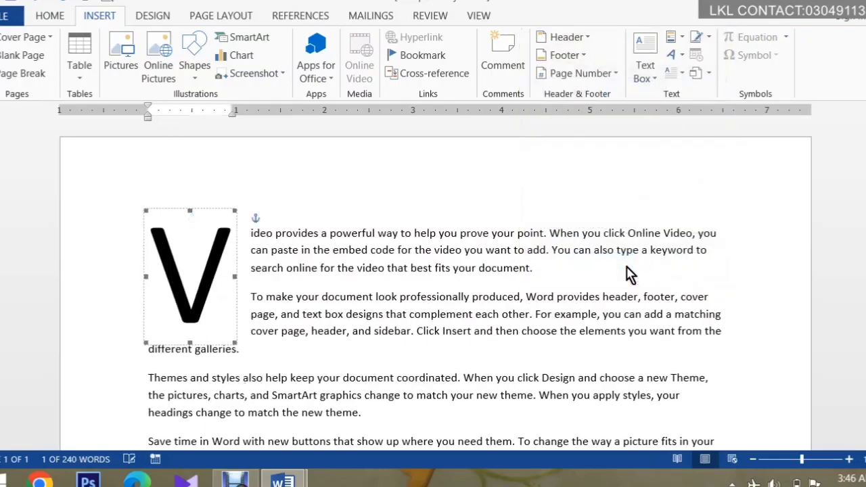
pyautogui.click(372, 268)
pyautogui.click(162, 273)
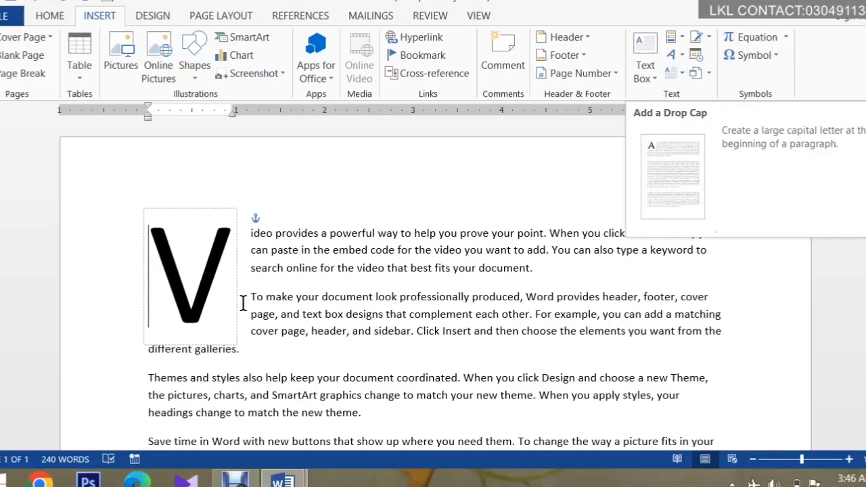
pyautogui.click(325, 343)
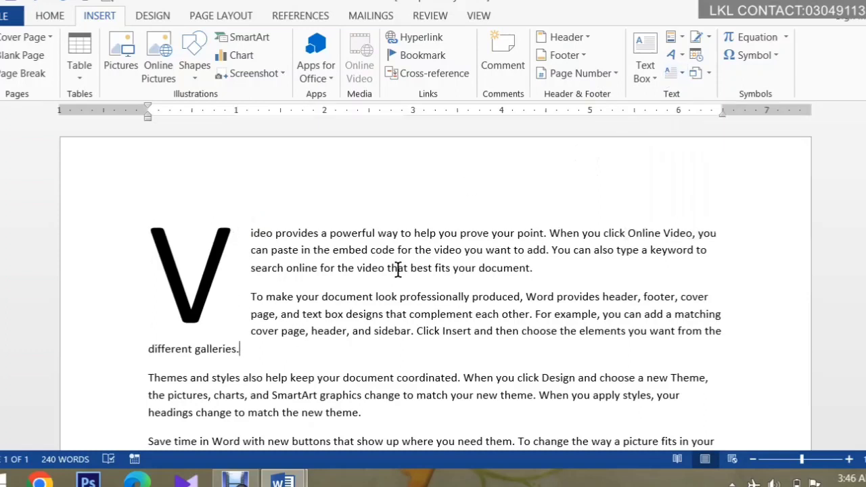
# Step: Choose Microsoft Office Signature Line from the Signature Line dropdown
pyautogui.click(710, 37)
pyautogui.click(723, 90)
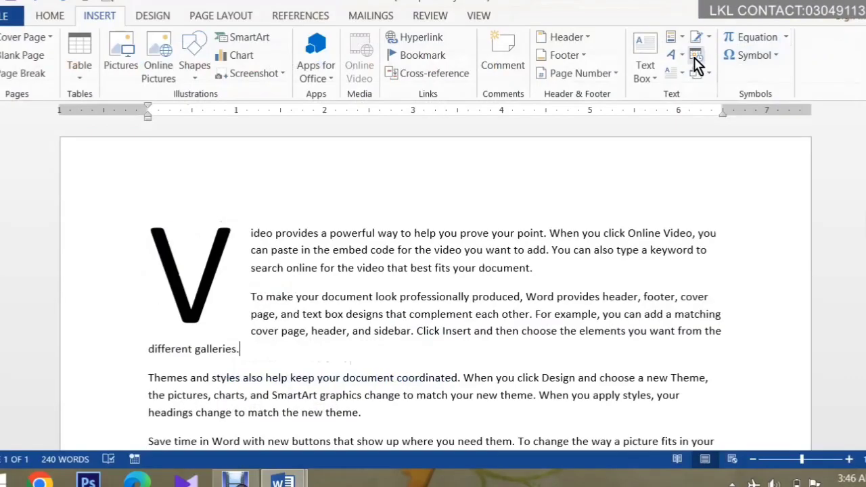
pyautogui.click(708, 38)
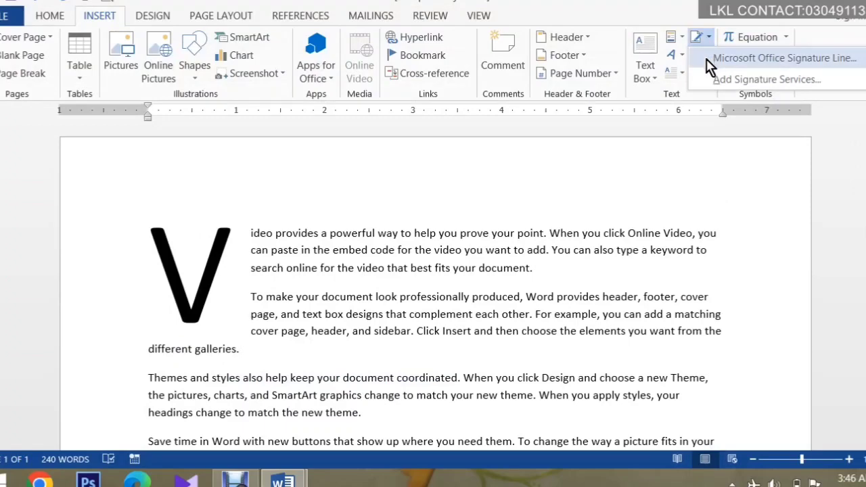
pyautogui.click(709, 61)
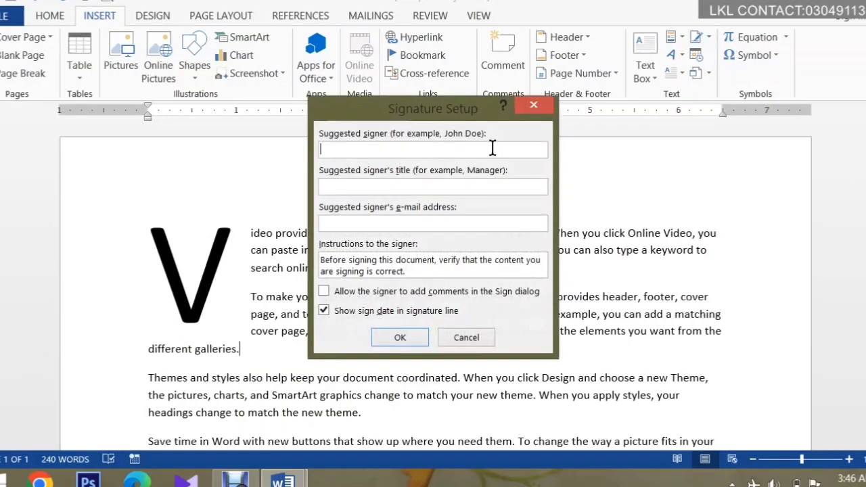
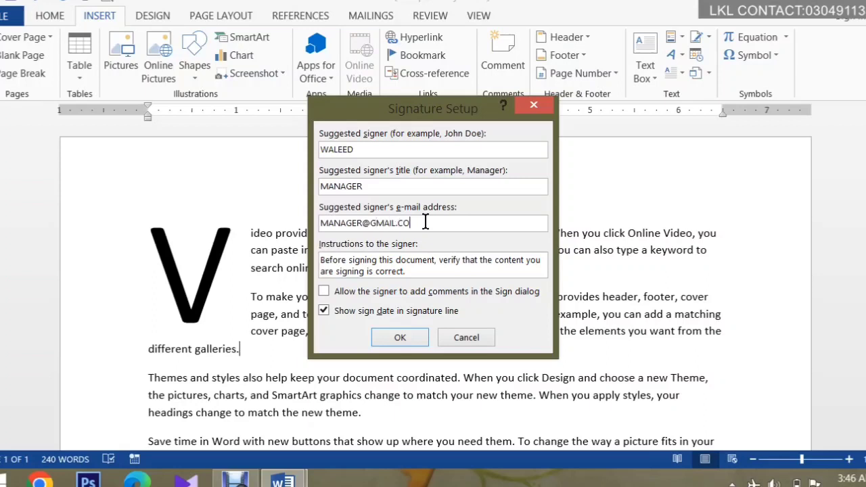
# Step: Insert the signature line with the entered signer details and select it
pyautogui.click(399, 336)
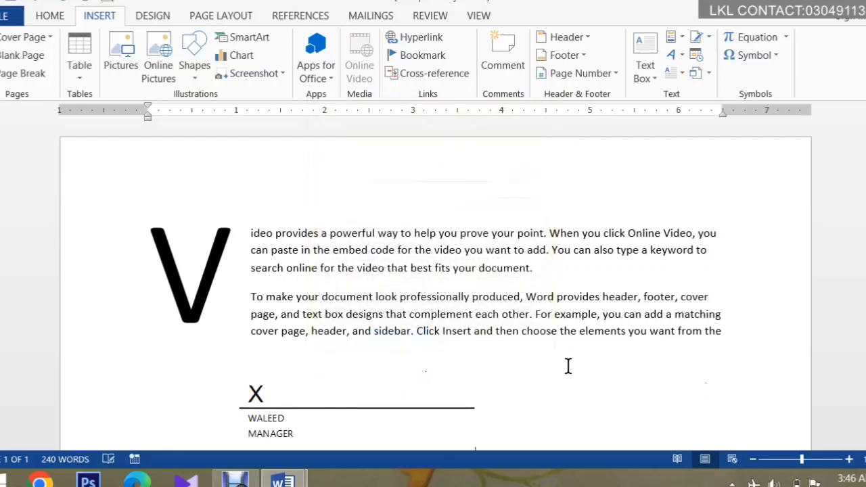
pyautogui.scroll(-1, 433, 284)
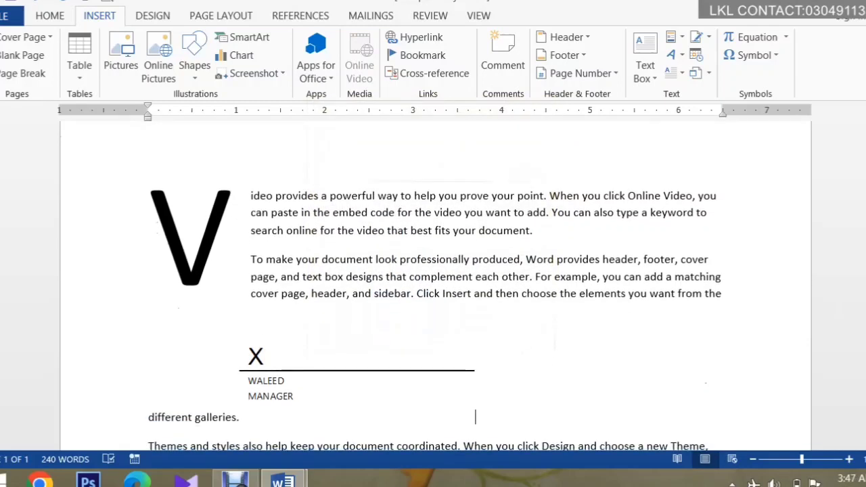
pyautogui.click(300, 379)
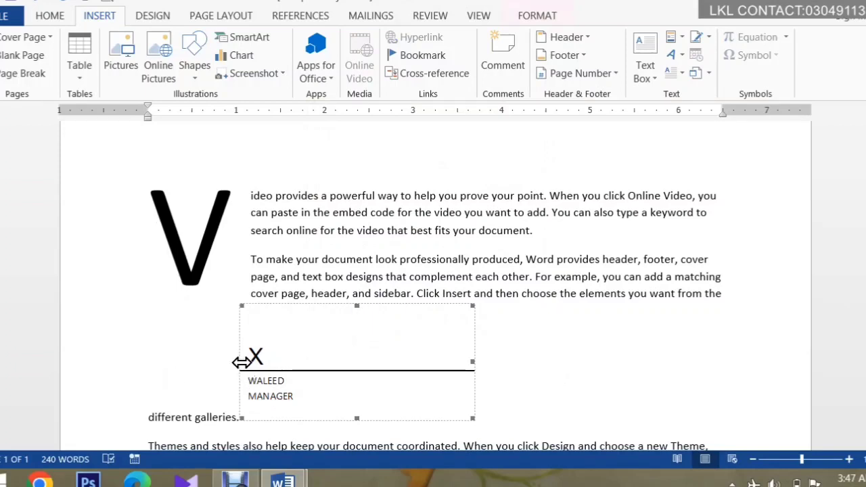
pyautogui.click(248, 372)
pyautogui.click(321, 398)
# Step: Apply Square text wrapping and move the signature line to the right, slightly lower
pyautogui.click(562, 13)
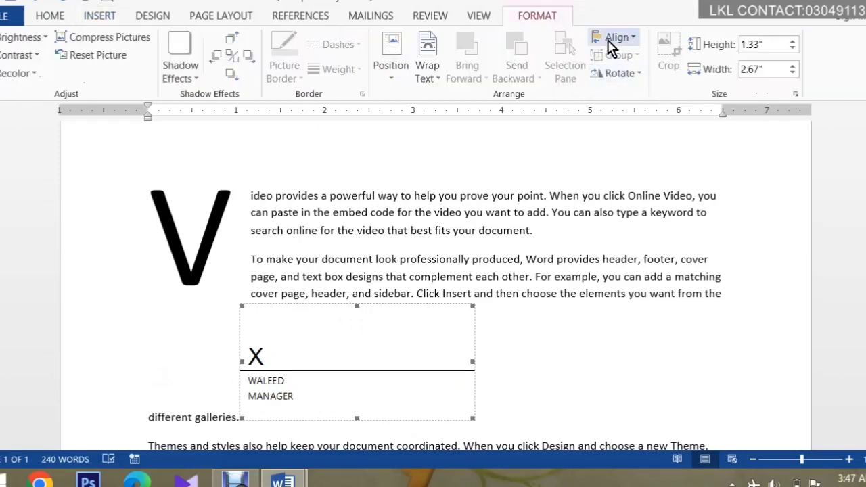
pyautogui.click(426, 71)
pyautogui.click(449, 115)
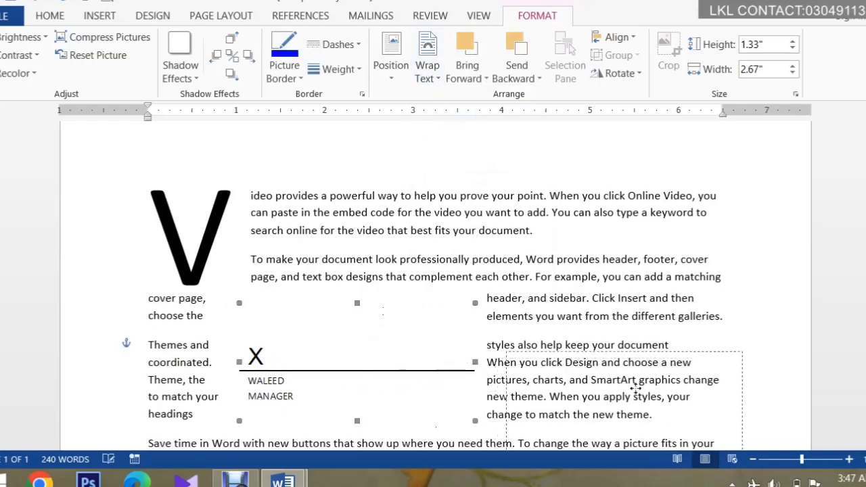
pyautogui.moveTo(367, 337); pyautogui.dragTo(635, 388)
pyautogui.press('Down')
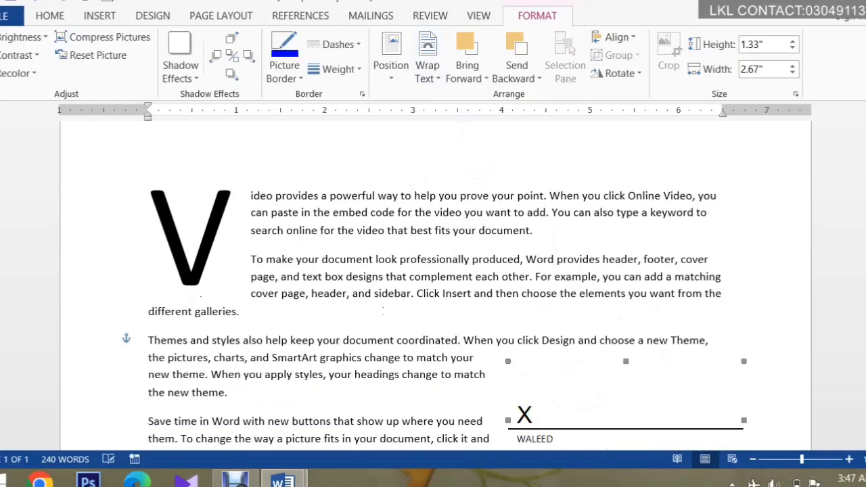
pyautogui.click(105, 16)
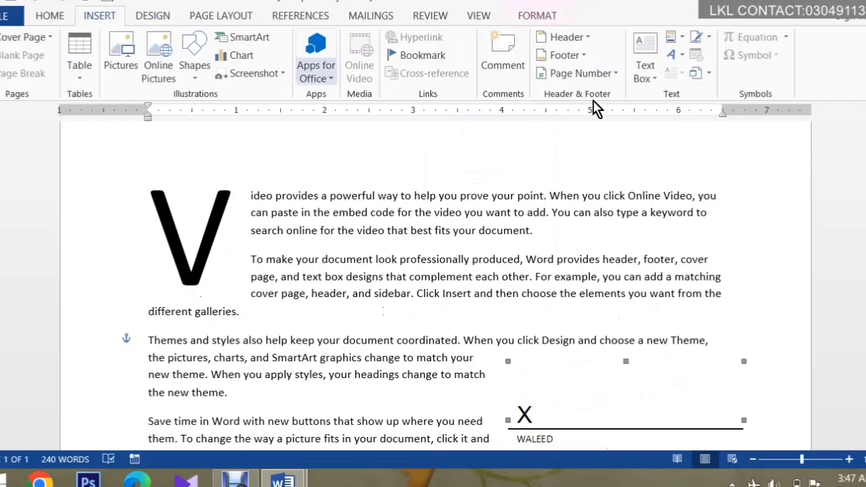
# Step: Insert the date 'Wednesday, February 8, 2023' after the word 'also'
pyautogui.click(614, 213)
pyautogui.click(702, 55)
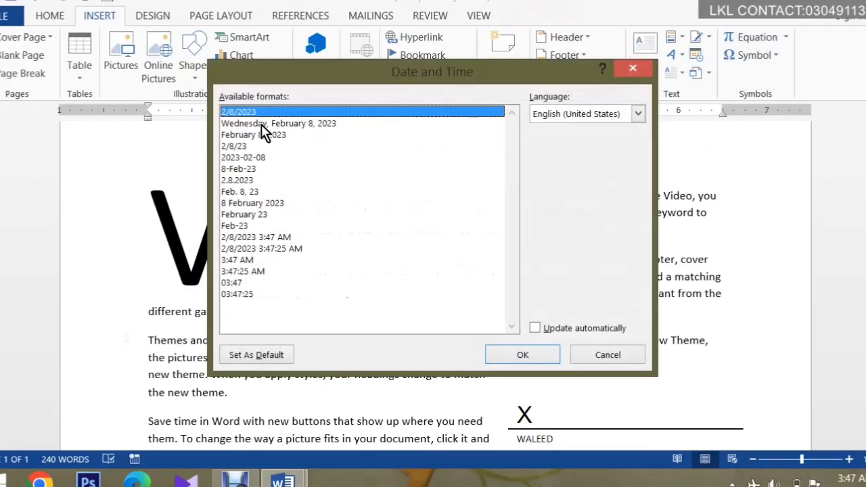
pyautogui.click(247, 125)
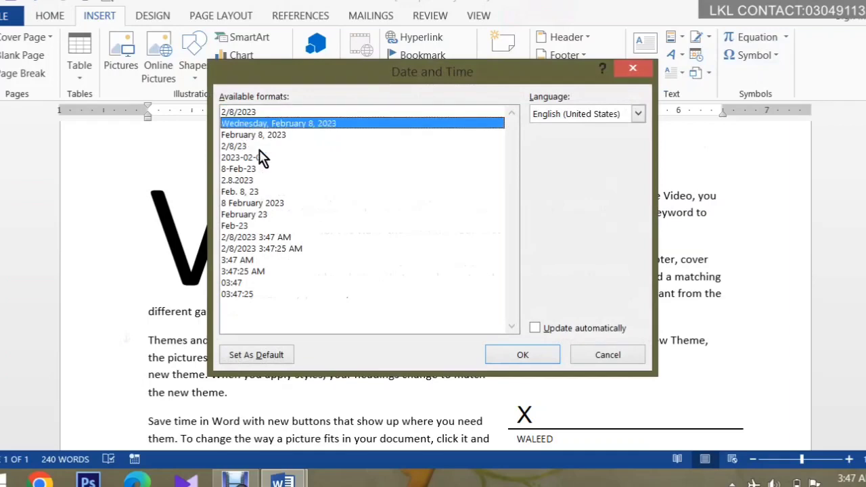
pyautogui.click(534, 357)
# Step: Add a new top line and insert the date 'February 8, 2023' on it
pyautogui.click(401, 194)
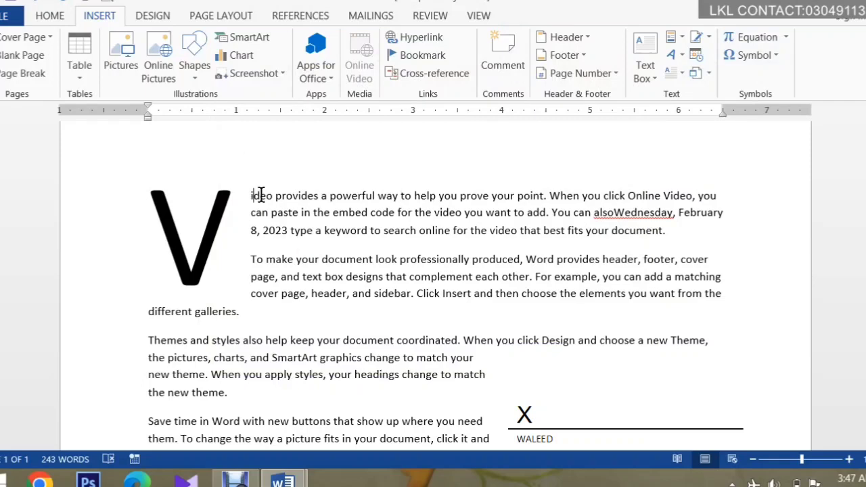
pyautogui.press('Return')
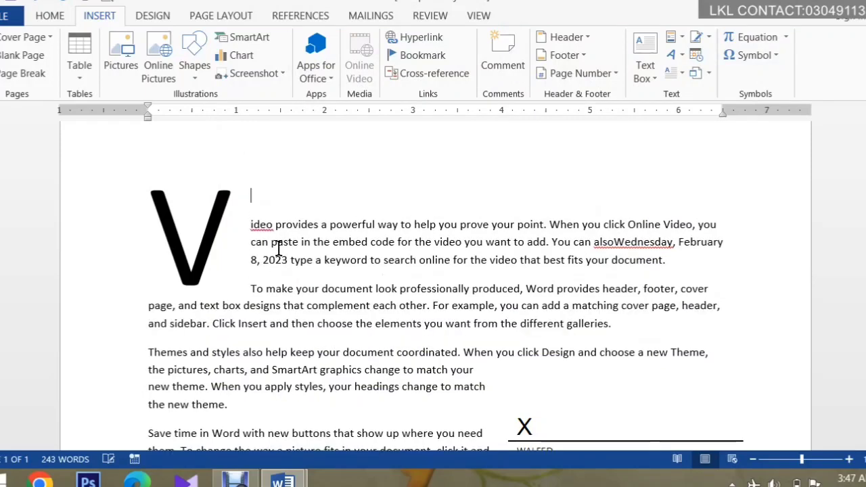
pyautogui.click(697, 55)
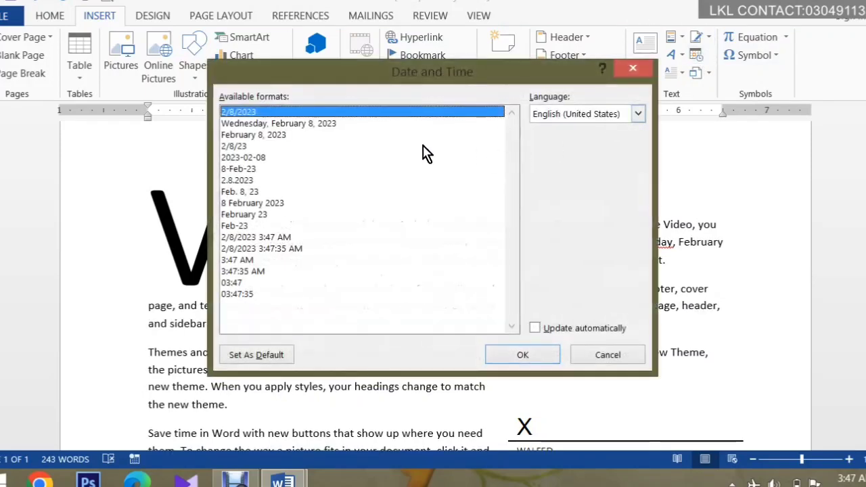
pyautogui.click(265, 135)
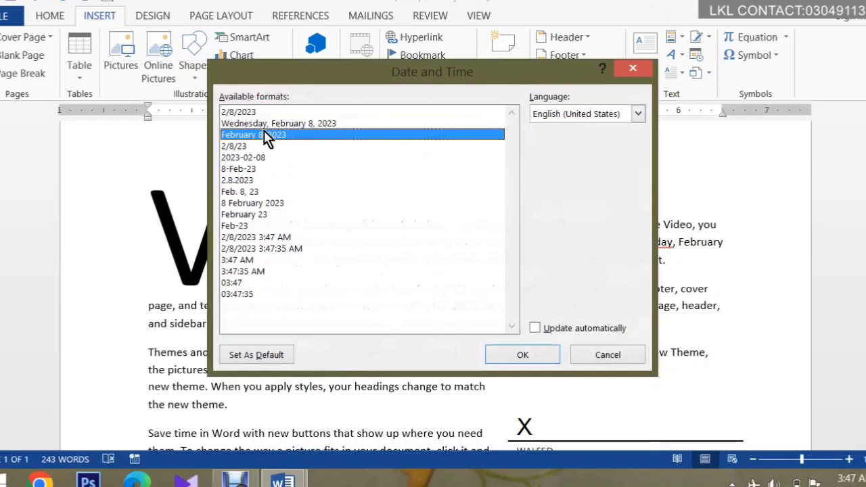
pyautogui.click(514, 352)
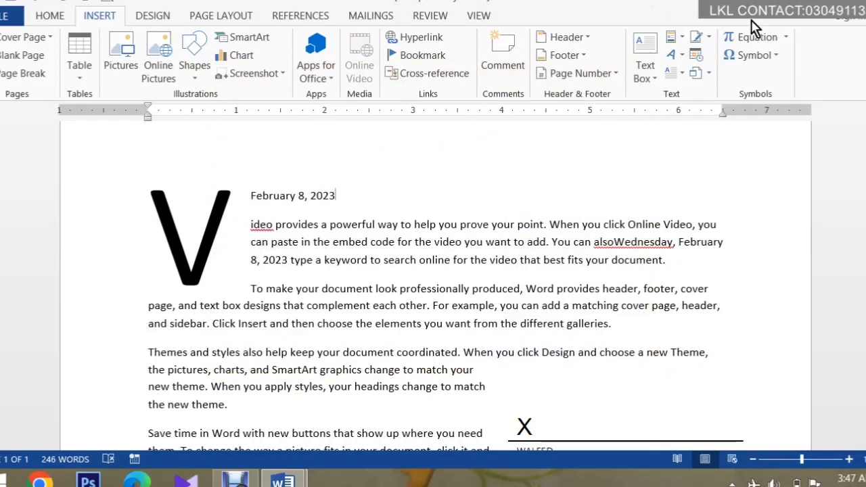
# Step: Insert an auto-updating 2/8/2023 date after it on the top line
pyautogui.click(697, 55)
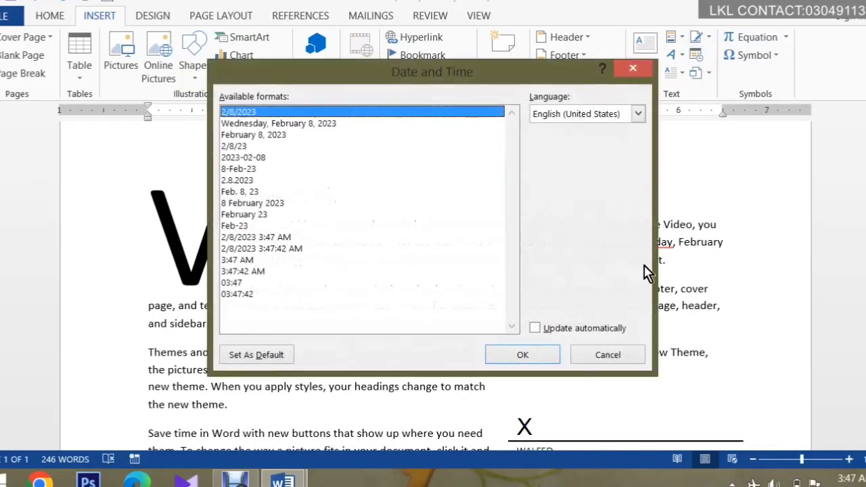
pyautogui.click(566, 332)
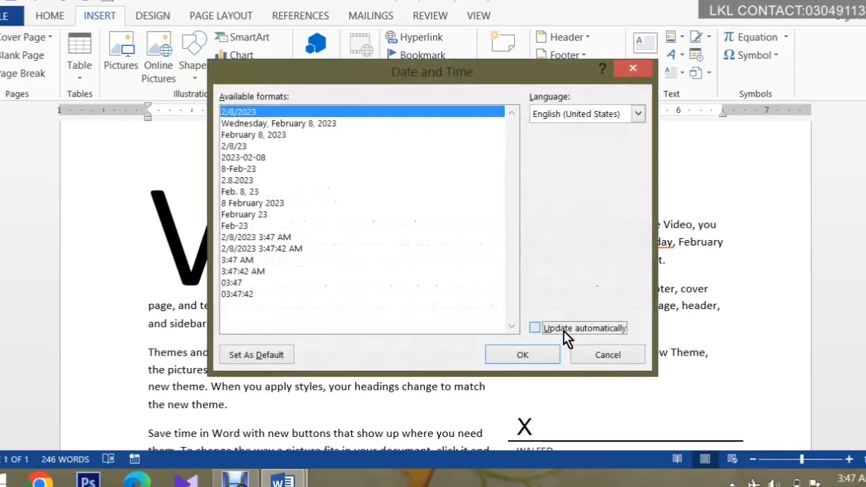
pyautogui.click(525, 365)
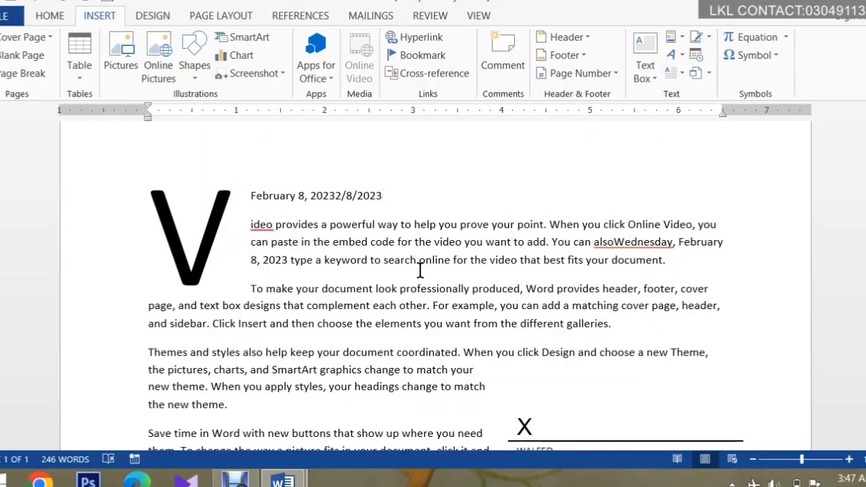
pyautogui.click(709, 73)
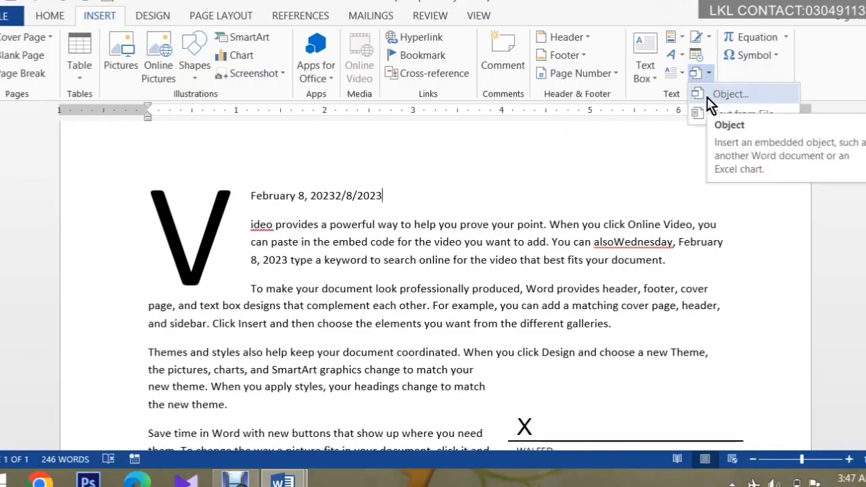
# Step: Open the Object dialog and choose Bitmap Image as the object type
pyautogui.click(709, 105)
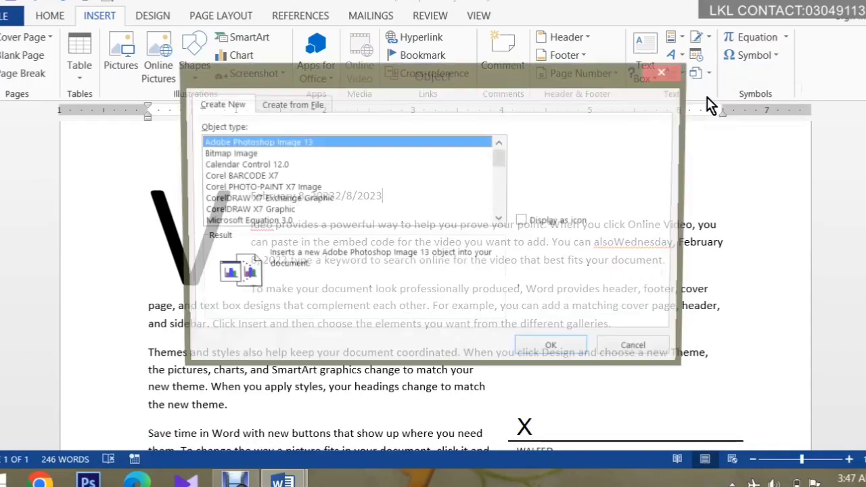
pyautogui.click(241, 153)
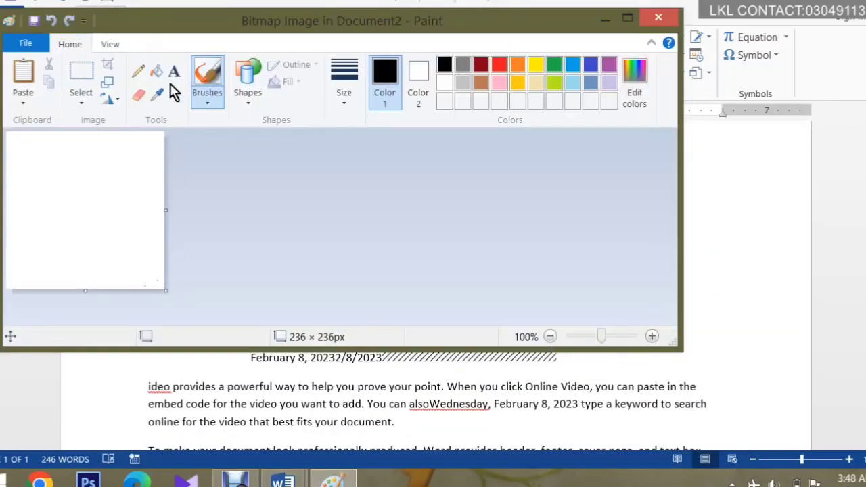
# Step: Draw an oval in Paint with an orange outline and fill it orange
pyautogui.click(248, 95)
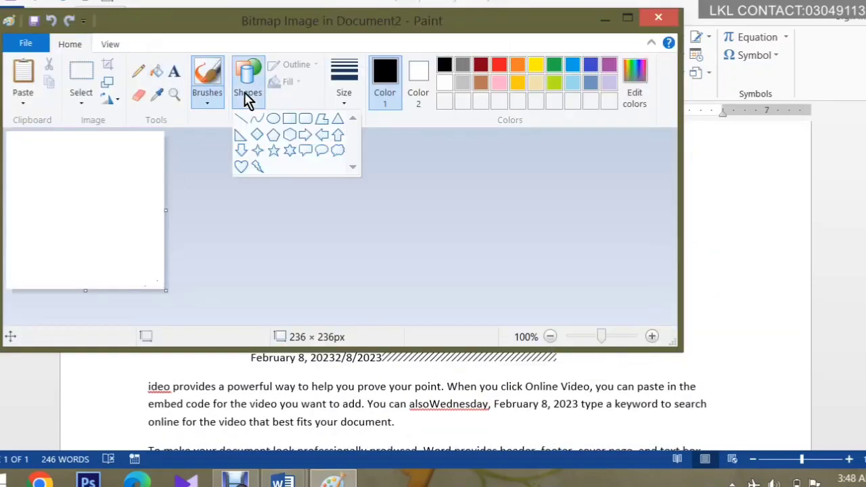
pyautogui.click(273, 119)
pyautogui.moveTo(68, 186); pyautogui.dragTo(144, 255)
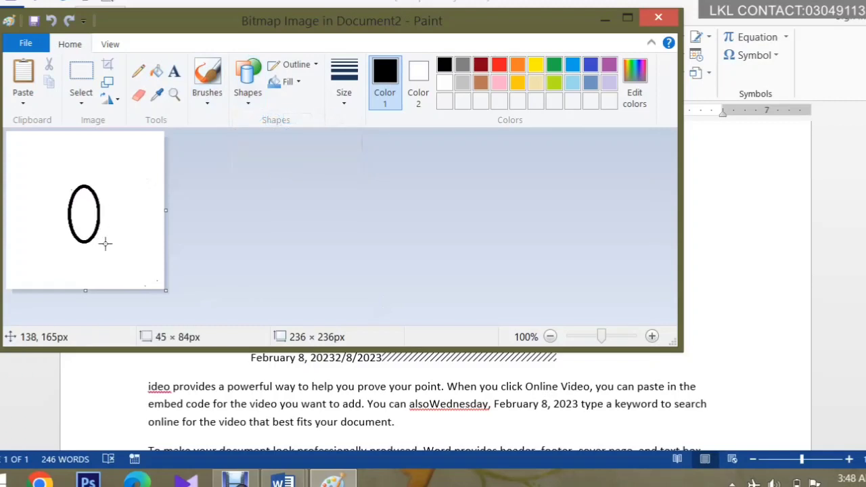
pyautogui.click(520, 67)
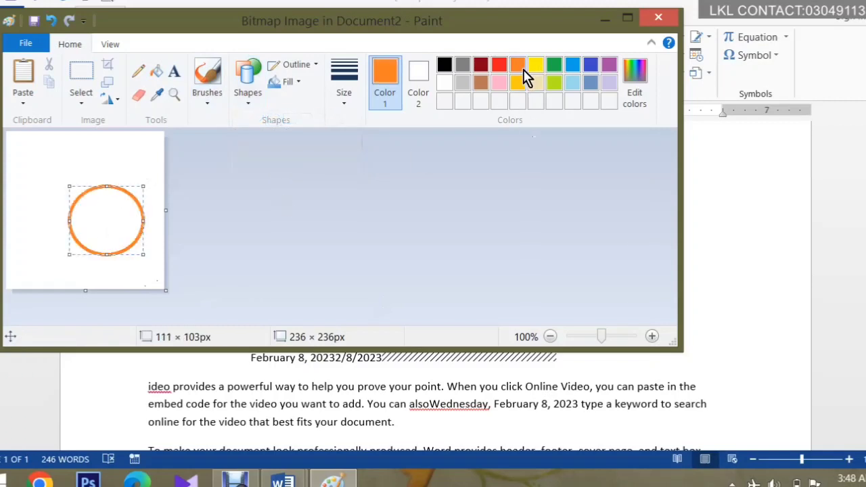
pyautogui.click(156, 72)
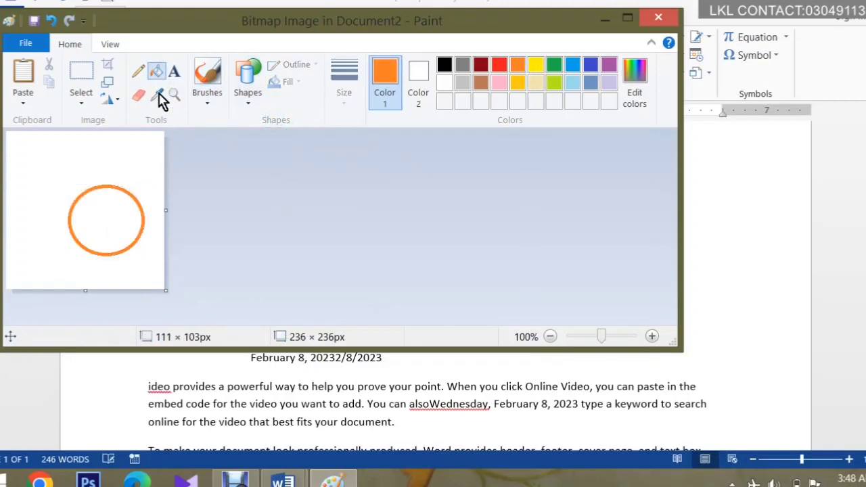
pyautogui.click(122, 202)
# Step: Refill the circle blue and return to Word with the picture selected
pyautogui.click(572, 65)
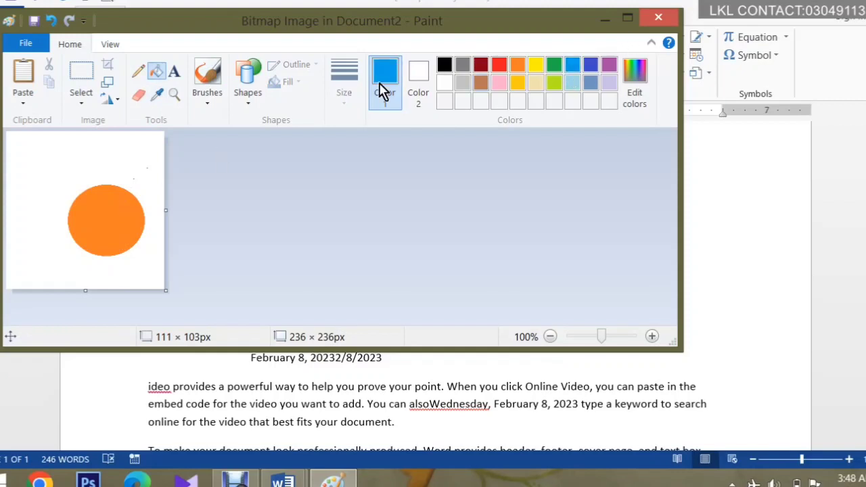
pyautogui.click(109, 221)
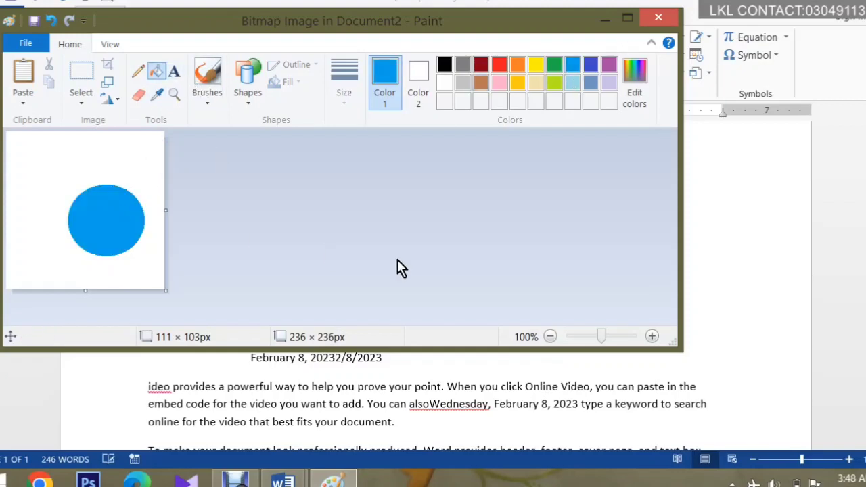
pyautogui.click(665, 24)
pyautogui.click(504, 305)
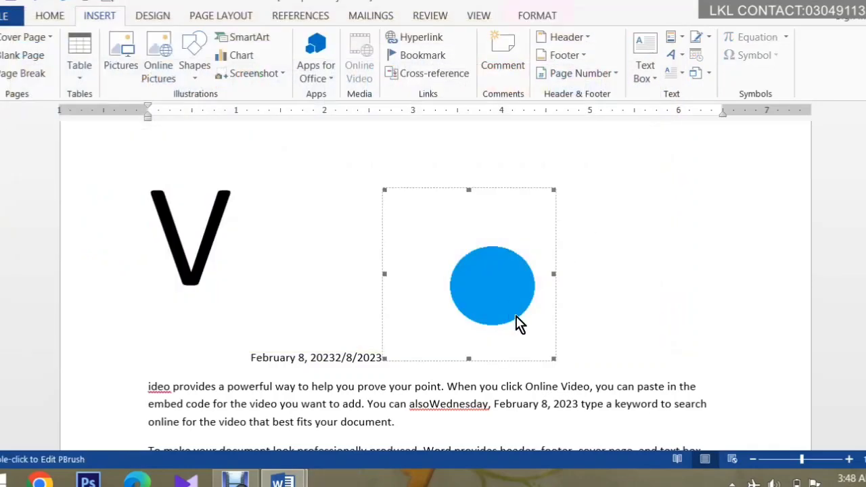
# Step: Open the Text from File browser and look through the Documents and Downloads folders
pyautogui.click(708, 75)
pyautogui.click(721, 125)
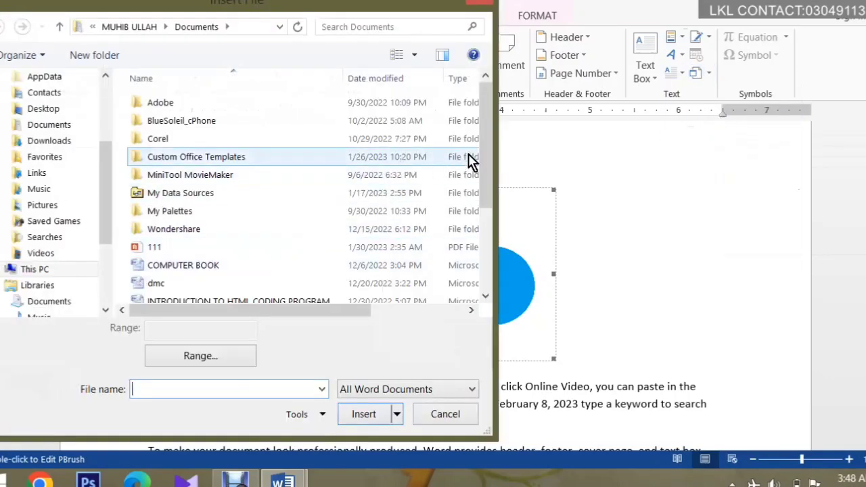
pyautogui.moveTo(482, 163); pyautogui.dragTo(477, 259)
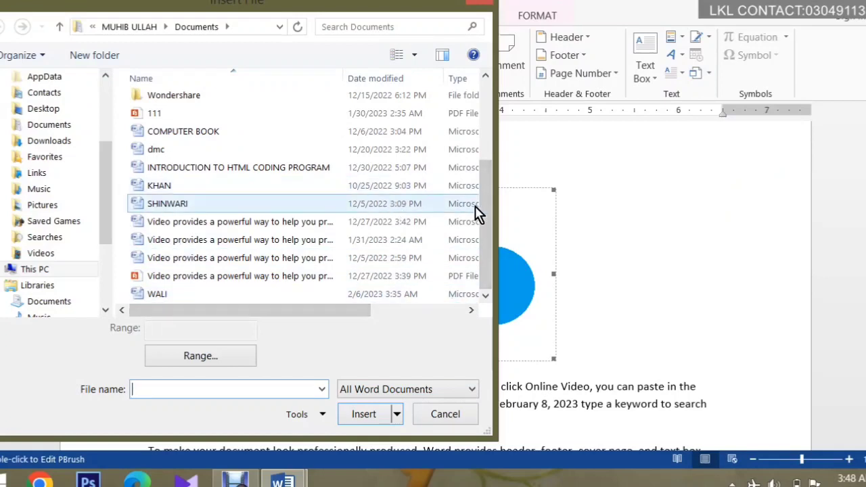
pyautogui.moveTo(483, 216); pyautogui.dragTo(483, 184)
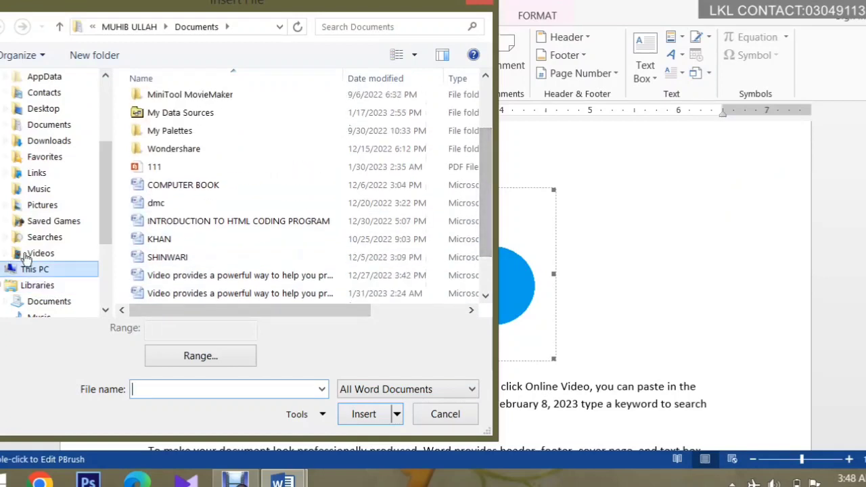
pyautogui.click(65, 140)
pyautogui.click(63, 124)
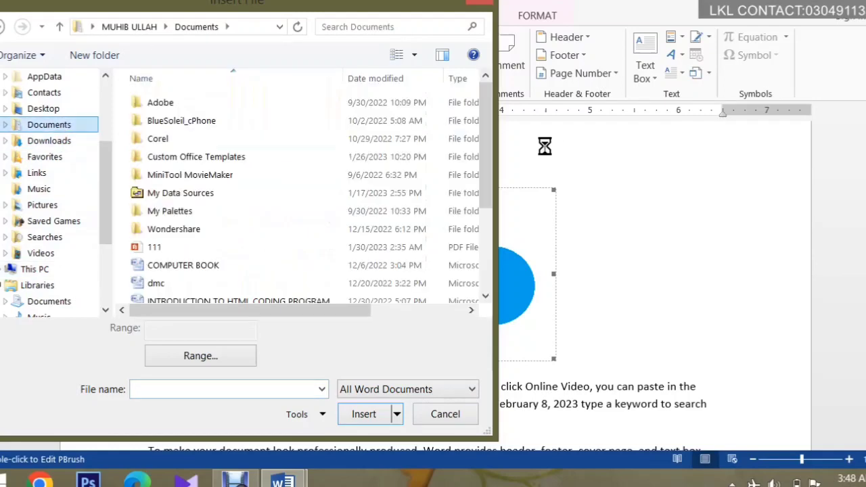
pyautogui.moveTo(484, 162)
pyautogui.mouseDown()
pyautogui.moveTo(483, 276)
pyautogui.moveTo(485, 94)
pyautogui.mouseUp()
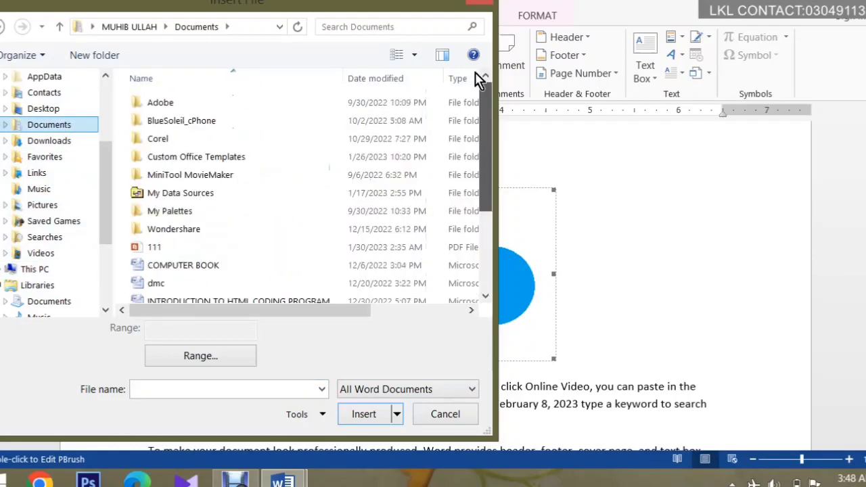
# Step: Browse Favorites, Links, Pictures, Music, Desktop and other folders, cancel, and open the Start screen
pyautogui.click(41, 141)
pyautogui.click(31, 158)
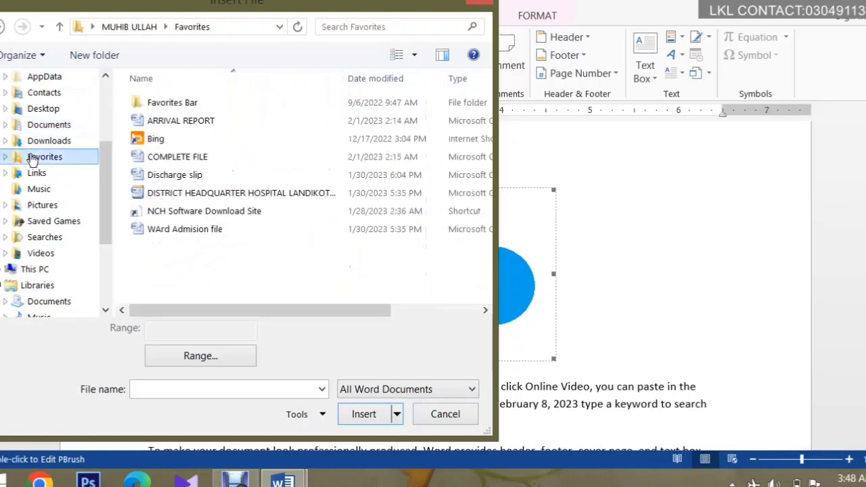
pyautogui.click(34, 173)
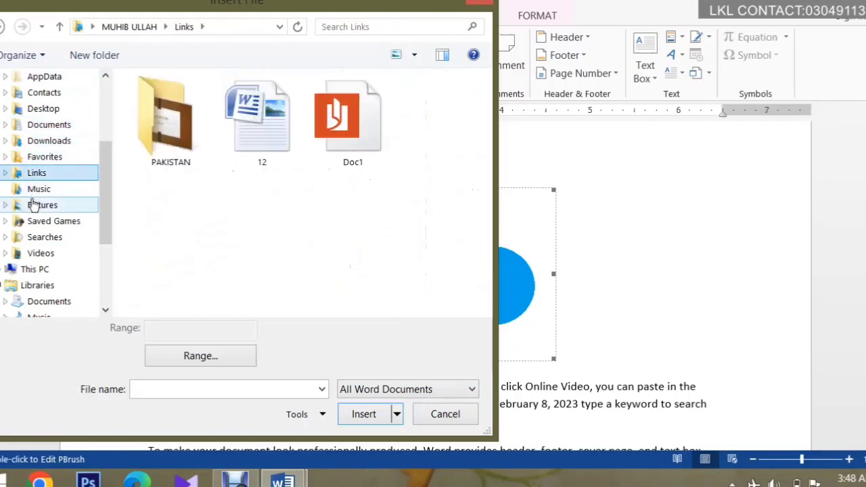
pyautogui.click(32, 204)
pyautogui.click(31, 189)
pyautogui.click(48, 220)
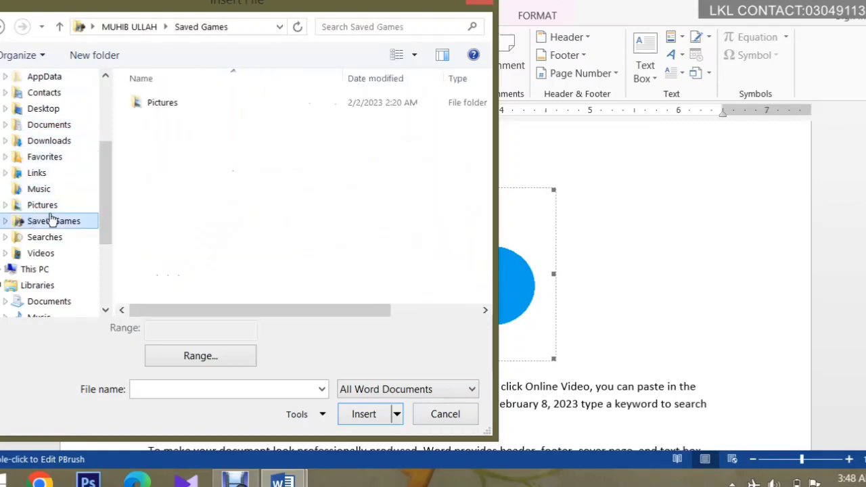
pyautogui.click(41, 204)
pyautogui.click(36, 173)
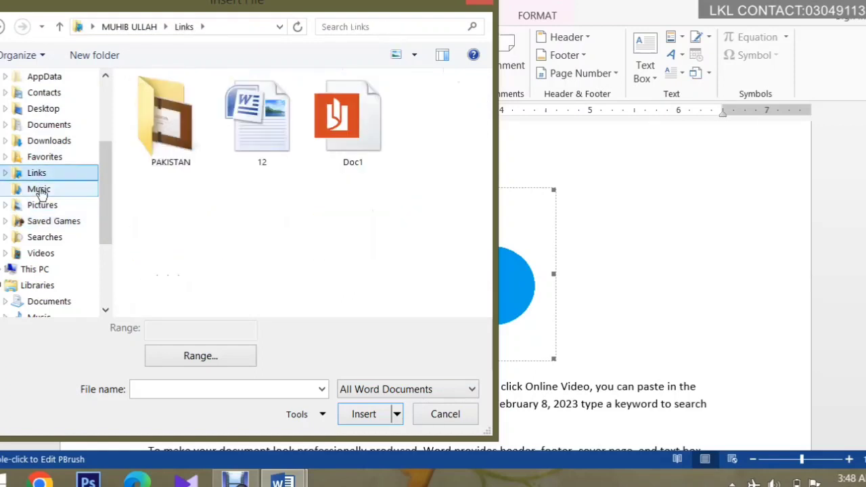
pyautogui.click(38, 188)
pyautogui.click(43, 108)
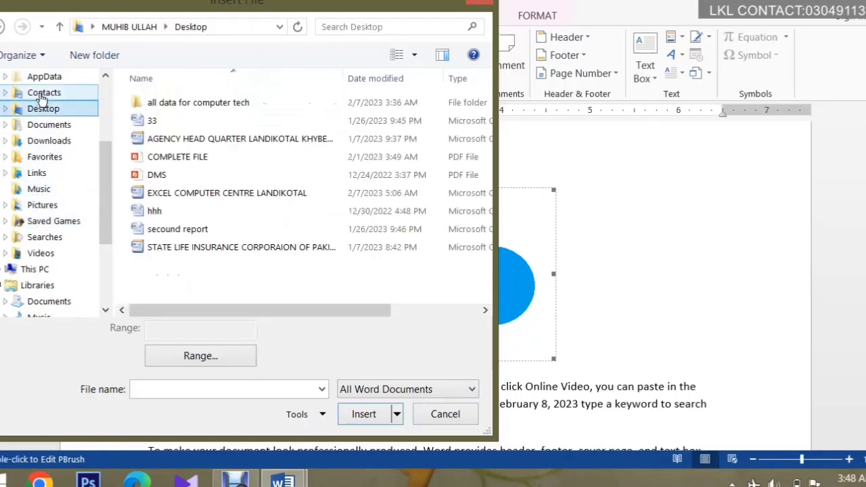
pyautogui.click(42, 93)
pyautogui.click(41, 78)
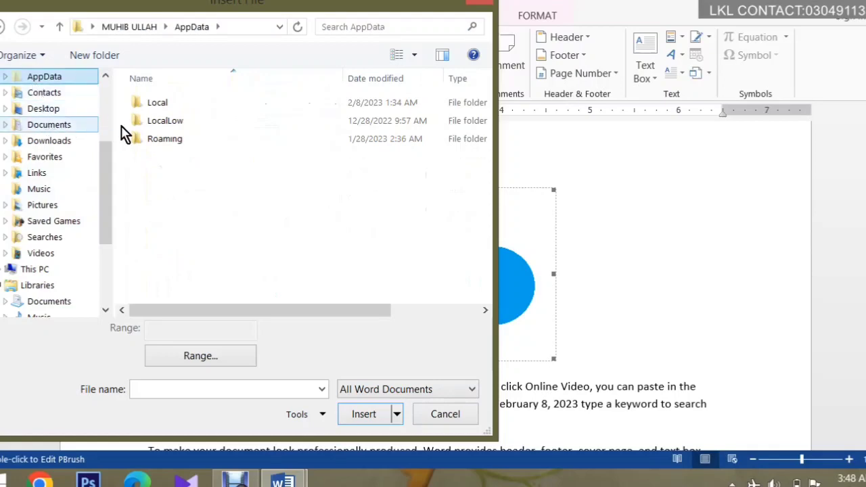
pyautogui.click(31, 191)
pyautogui.click(33, 270)
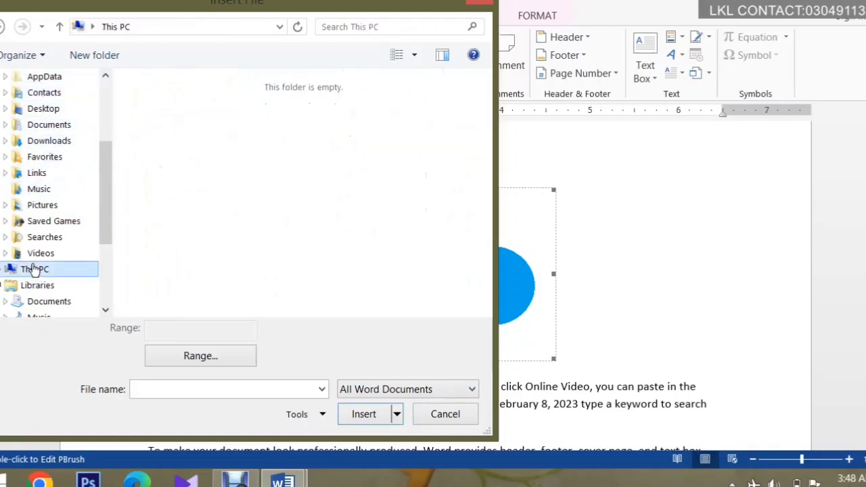
pyautogui.click(38, 253)
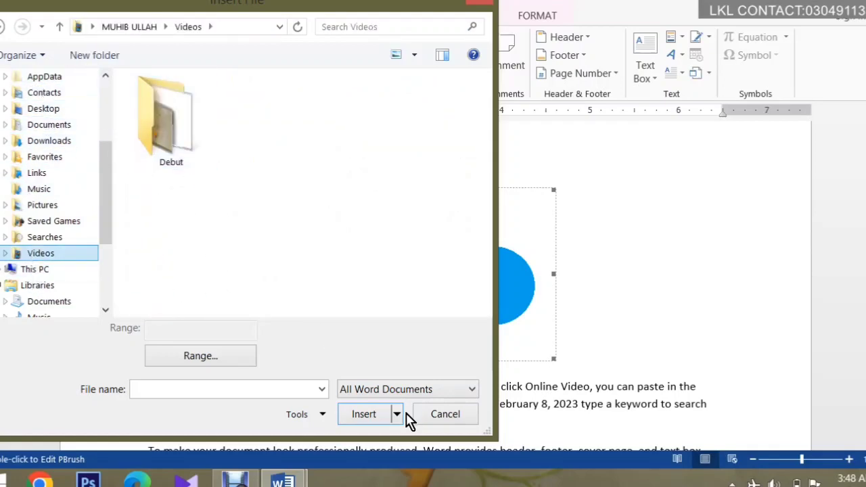
pyautogui.click(445, 414)
pyautogui.click(5, 479)
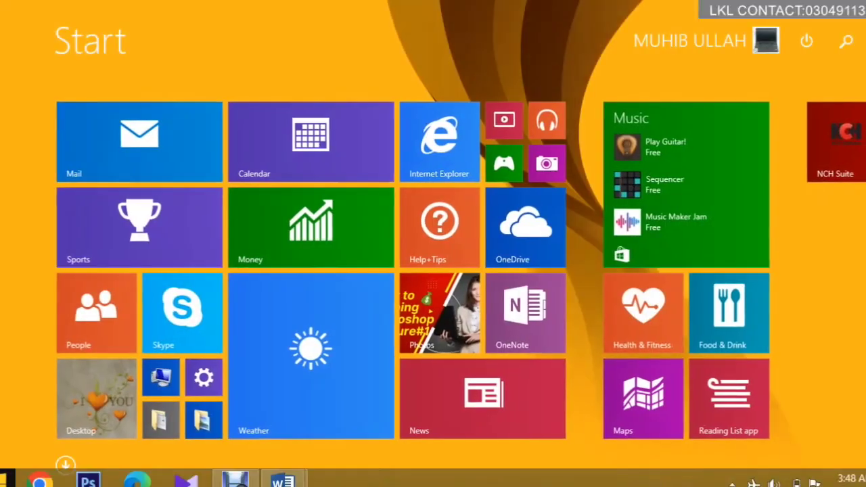
# Step: Launch Notepad via search and type a line of random letters
pyautogui.write('NOTEpad')
pyautogui.press('Return')
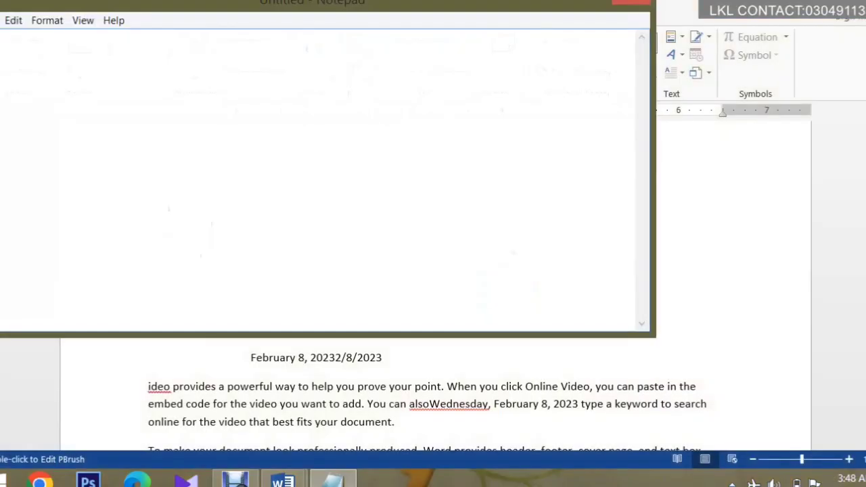
pyautogui.write('SDLFK JAS LKFJASLKFJASLKDF')
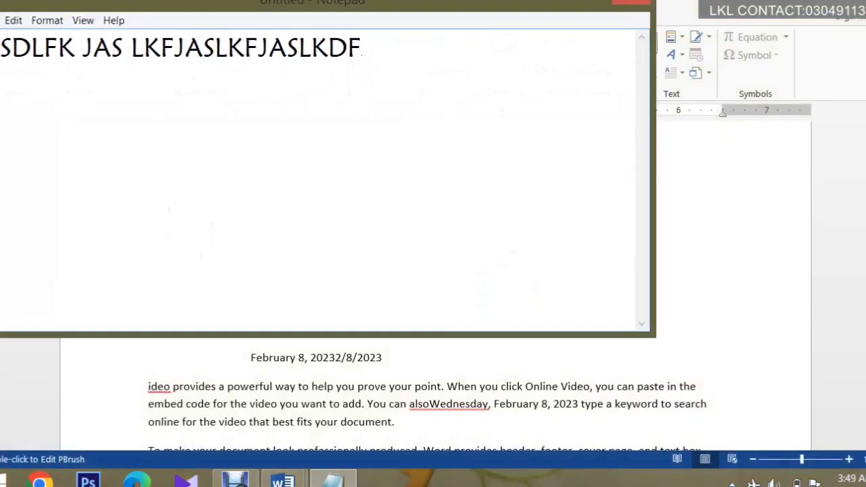
pyautogui.write('JAS')
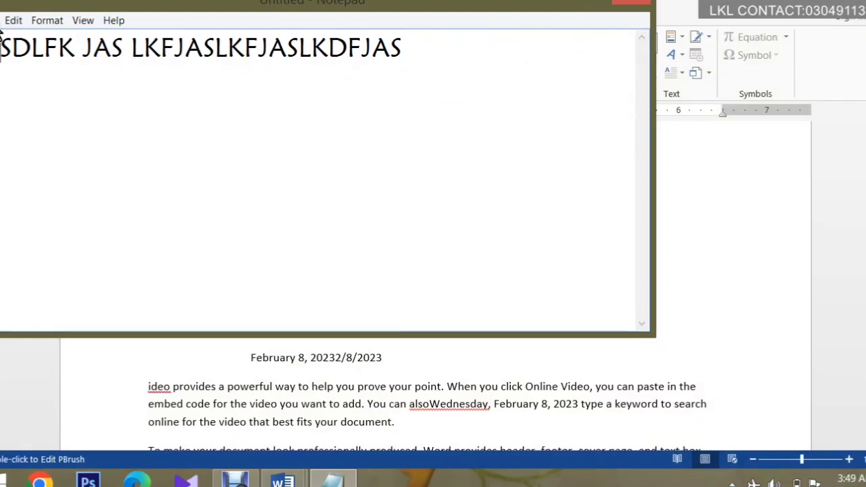
# Step: Close Notepad, saving the note as SADLFAD in Documents
pyautogui.click(46, 21)
pyautogui.click(622, 8)
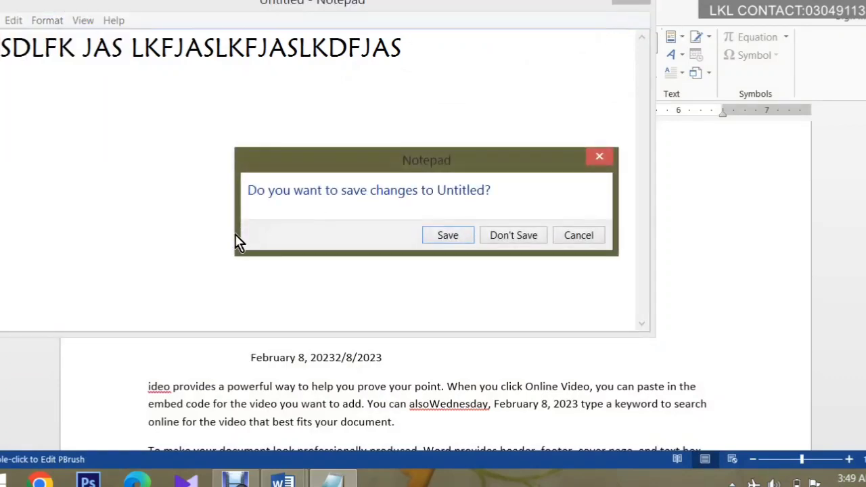
pyautogui.click(450, 238)
pyautogui.write('SADLFAD')
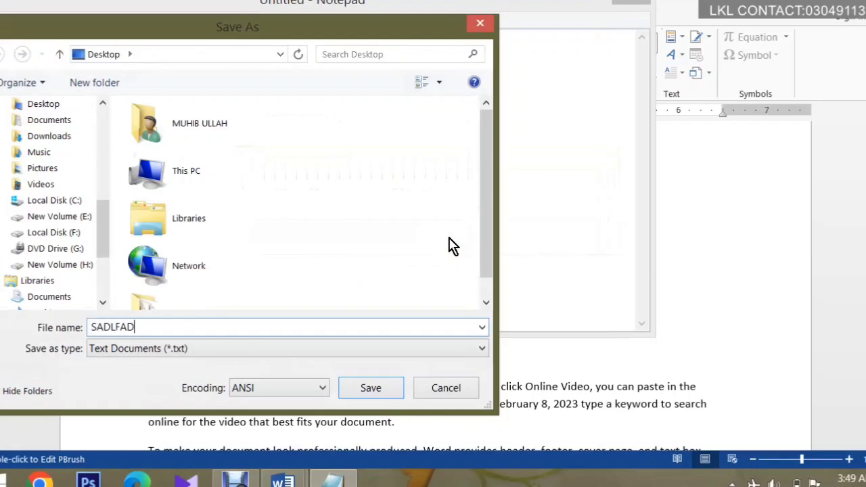
pyautogui.click(79, 122)
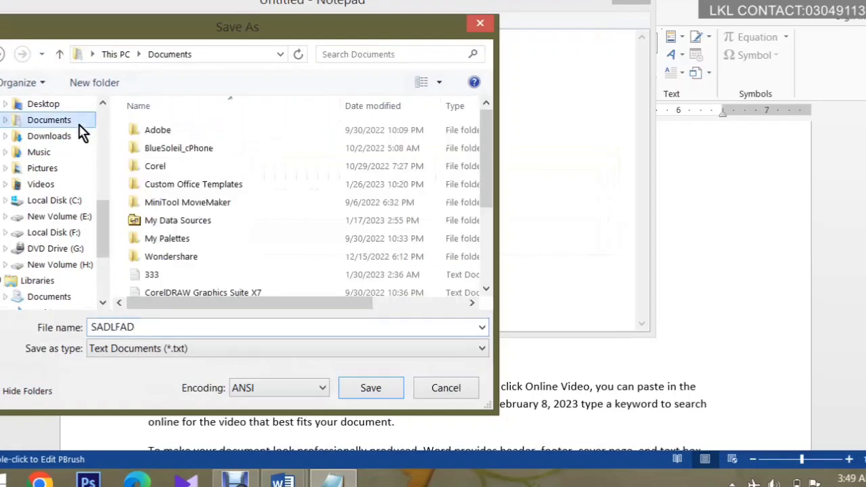
pyautogui.click(366, 388)
# Step: Insert the text of the Desktop file 'secound report' via Text from File
pyautogui.click(710, 74)
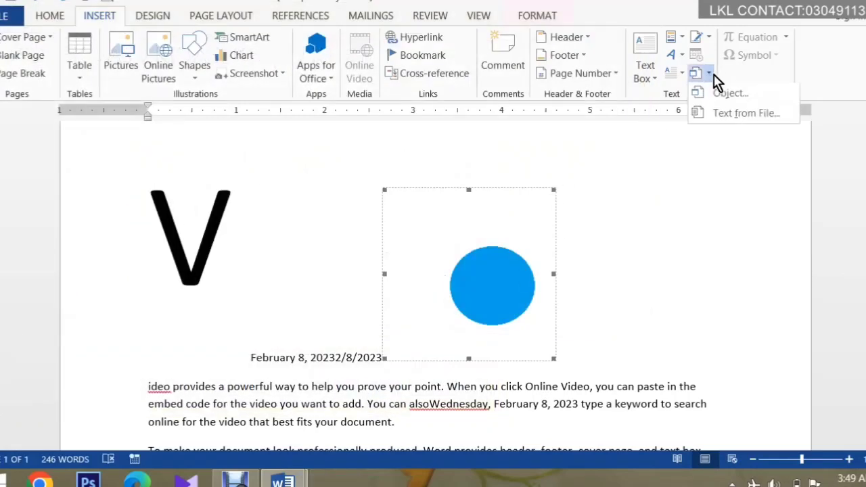
pyautogui.click(727, 123)
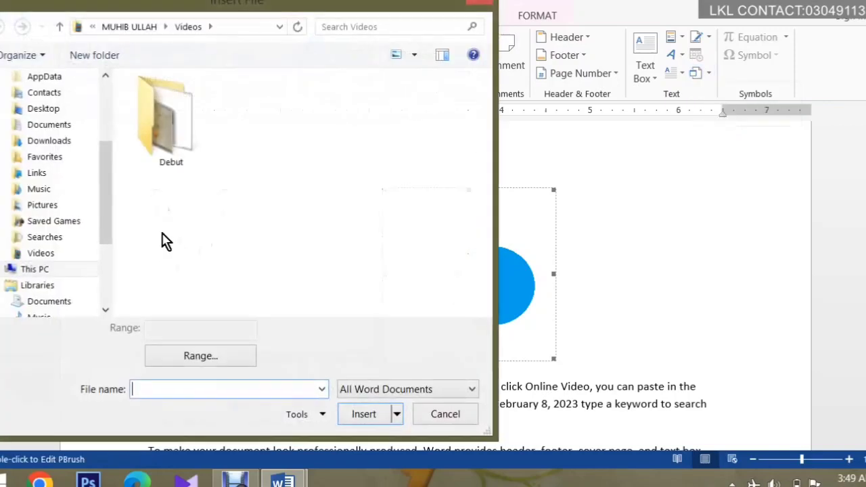
pyautogui.click(44, 124)
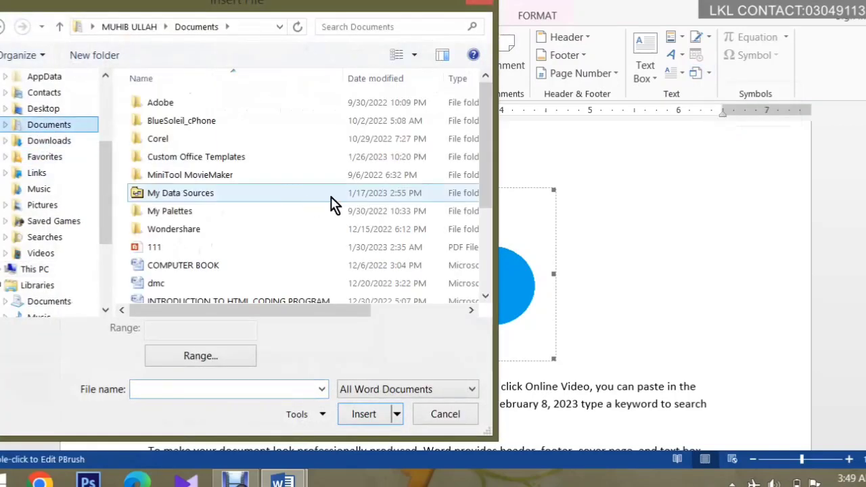
pyautogui.moveTo(487, 163); pyautogui.dragTo(483, 254)
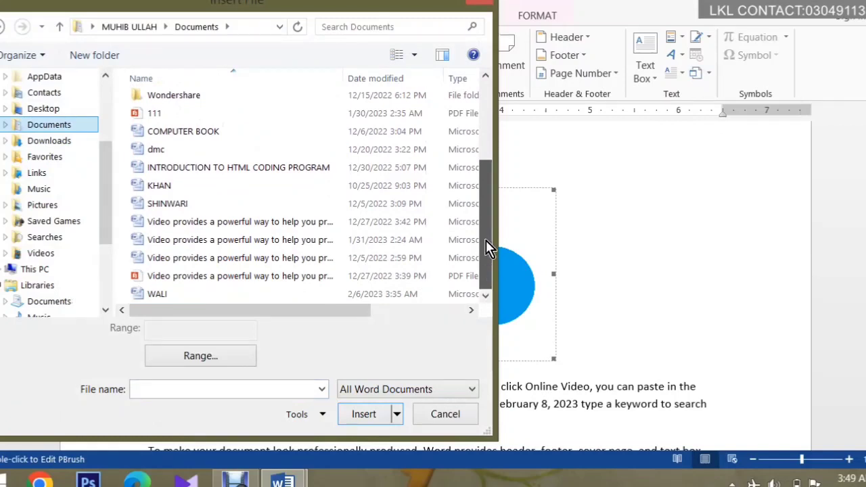
pyautogui.moveTo(489, 295); pyautogui.dragTo(478, 115)
pyautogui.moveTo(478, 166); pyautogui.dragTo(475, 244)
pyautogui.click(140, 264)
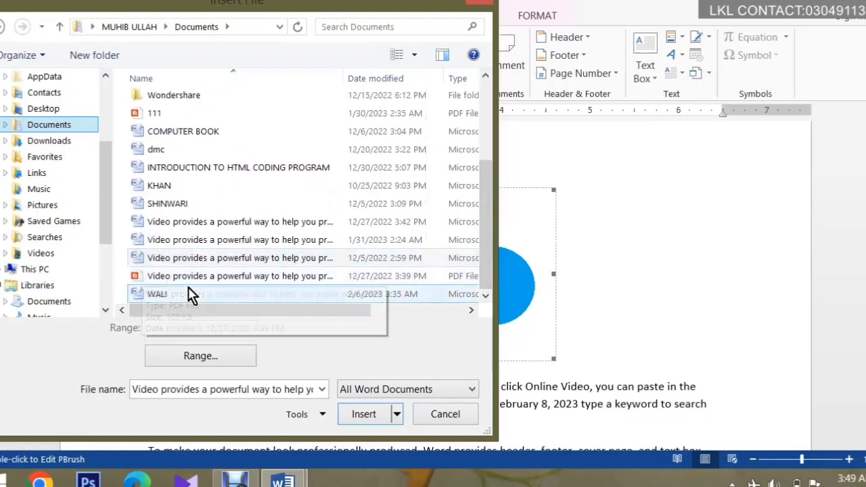
pyautogui.click(202, 150)
pyautogui.click(203, 169)
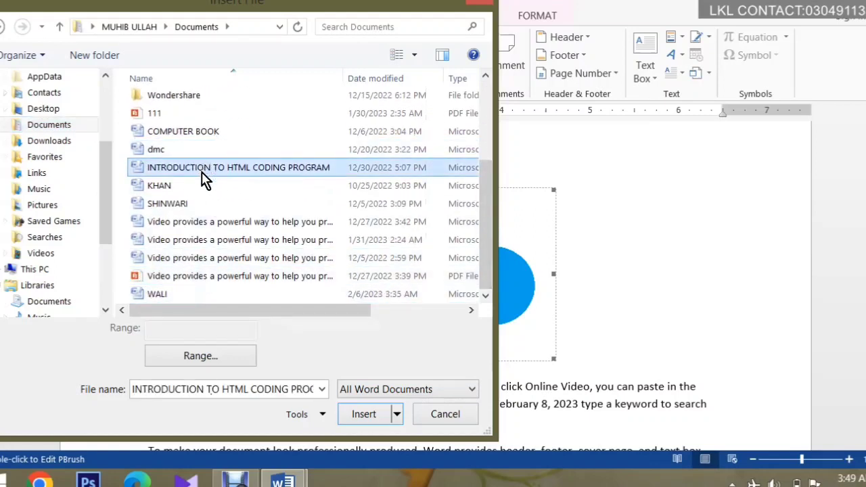
pyautogui.click(167, 297)
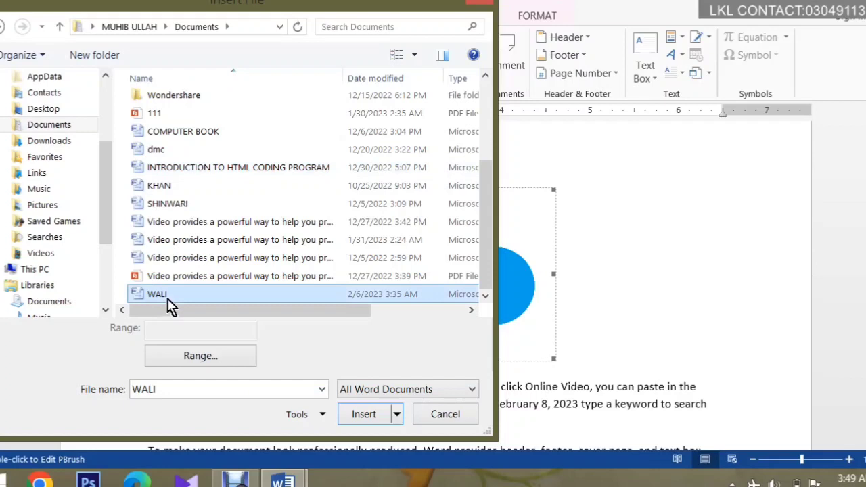
pyautogui.click(55, 109)
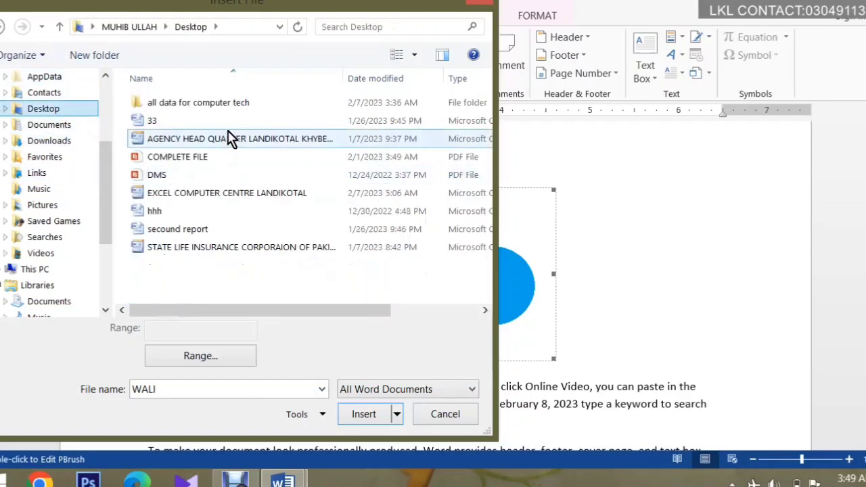
pyautogui.doubleClick(203, 231)
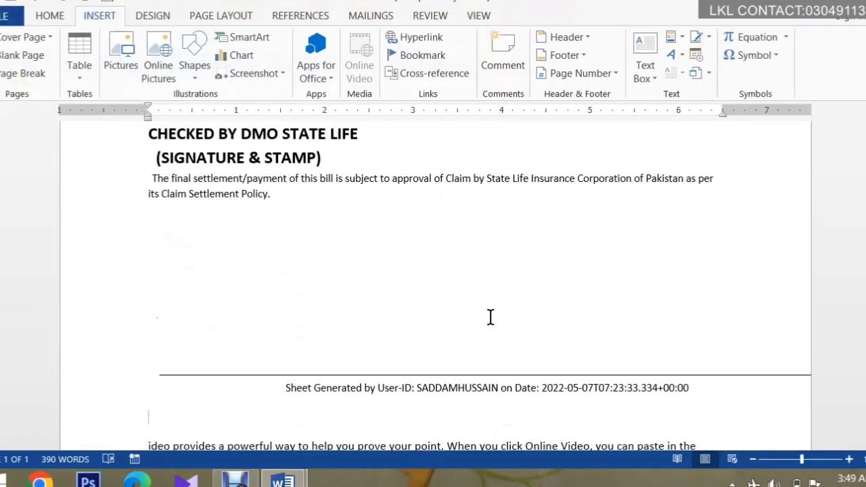
# Step: Scroll to the top and delete all of the document's content
pyautogui.scroll(2, 435, 289)
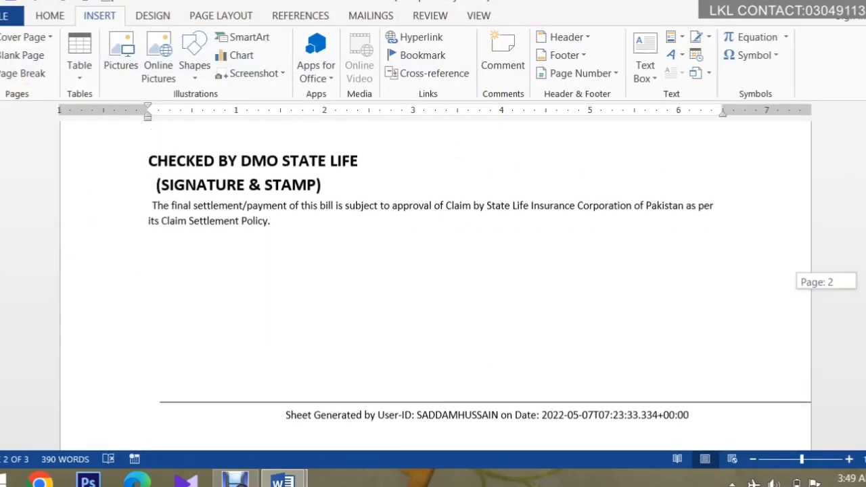
pyautogui.scroll(10, 435, 289)
pyautogui.scroll(10, 435, 289)
pyautogui.scroll(5, 435, 289)
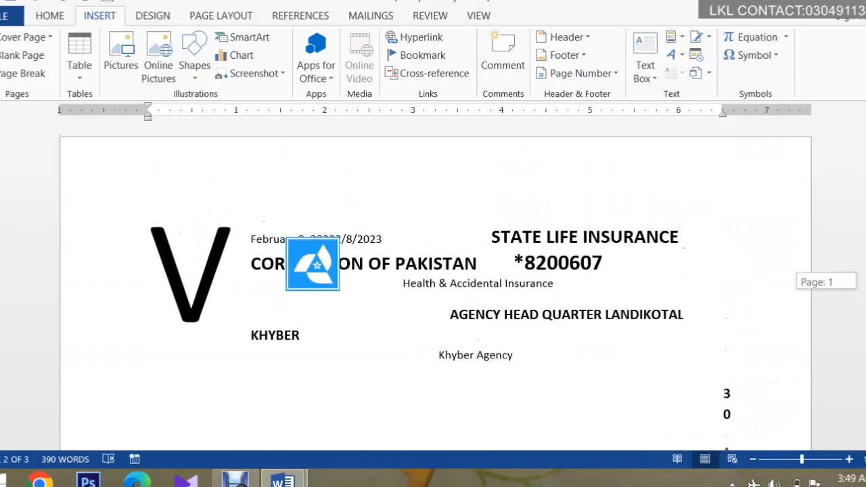
pyautogui.hotkey('ctrl', 'a')
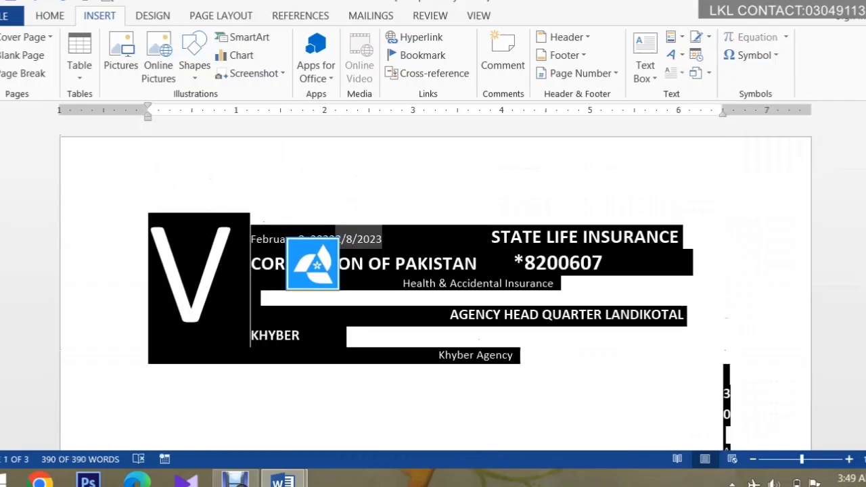
pyautogui.press('Delete')
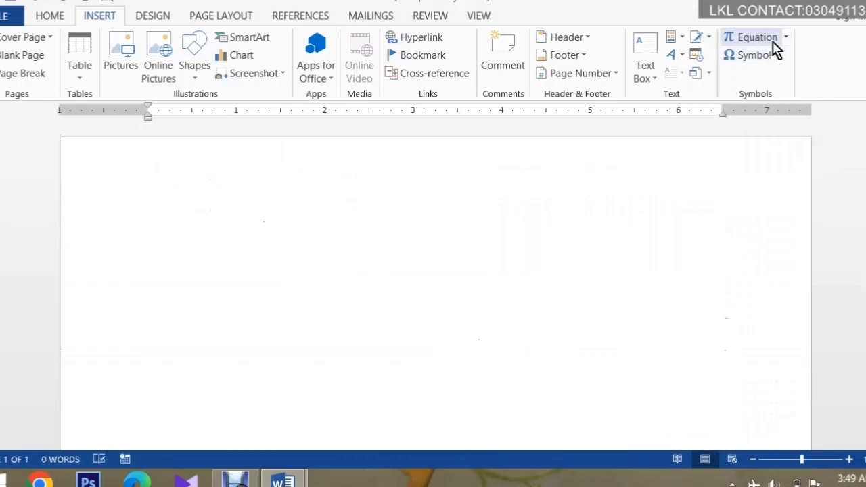
pyautogui.click(786, 39)
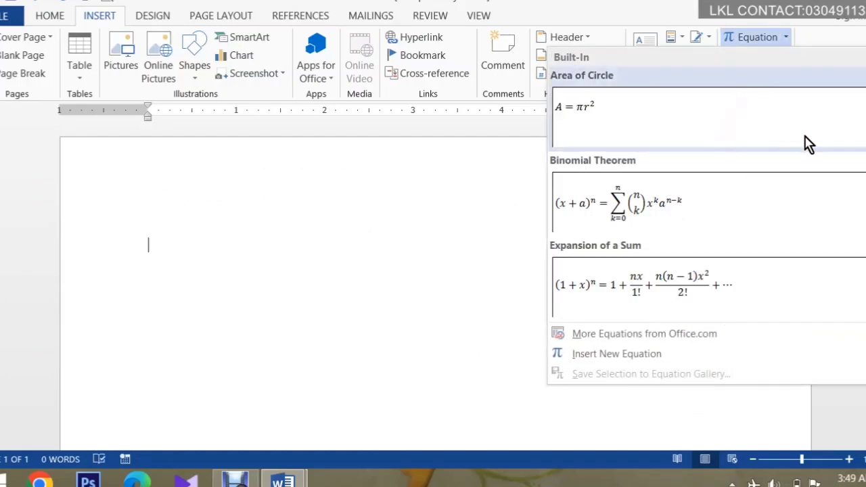
pyautogui.click(745, 200)
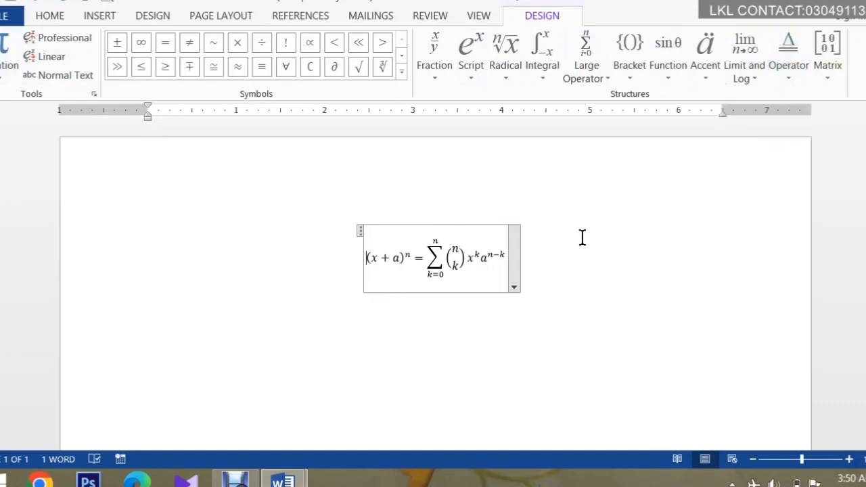
pyautogui.moveTo(580, 237); pyautogui.dragTo(286, 278)
# Step: Delete the equation and insert a percent sign from the Symbol gallery
pyautogui.press('Delete')
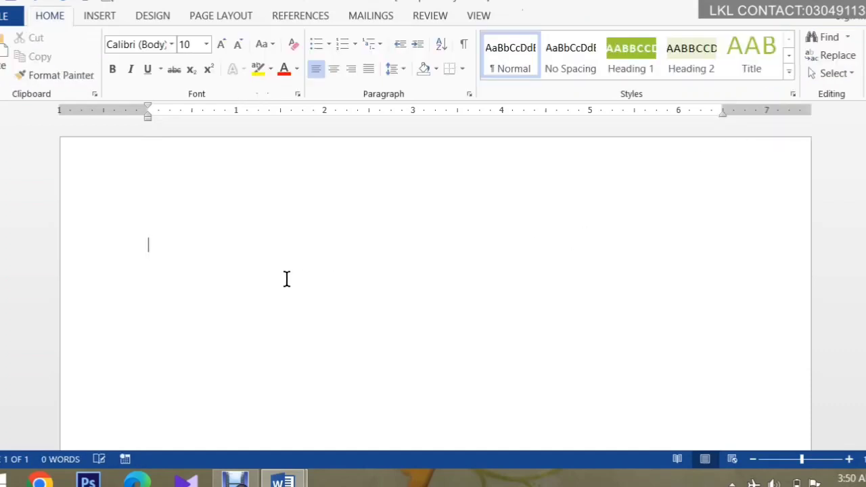
pyautogui.click(92, 24)
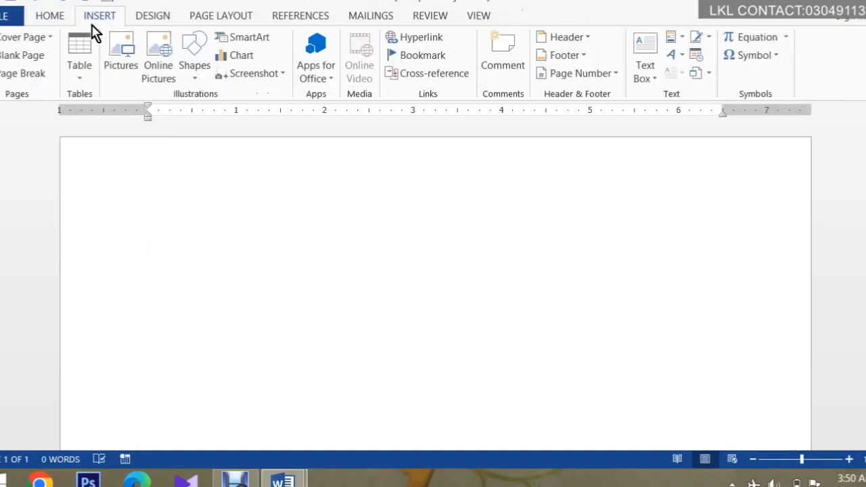
pyautogui.click(751, 57)
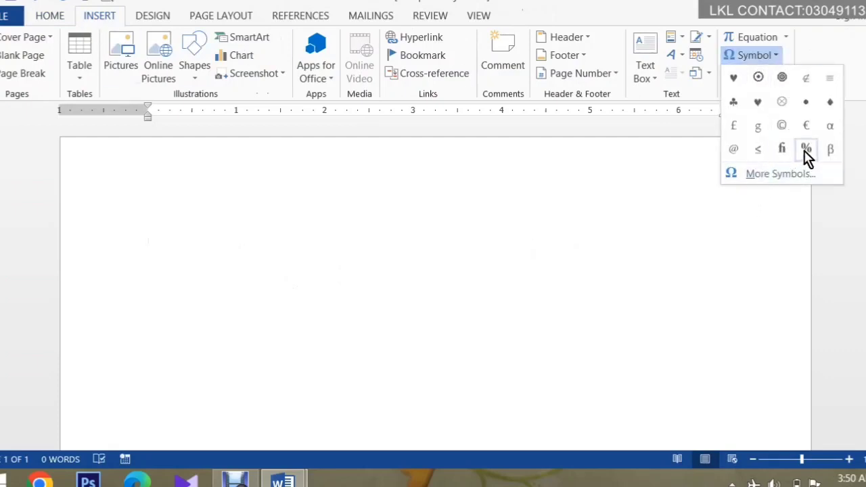
pyautogui.click(806, 148)
# Step: Insert a run of circled-times (⊗) symbols from More Symbols
pyautogui.click(756, 57)
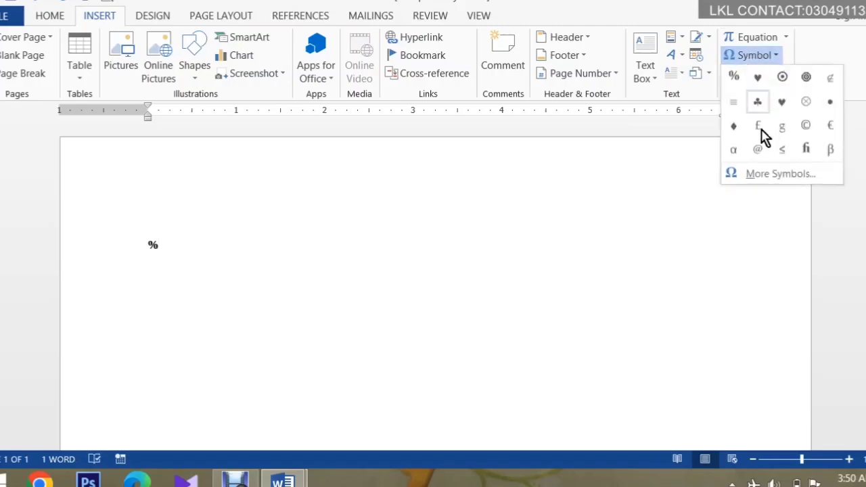
pyautogui.click(762, 177)
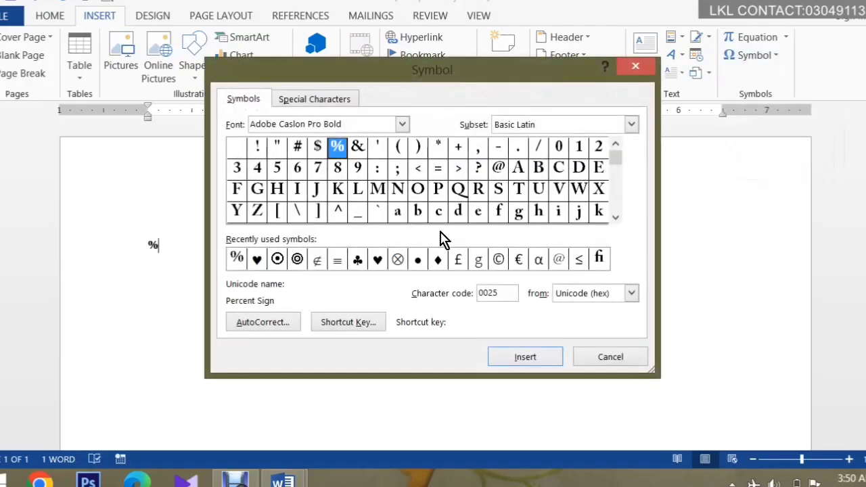
pyautogui.click(397, 260)
pyautogui.click(528, 359)
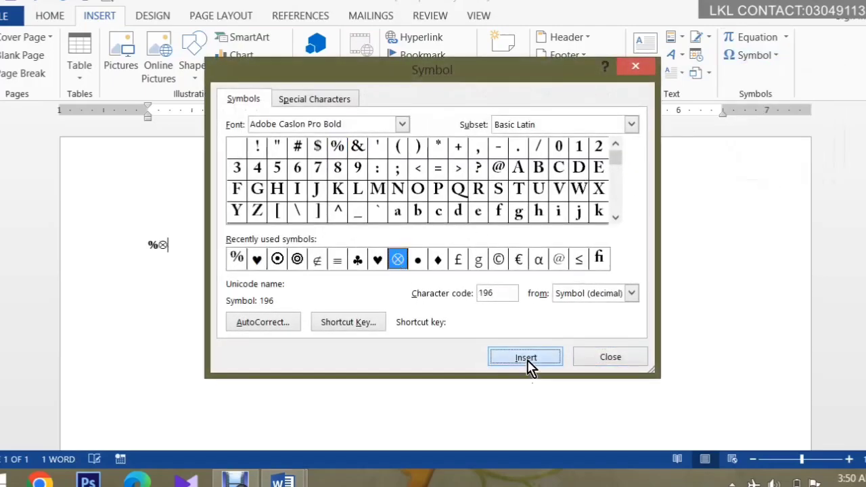
pyautogui.click(526, 359)
pyautogui.click(525, 358)
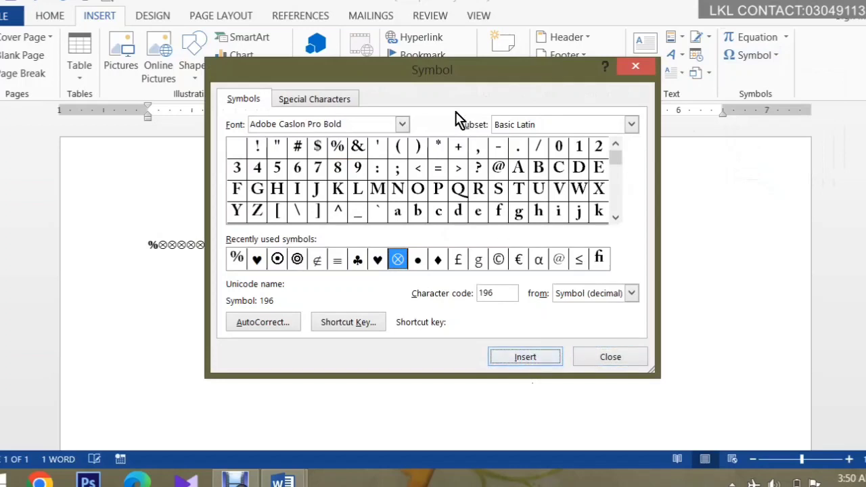
# Step: Insert three heart symbols after the circled-times signs
pyautogui.moveTo(454, 75); pyautogui.dragTo(645, 102)
pyautogui.click(570, 287)
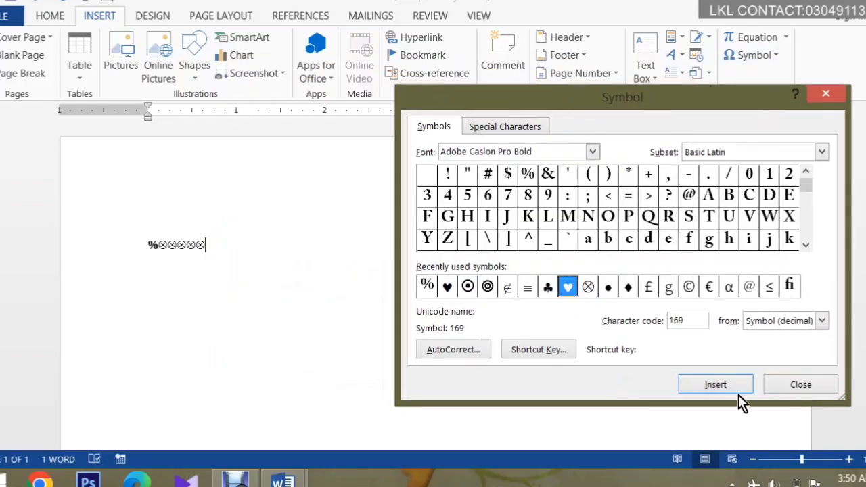
pyautogui.click(726, 388)
pyautogui.click(726, 388)
pyautogui.click(726, 388)
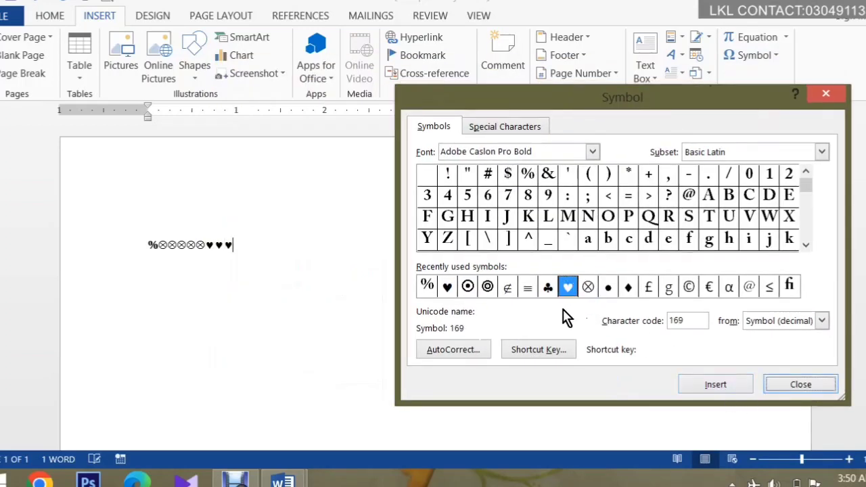
# Step: Assign Alt+Z to the heart symbol and type a second line of hearts with it
pyautogui.click(547, 341)
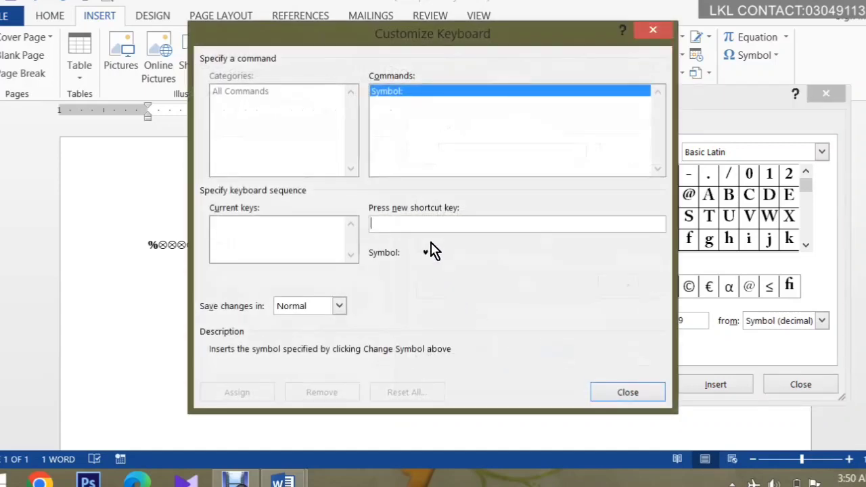
pyautogui.click(619, 388)
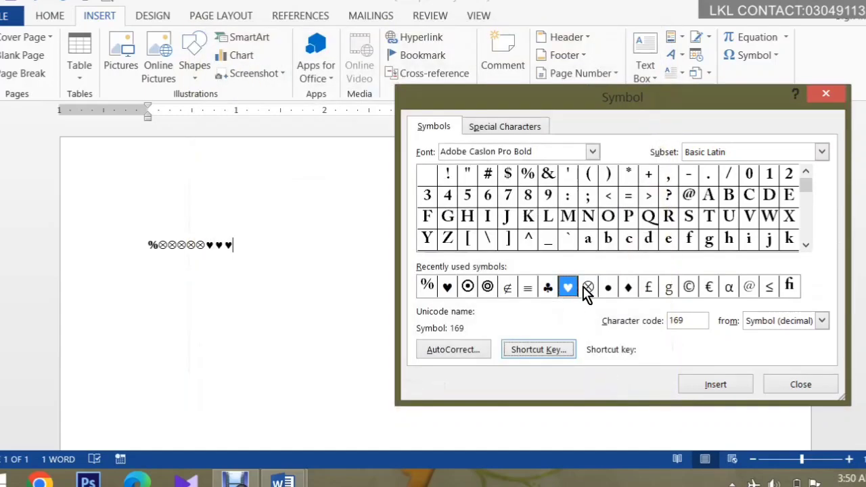
pyautogui.click(556, 351)
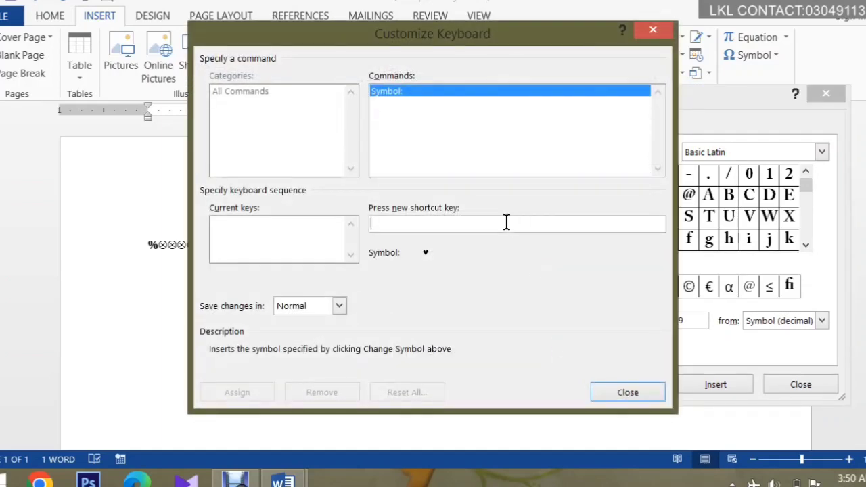
pyautogui.hotkey('alt', 'z')
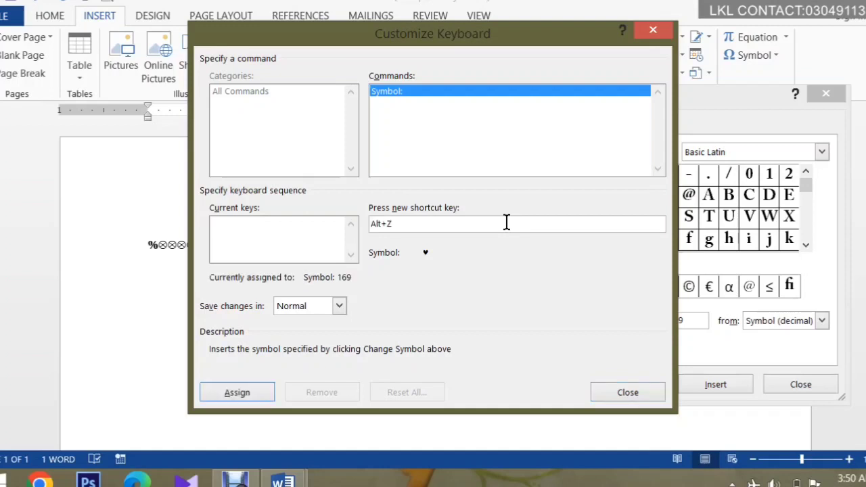
pyautogui.click(238, 393)
pyautogui.click(627, 394)
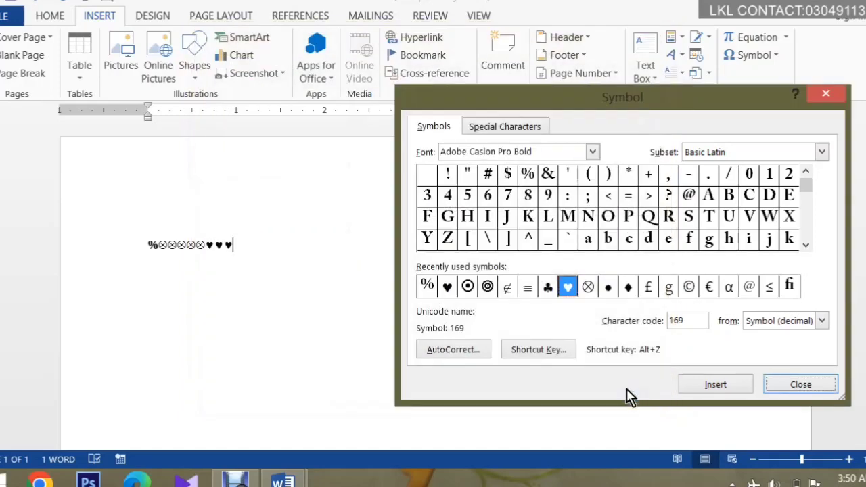
pyautogui.click(789, 385)
pyautogui.write('♥♥♥♥♥♥♥♥♥♥♥♥♥♥')
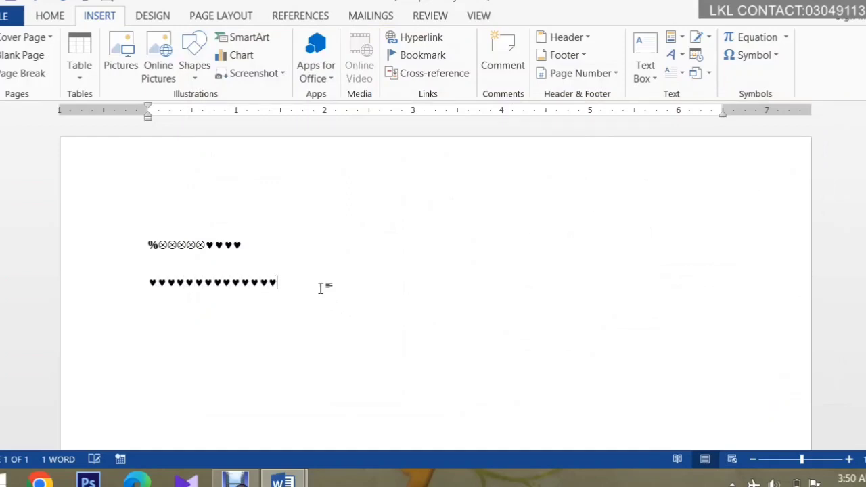
pyautogui.hotkey('alt', 'z')
# Step: Browse AutoCorrect entries (e) to €, (r) to ®, ellipsis, then the Math AutoCorrect tab
pyautogui.click(769, 59)
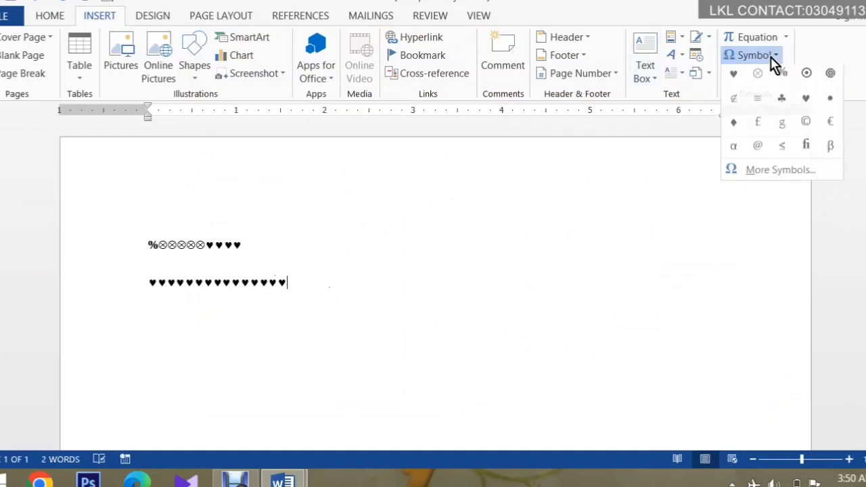
pyautogui.click(756, 171)
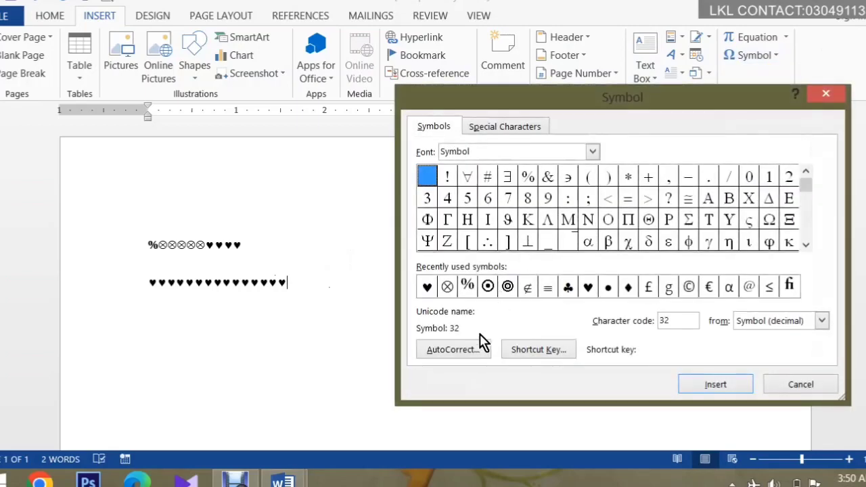
pyautogui.click(471, 350)
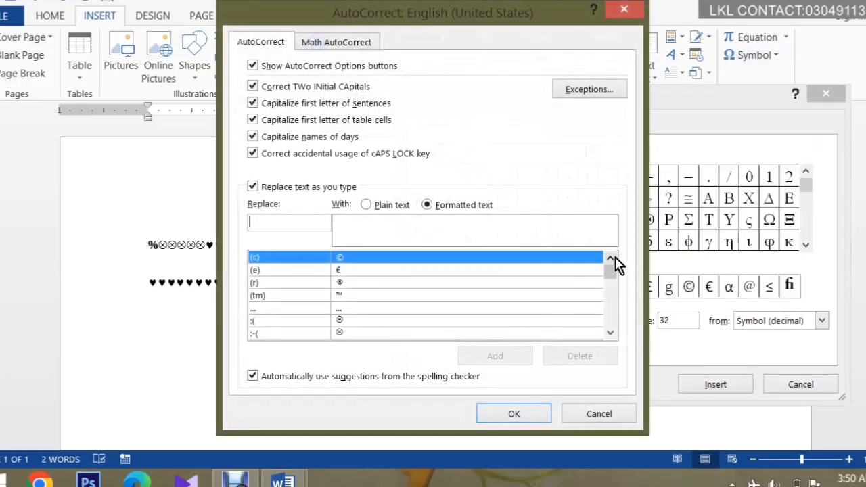
pyautogui.moveTo(612, 267)
pyautogui.mouseDown()
pyautogui.moveTo(615, 293)
pyautogui.moveTo(619, 197)
pyautogui.mouseUp()
pyautogui.click(365, 273)
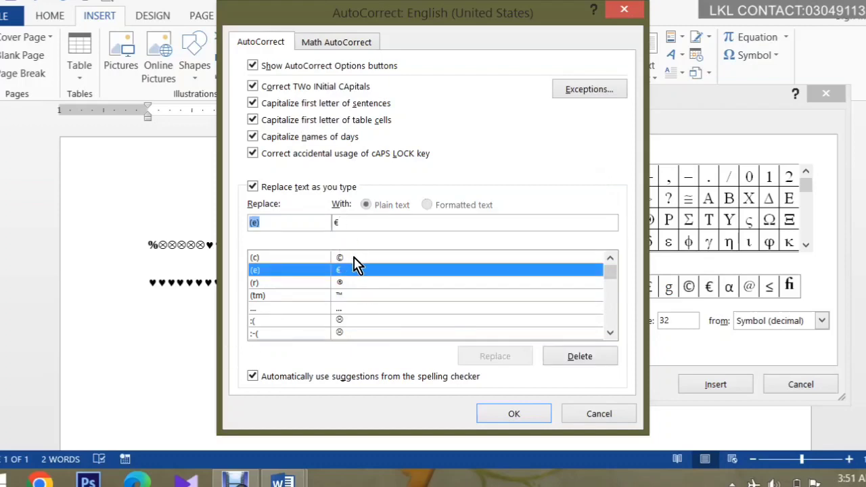
pyautogui.click(347, 284)
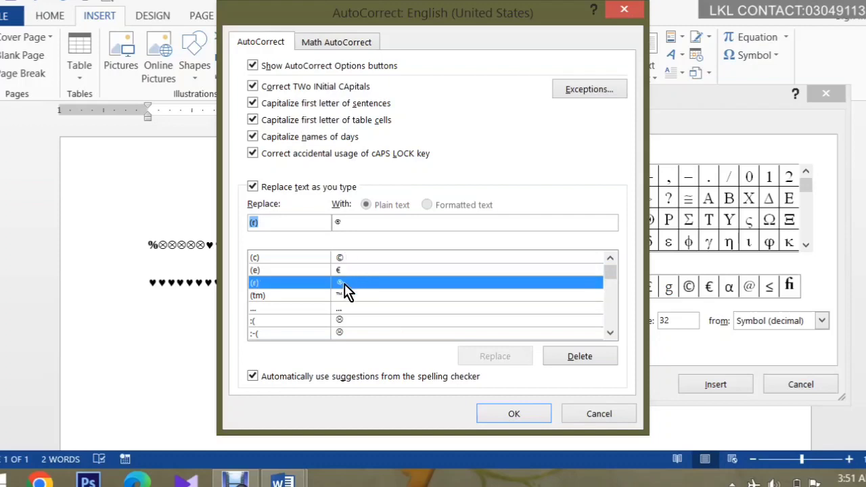
pyautogui.click(354, 310)
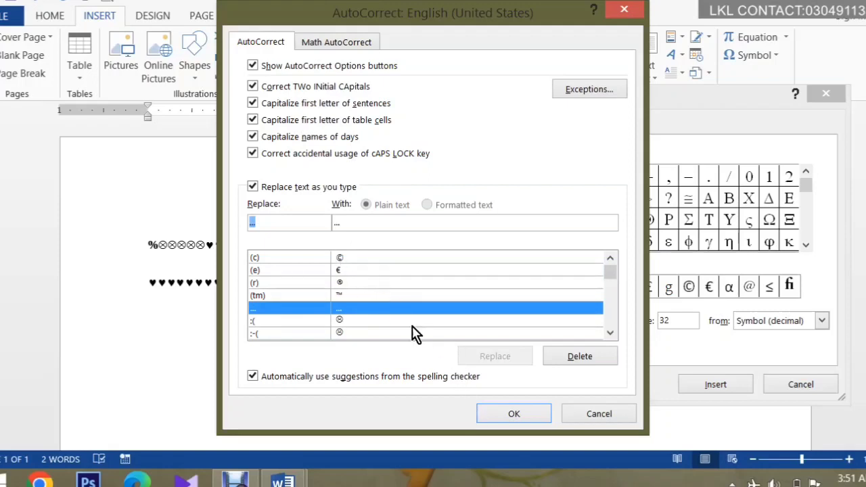
pyautogui.click(337, 44)
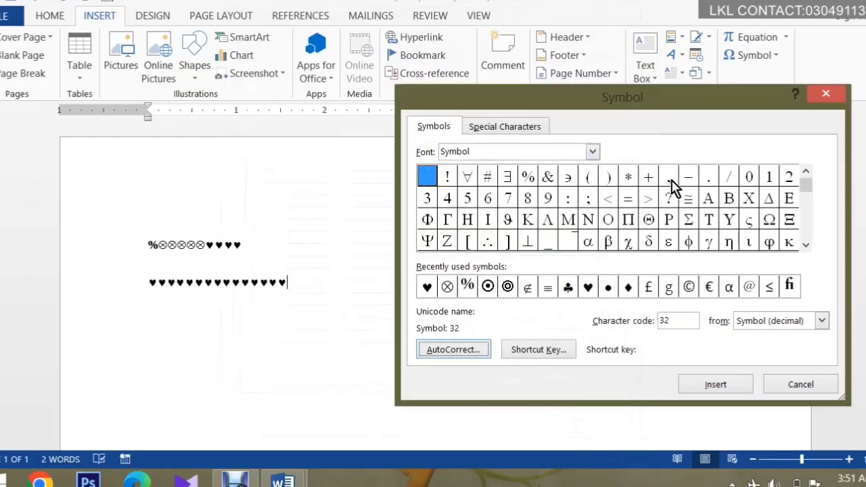
# Step: Browse the Special Characters list: Copyright, Registered, Section, quote marks and Ellipsis
pyautogui.click(508, 126)
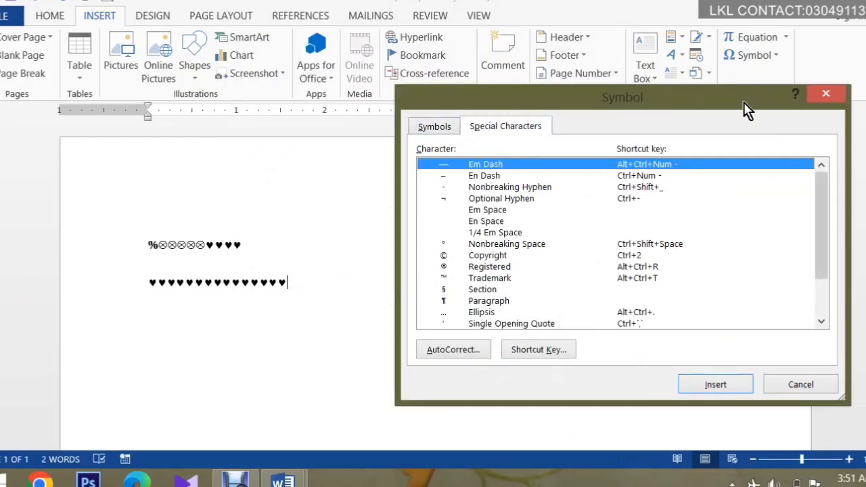
pyautogui.moveTo(746, 108); pyautogui.dragTo(593, 28)
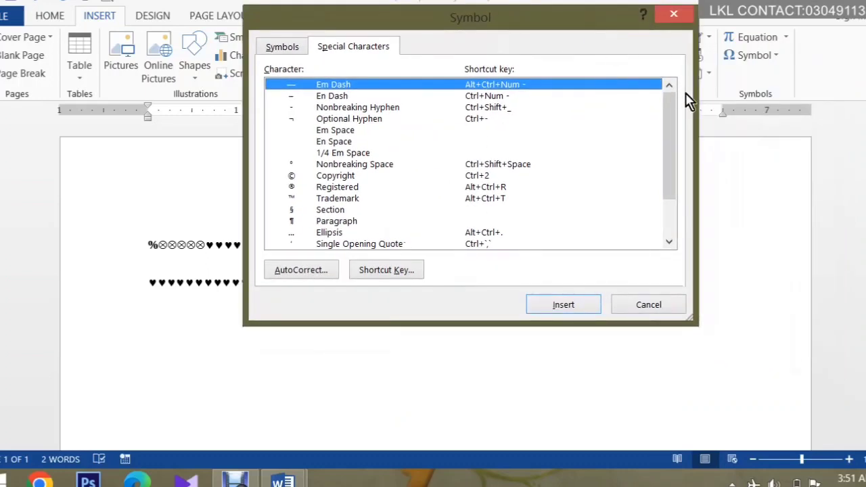
pyautogui.moveTo(669, 128); pyautogui.dragTo(668, 256)
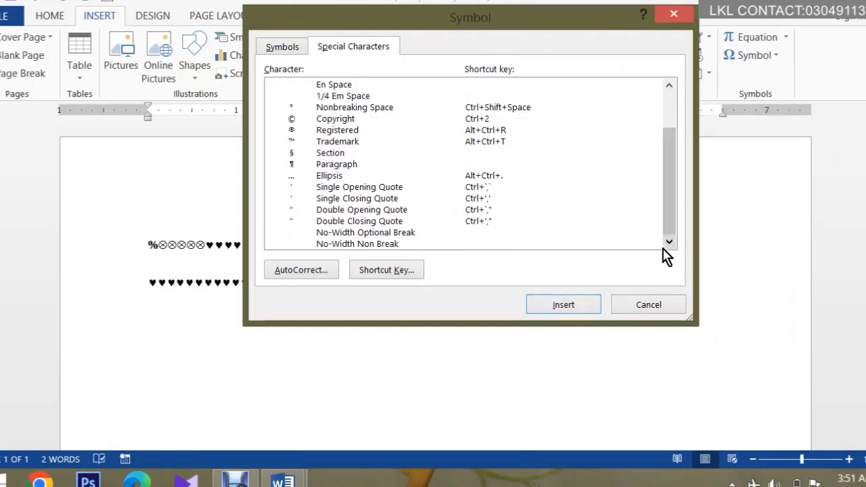
pyautogui.click(288, 121)
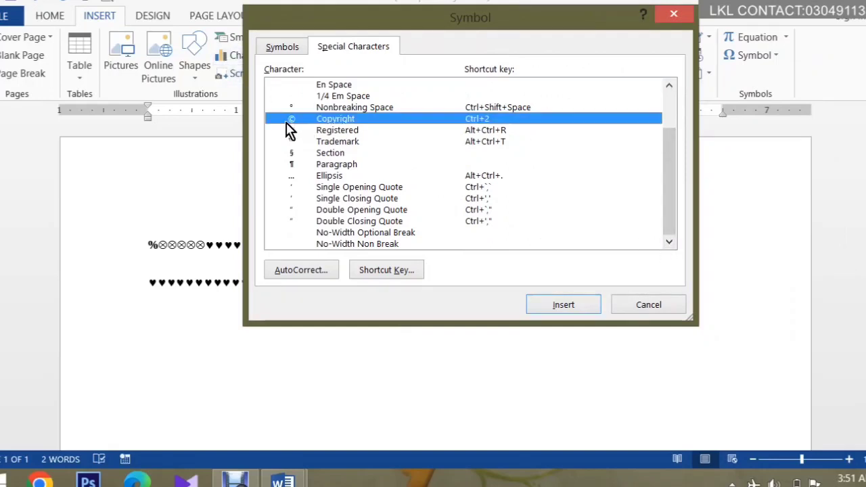
pyautogui.click(291, 132)
pyautogui.click(293, 156)
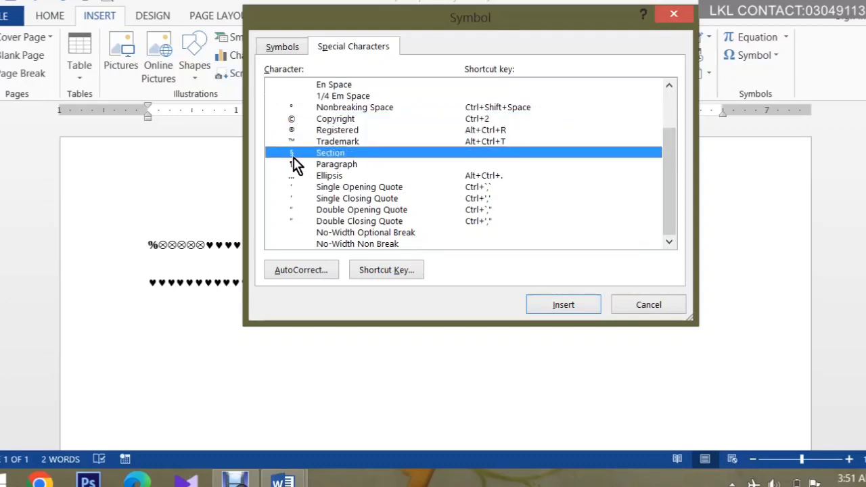
pyautogui.moveTo(662, 192)
pyautogui.mouseDown()
pyautogui.moveTo(673, 176)
pyautogui.moveTo(643, 251)
pyautogui.mouseUp()
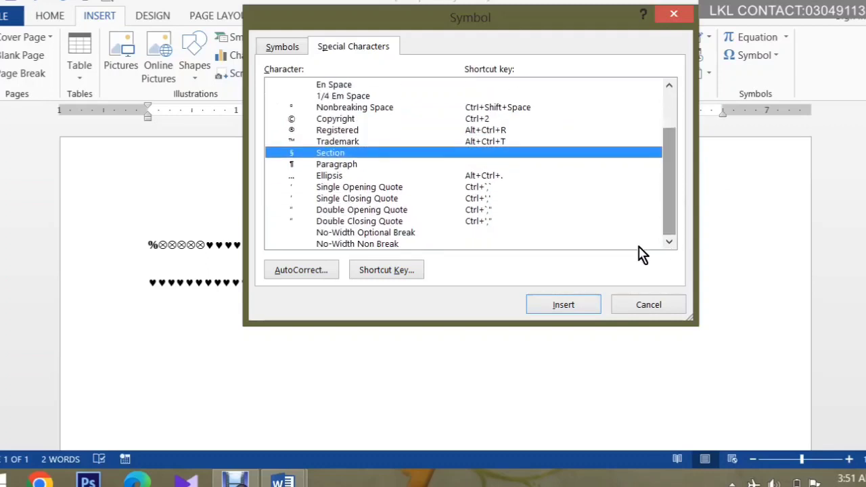
pyautogui.click(299, 220)
pyautogui.click(298, 201)
pyautogui.click(345, 178)
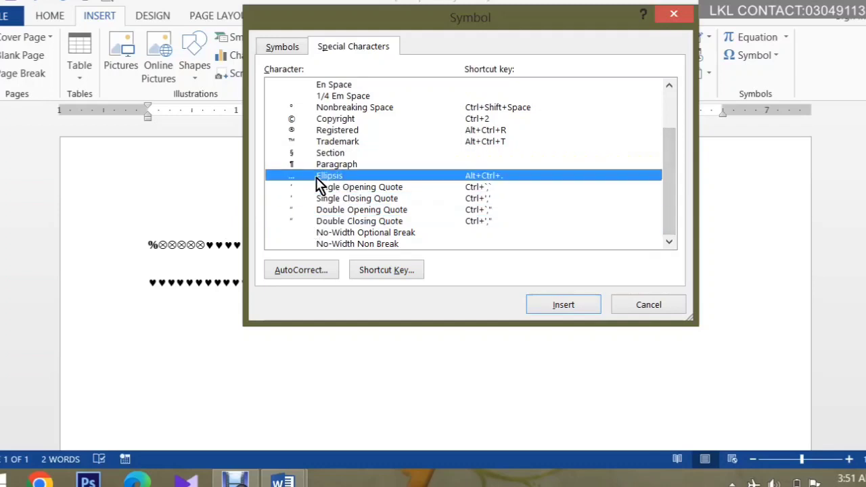
pyautogui.click(308, 188)
pyautogui.moveTo(669, 186); pyautogui.dragTo(653, 96)
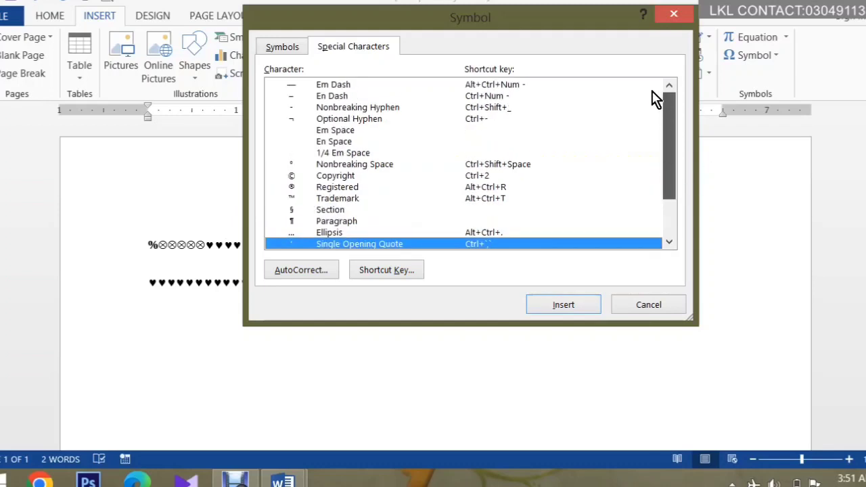
# Step: Insert an Optional Hyphen into the document and close the Symbol dialog
pyautogui.click(410, 86)
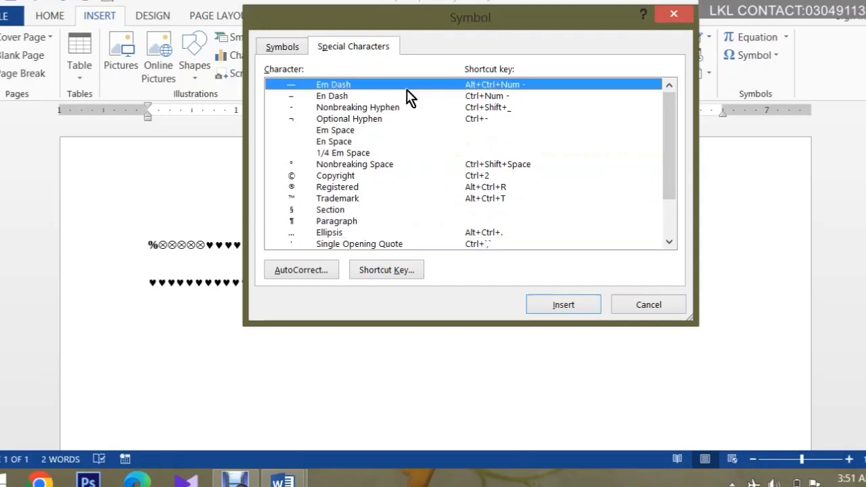
pyautogui.click(395, 107)
pyautogui.click(370, 86)
pyautogui.click(370, 119)
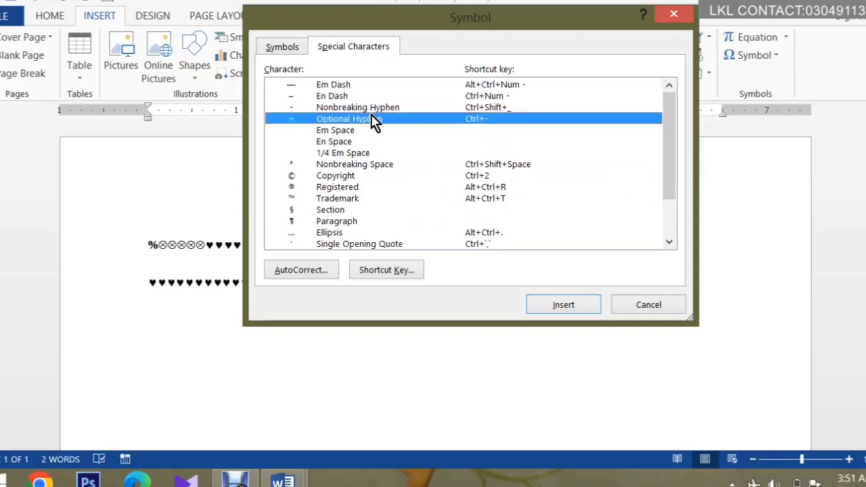
pyautogui.click(570, 311)
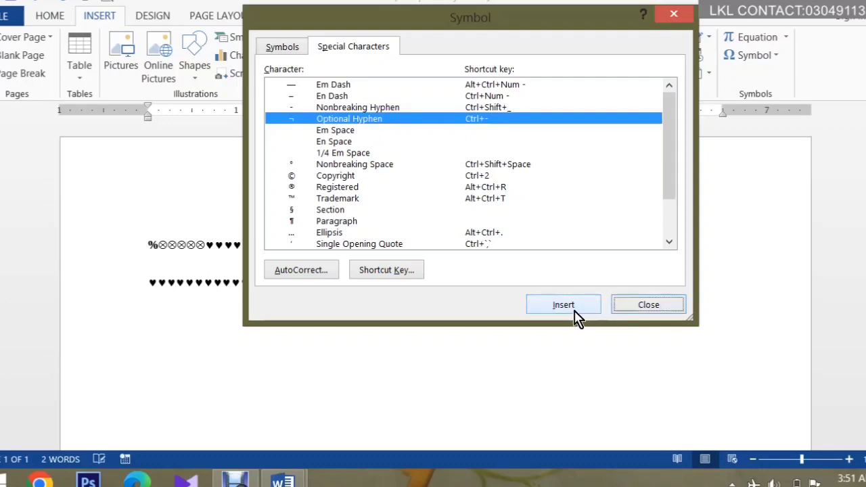
pyautogui.click(622, 309)
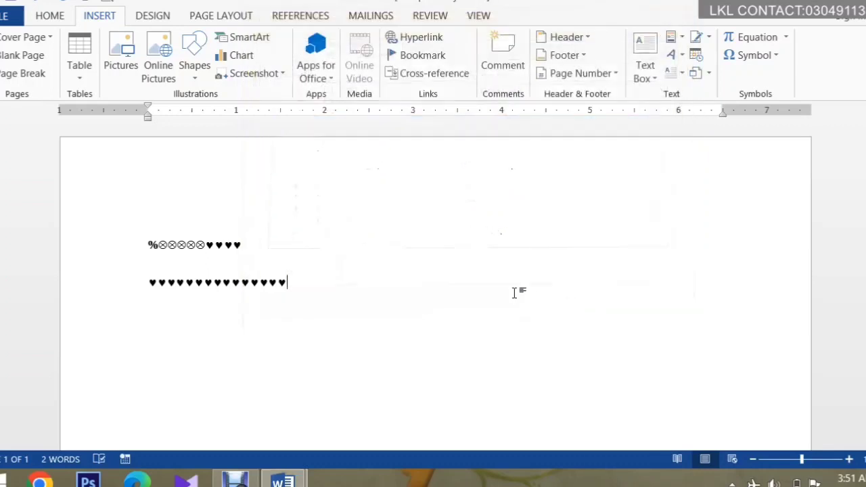